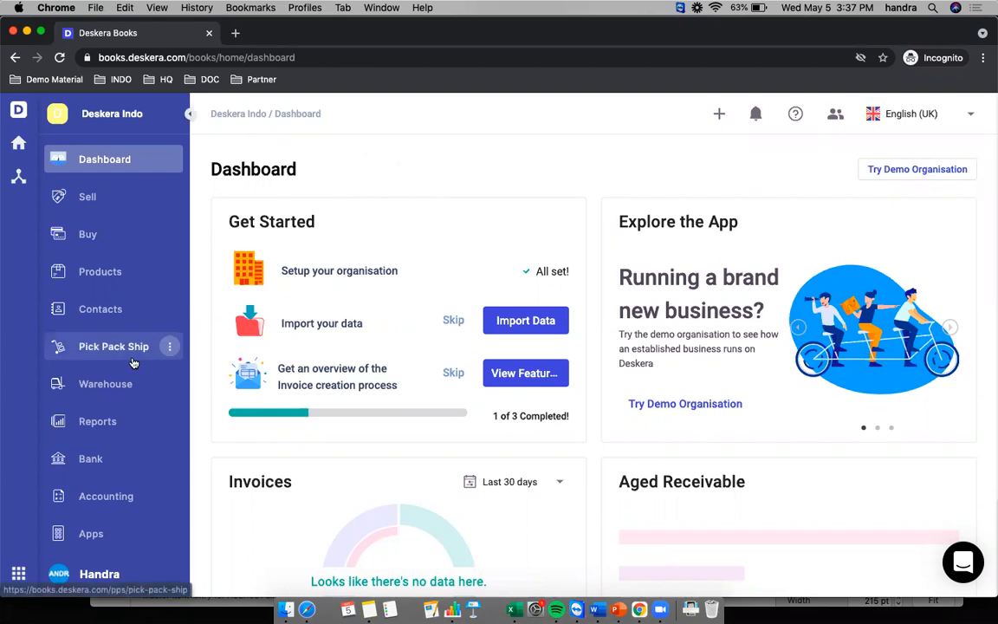
- Find the Shopify app in the Apps marketplace and get it from its detail card
{"action": "left_click", "coordinate": [91, 505]}
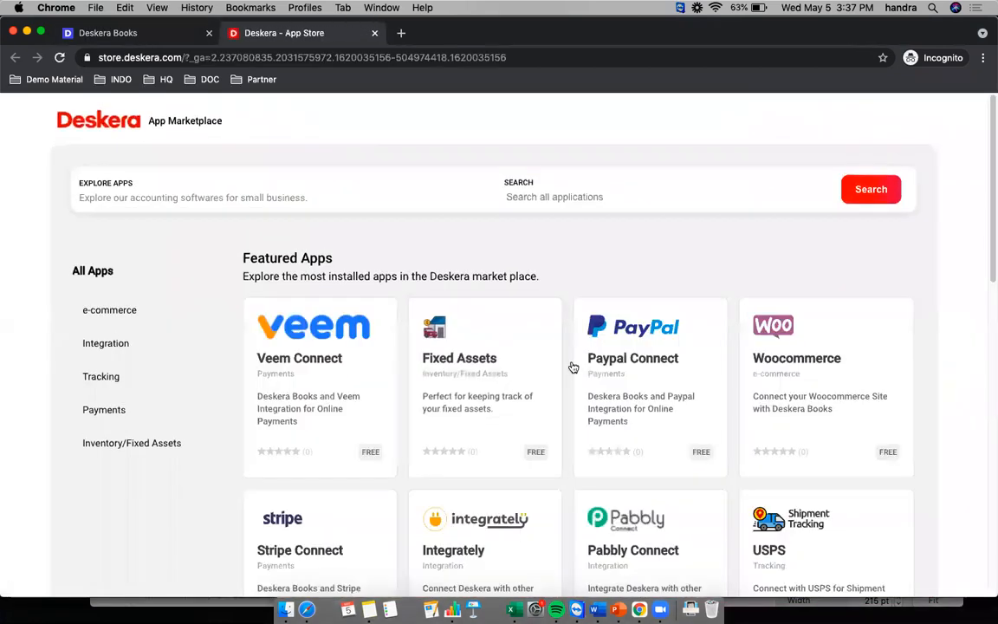
{"action": "scroll", "coordinate": [695, 397], "scroll_direction": "down", "scroll_amount": 5}
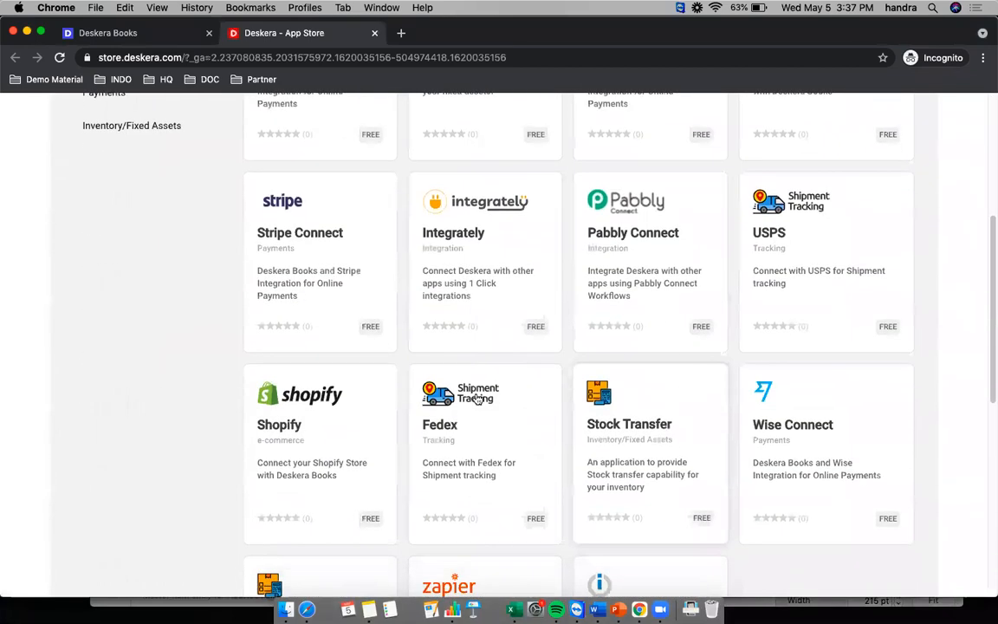
{"action": "left_click", "coordinate": [309, 429]}
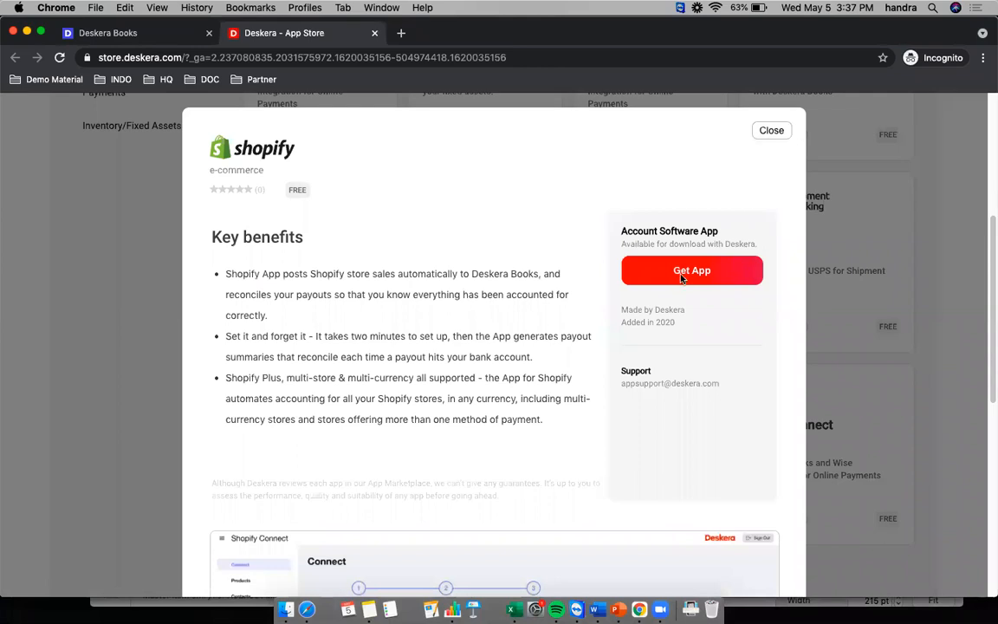
{"action": "left_click", "coordinate": [685, 273]}
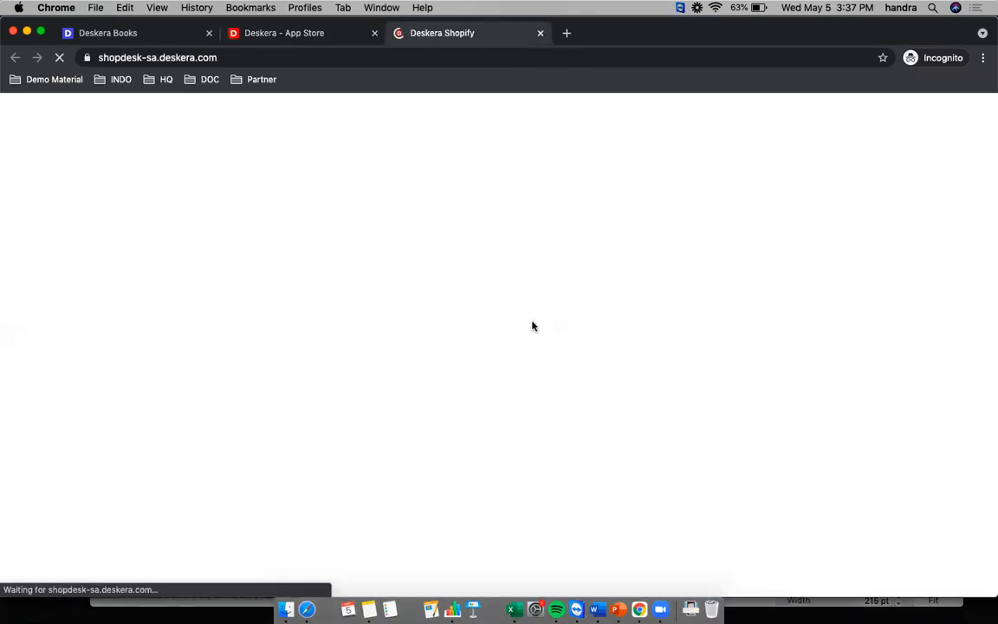
- Close the Deskera App Store tab and start connecting Deskera Books
{"action": "left_click", "coordinate": [375, 33]}
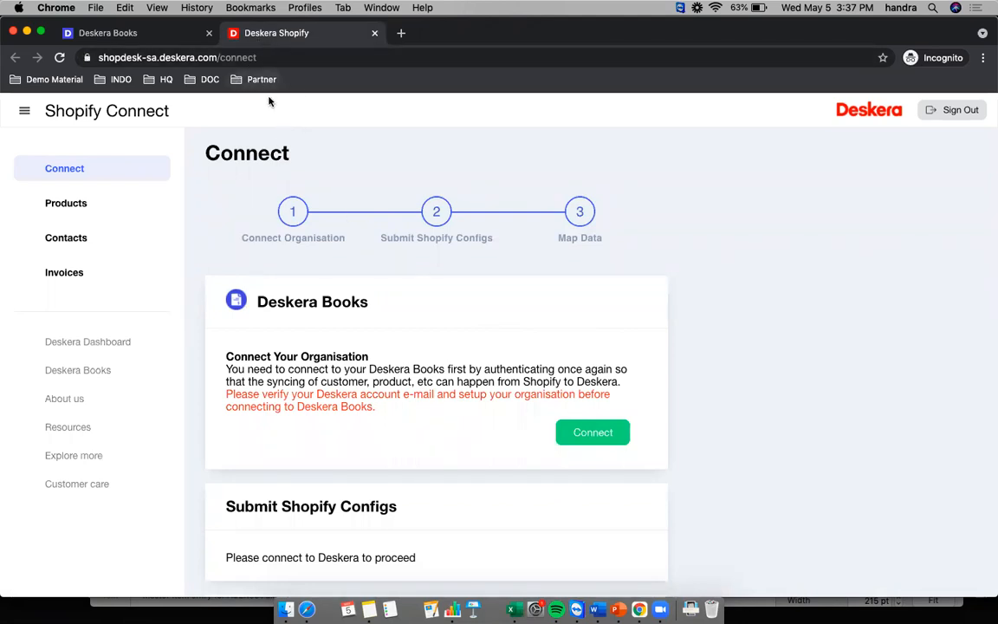
{"action": "scroll", "coordinate": [537, 317], "scroll_direction": "down", "scroll_amount": 2}
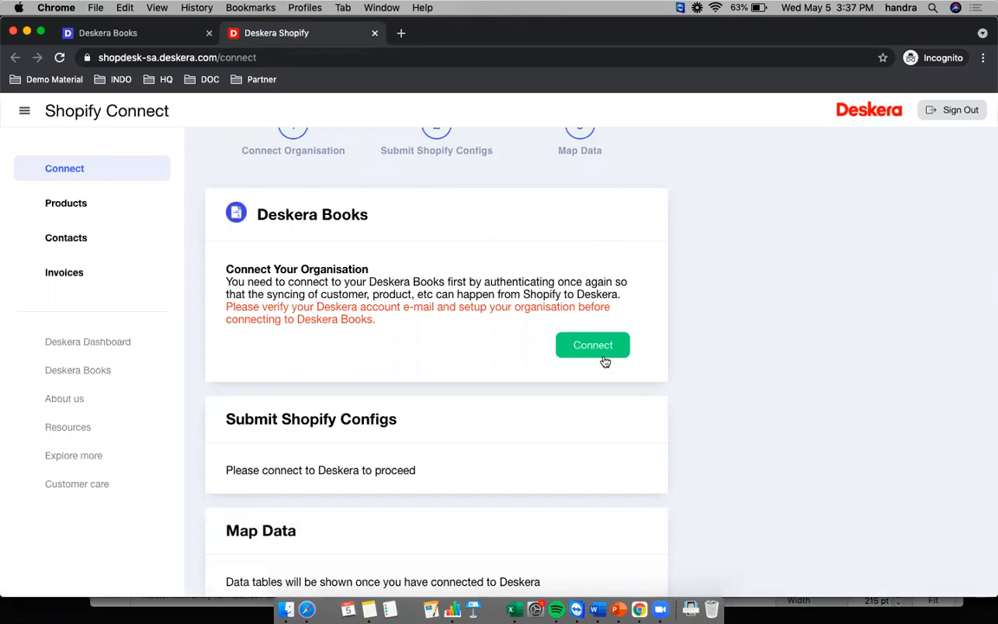
{"action": "left_click", "coordinate": [605, 358]}
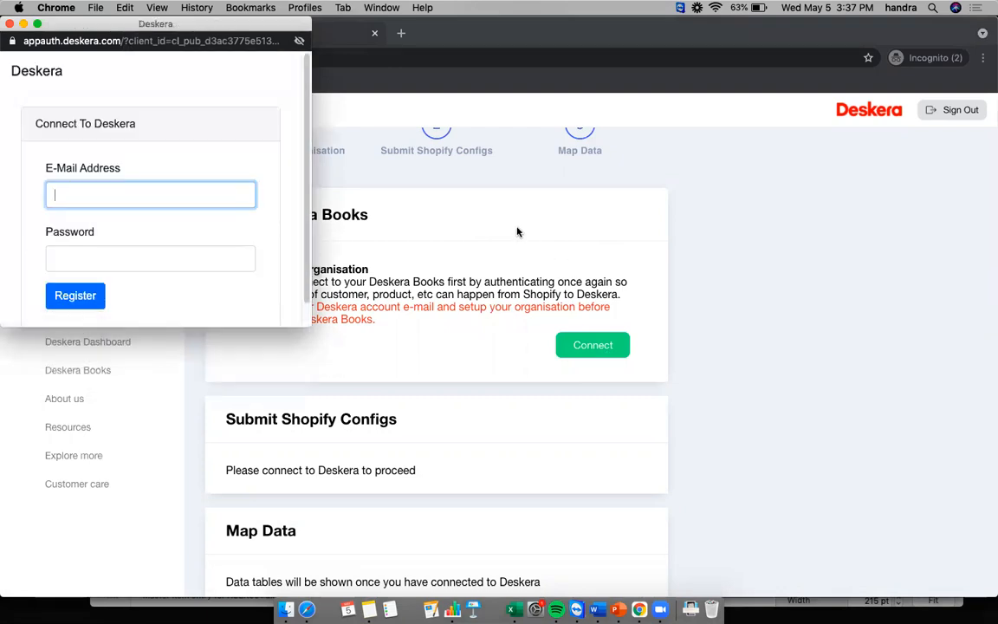
- Sign in to the Deskera popup with the account e-mail and password
{"action": "left_click", "coordinate": [137, 191]}
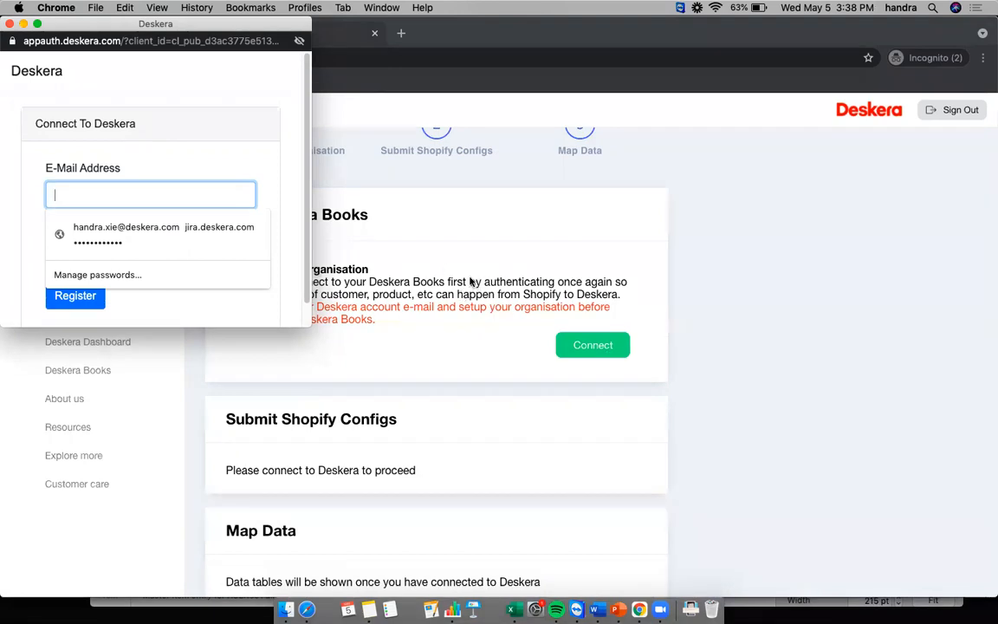
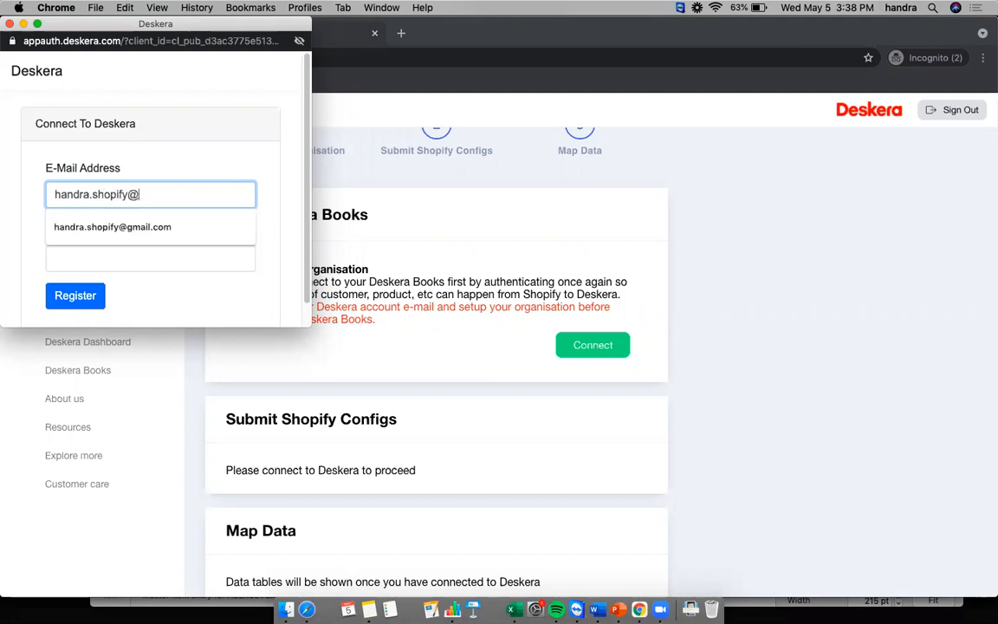
{"action": "key", "text": "Tab"}
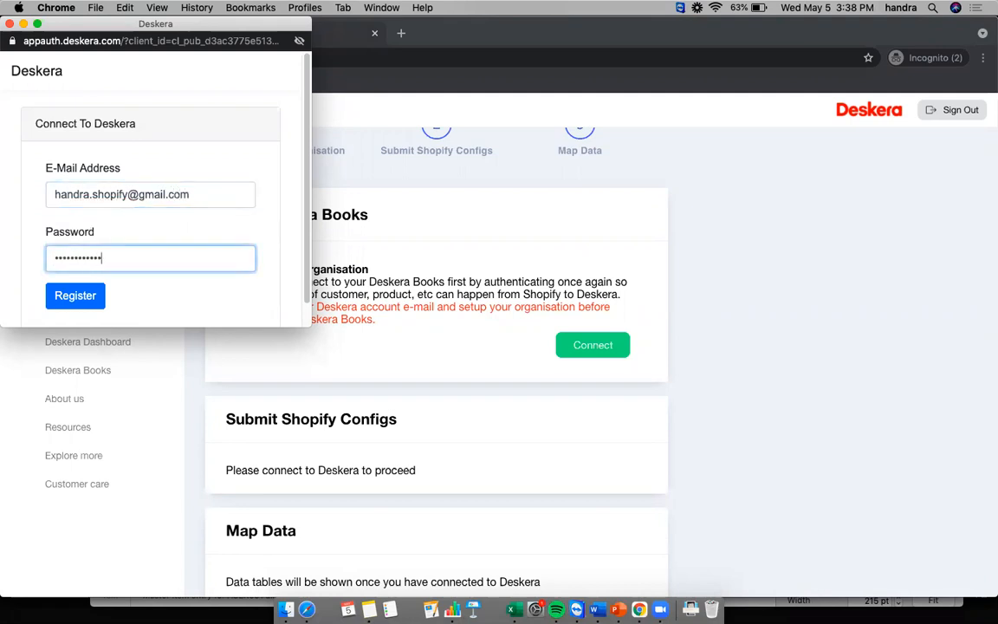
{"action": "left_click", "coordinate": [73, 298]}
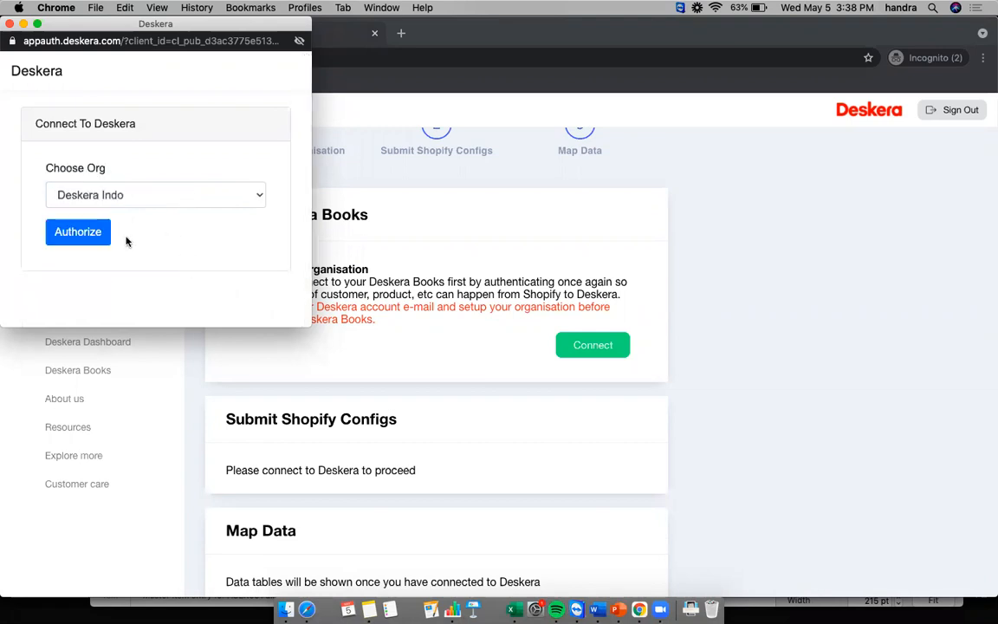
- Choose Deskera Indo as the organisation and authorize access for it
{"action": "left_click", "coordinate": [121, 194]}
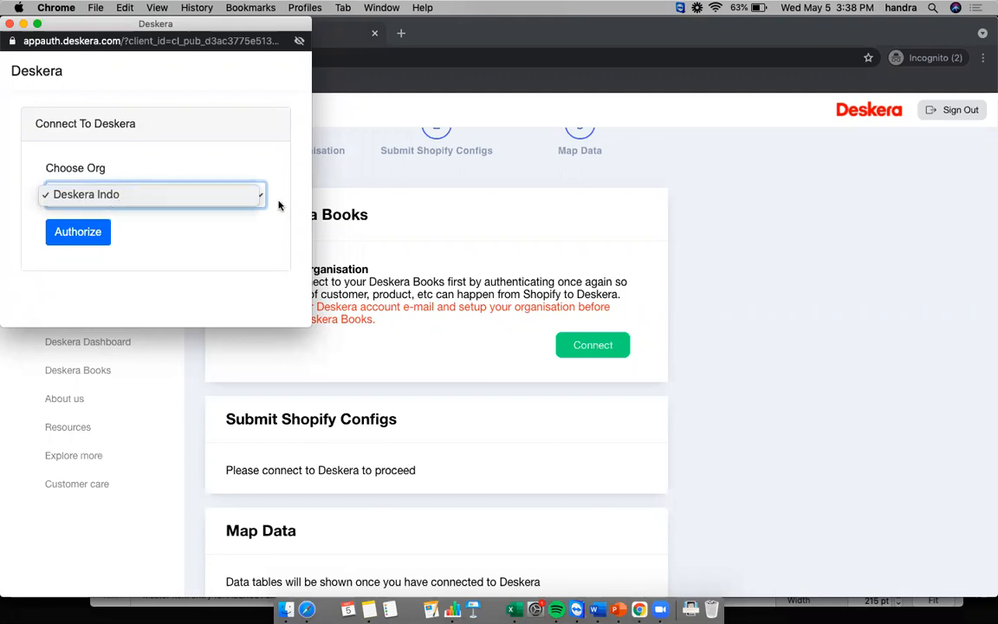
{"action": "left_click", "coordinate": [249, 184]}
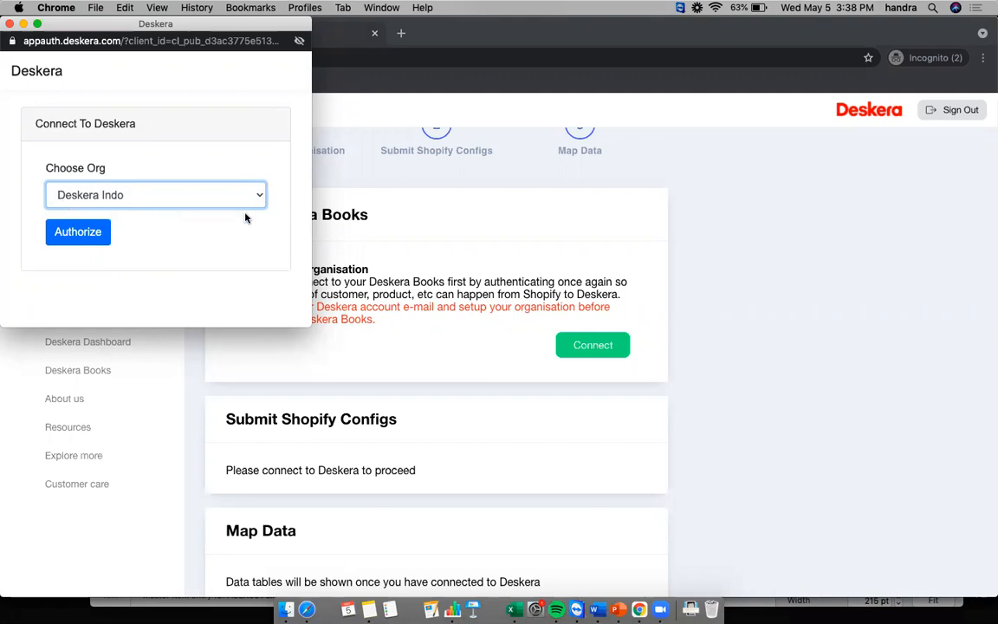
{"action": "left_click", "coordinate": [86, 242]}
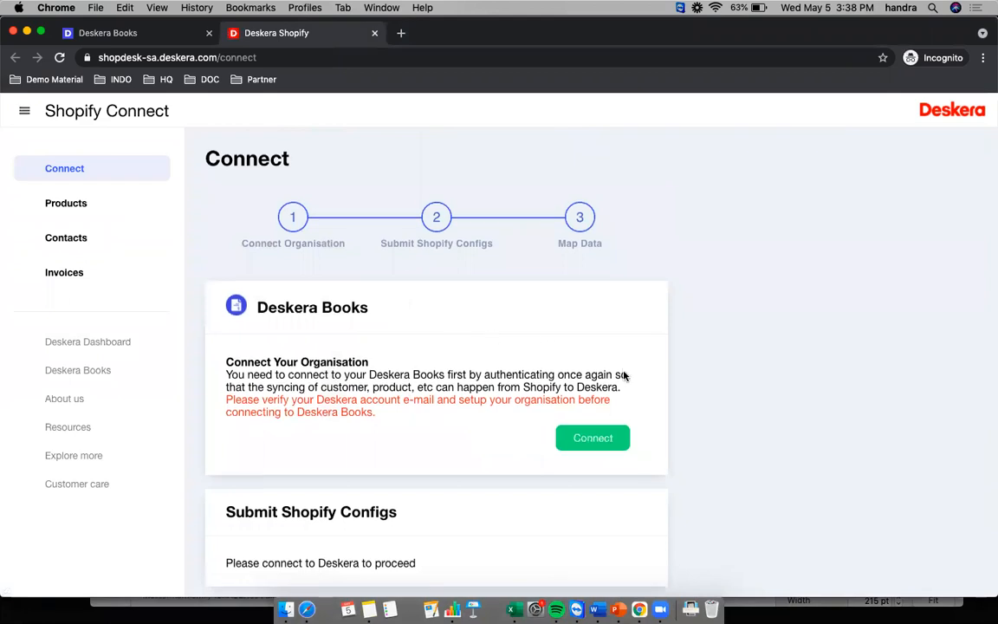
- Scroll the Connect page to the empty Submit Shopify Configs form
{"action": "scroll", "coordinate": [628, 366], "scroll_direction": "up", "scroll_amount": 1}
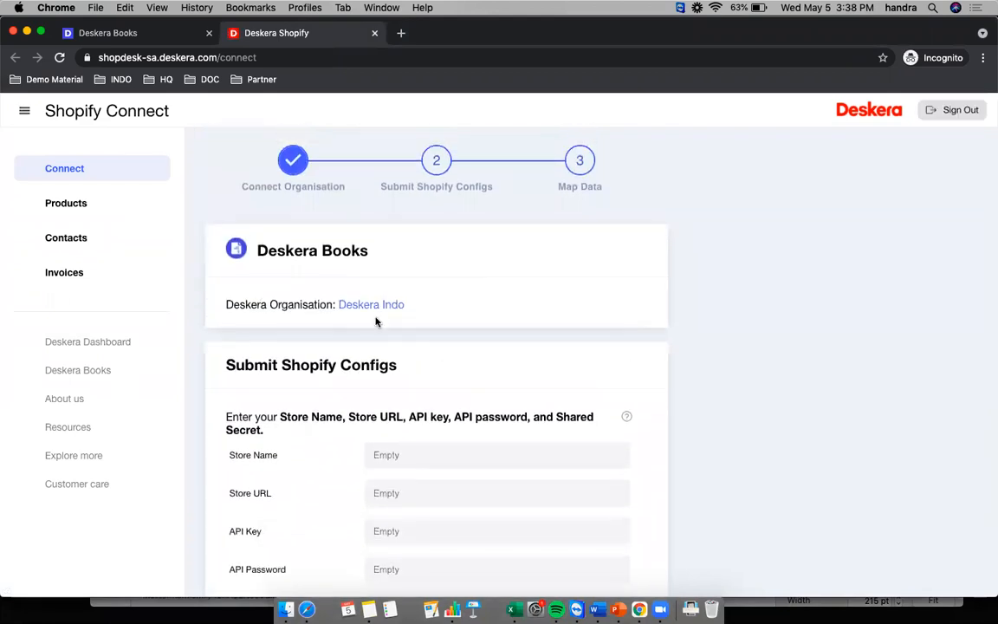
{"action": "scroll", "coordinate": [356, 319], "scroll_direction": "up", "scroll_amount": 1}
{"action": "scroll", "coordinate": [477, 325], "scroll_direction": "down", "scroll_amount": 2}
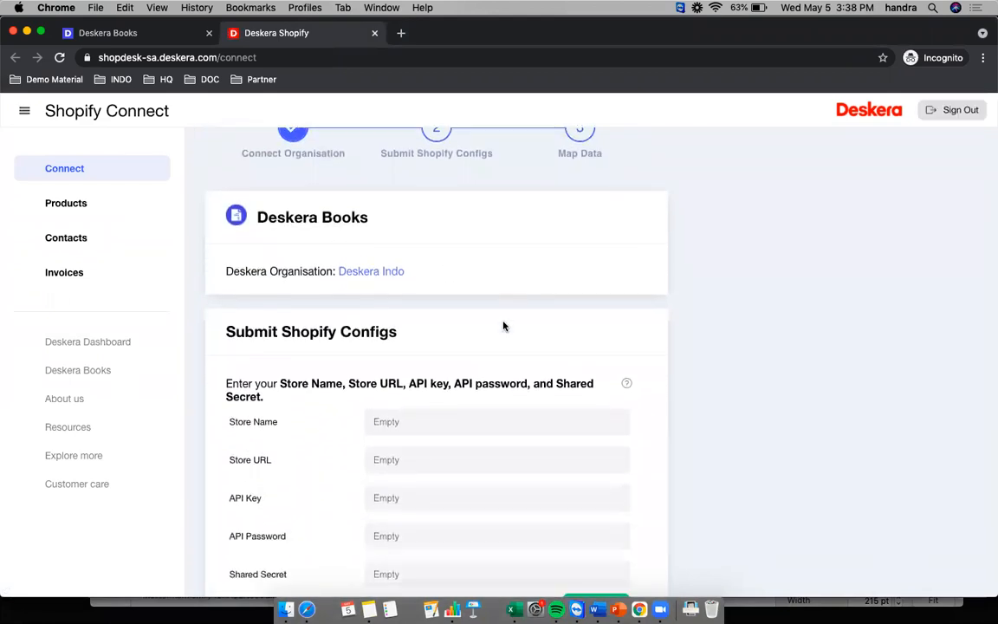
{"action": "scroll", "coordinate": [504, 326], "scroll_direction": "down", "scroll_amount": 5}
{"action": "scroll", "coordinate": [270, 251], "scroll_direction": "down", "scroll_amount": 3}
{"action": "scroll", "coordinate": [270, 241], "scroll_direction": "up", "scroll_amount": 6}
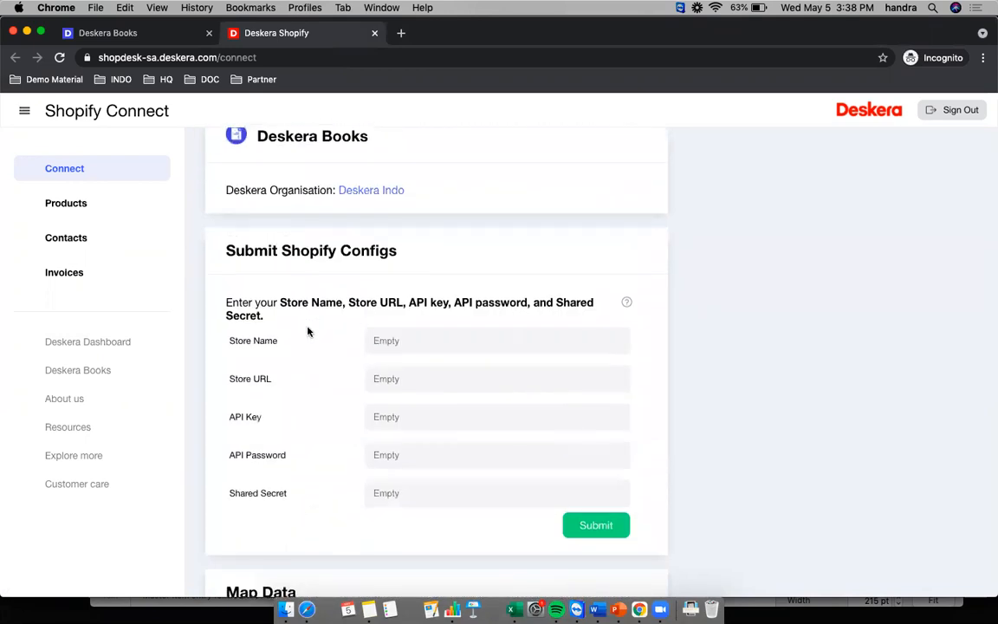
{"action": "scroll", "coordinate": [286, 286], "scroll_direction": "down", "scroll_amount": 4}
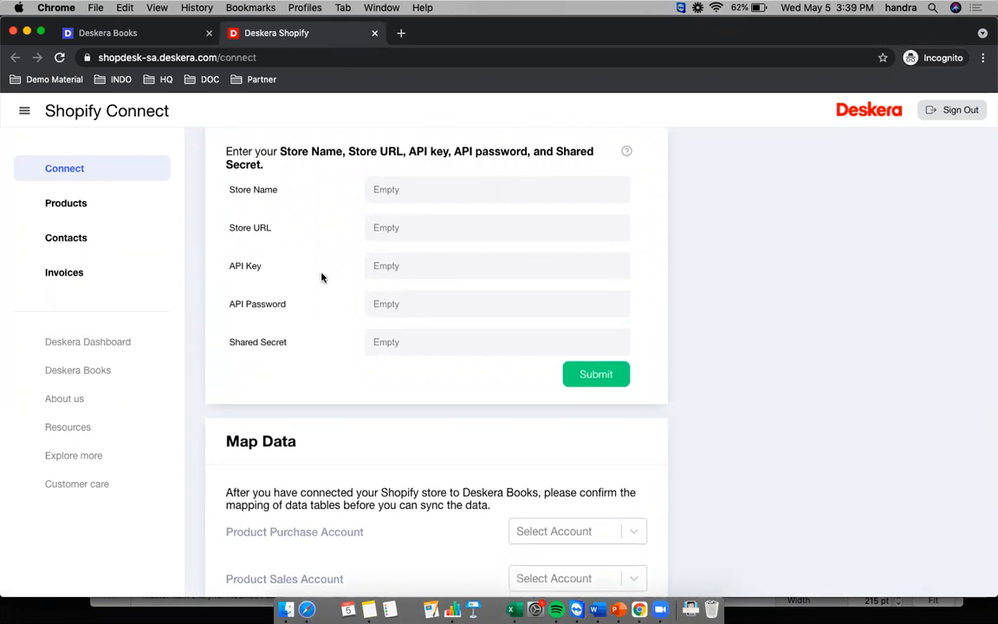
{"action": "scroll", "coordinate": [320, 271], "scroll_direction": "up", "scroll_amount": 2}
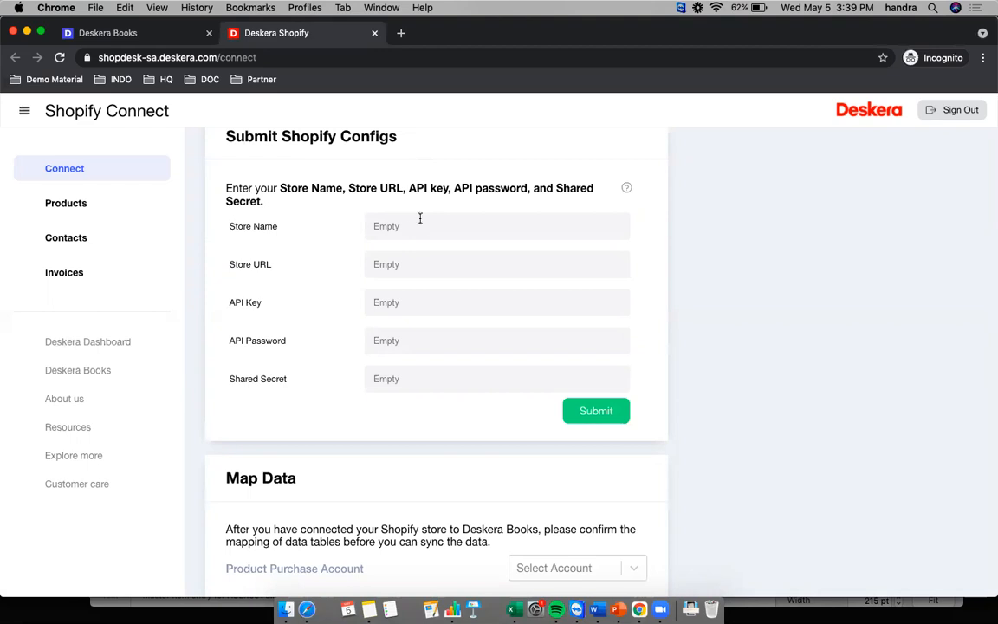
- Reload the Shopify admin, then enter Deskera Indo as the Store Name
{"action": "key", "text": "super+grave"}
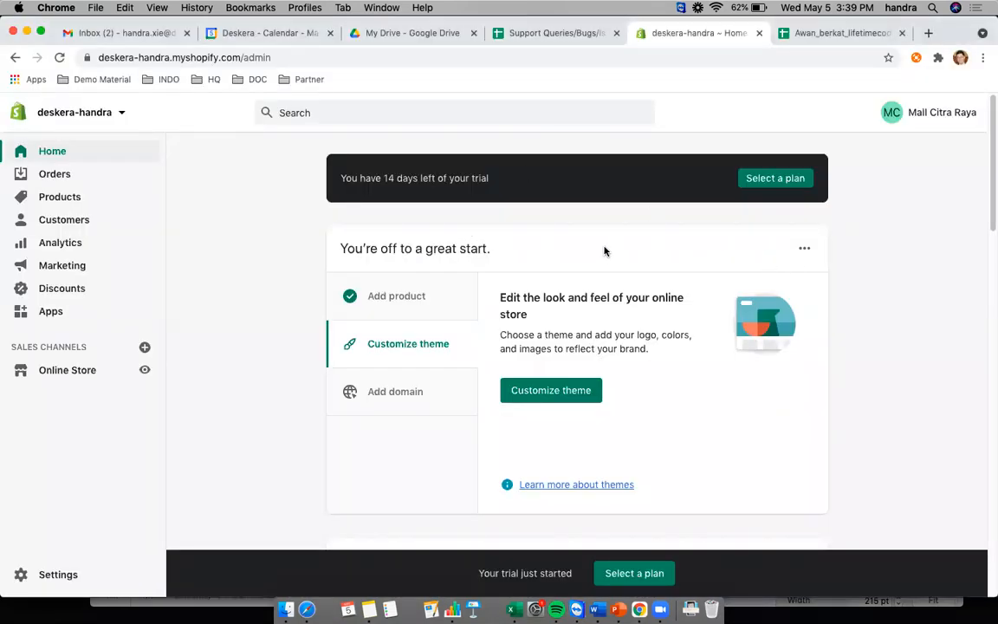
{"action": "left_click", "coordinate": [59, 57]}
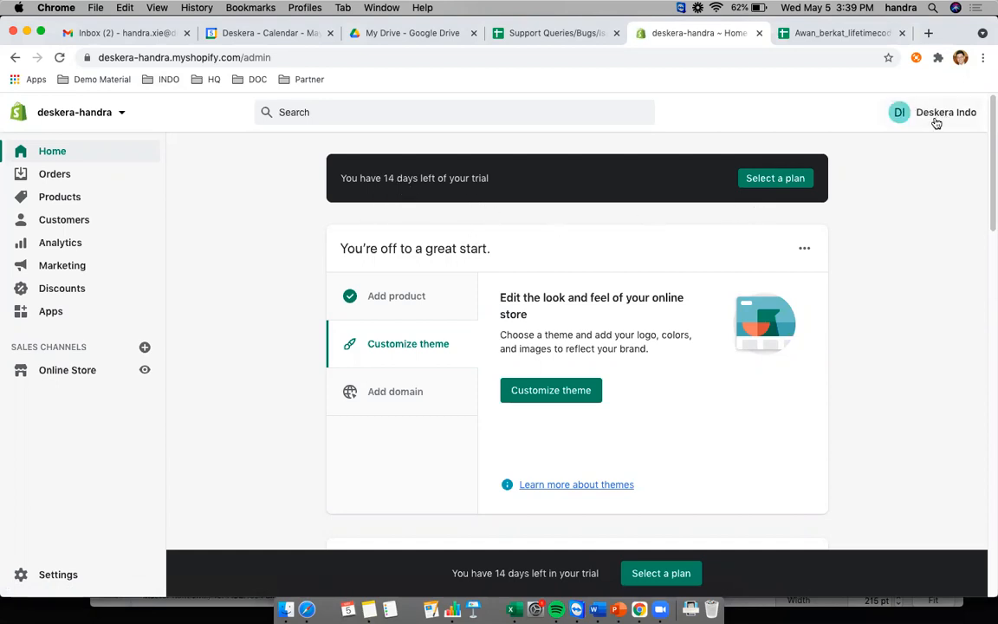
{"action": "key", "text": "super+grave"}
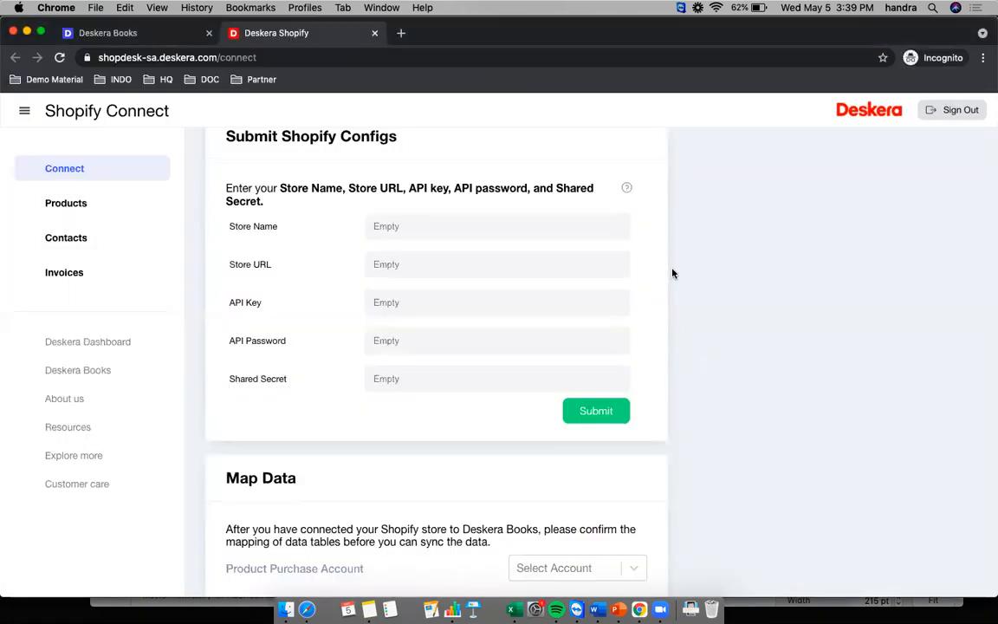
{"action": "left_click", "coordinate": [383, 226]}
{"action": "type", "text": "Deskera Ind"}
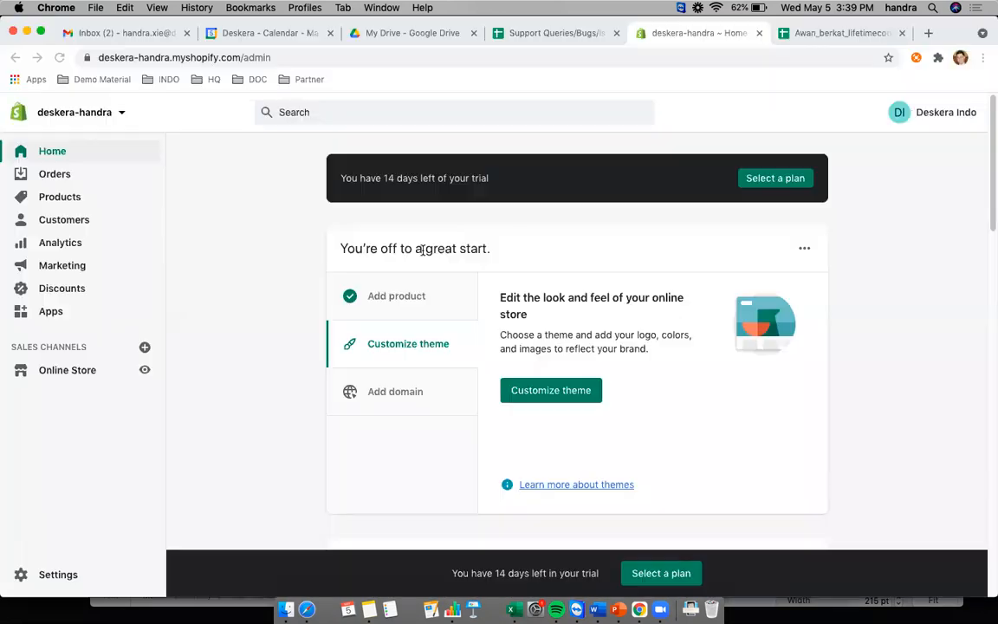
- Copy the store's base URL from the Shopify admin address bar into Store URL
{"action": "key", "text": "super+grave"}
{"action": "left_click", "coordinate": [167, 55]}
{"action": "left_click", "coordinate": [213, 57]}
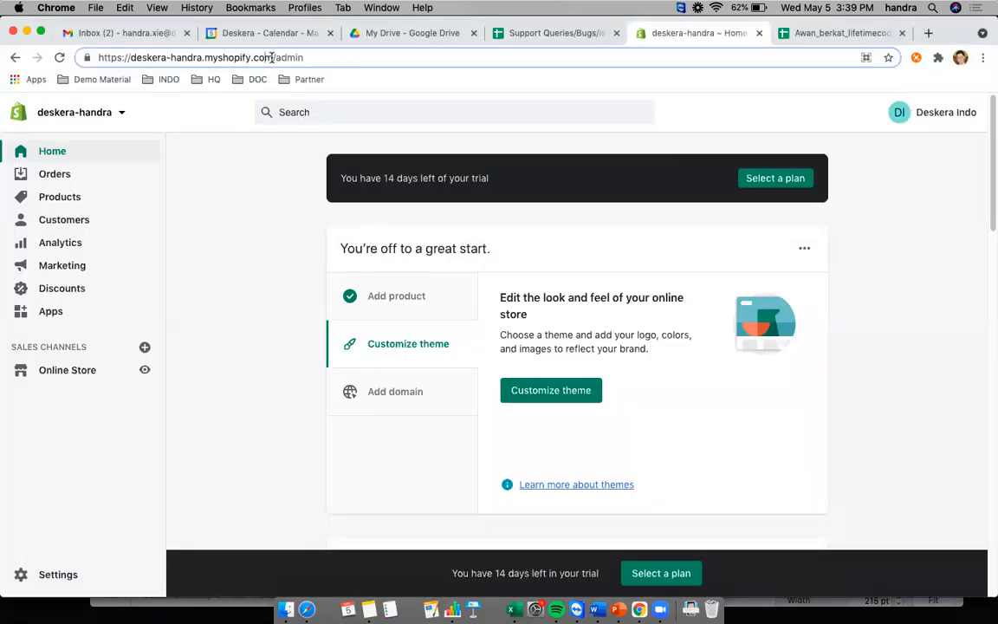
{"action": "key", "text": "super+shift+Left"}
{"action": "key", "text": "super+c"}
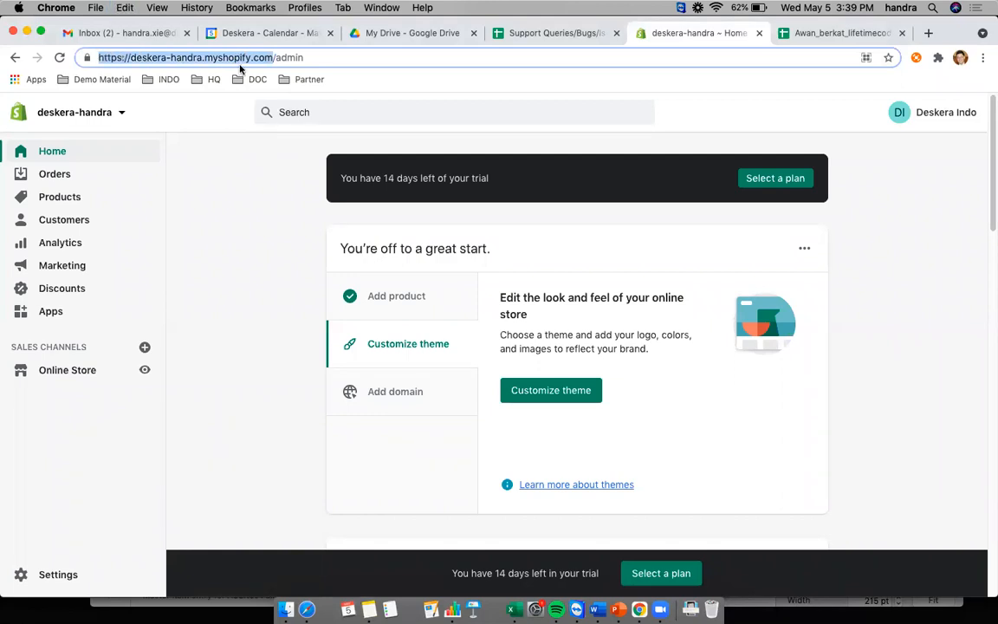
{"action": "key", "text": "super+grave"}
{"action": "left_click", "coordinate": [414, 265]}
{"action": "key", "text": "super+v"}
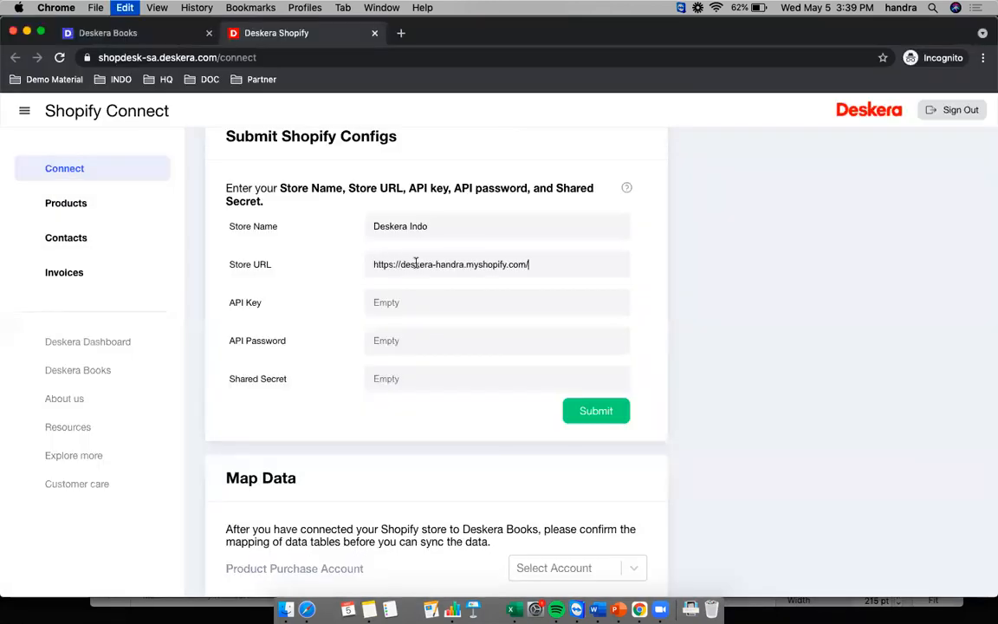
{"action": "scroll", "coordinate": [572, 303], "scroll_direction": "down", "scroll_amount": 1}
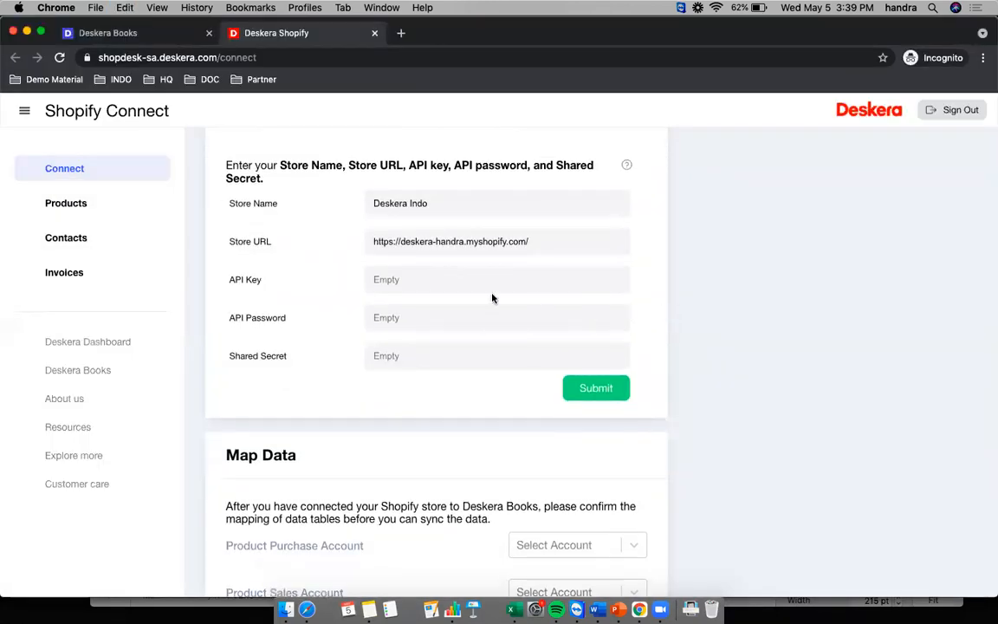
- In Shopify admin, go from Apps to Private apps and start enabling private app development
{"action": "left_click", "coordinate": [448, 293]}
{"action": "key", "text": "super+grave"}
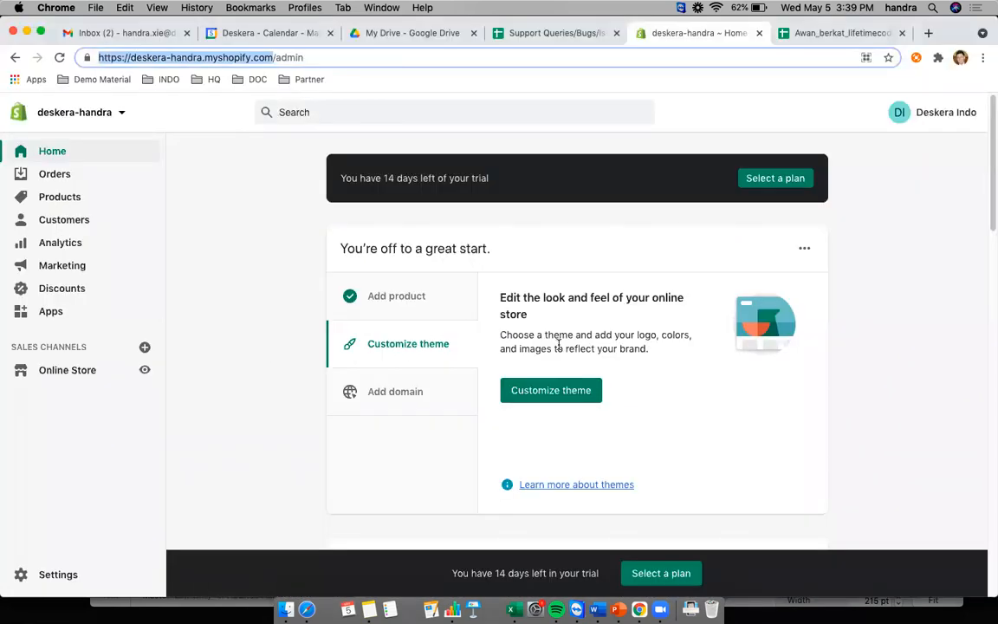
{"action": "left_click", "coordinate": [53, 316]}
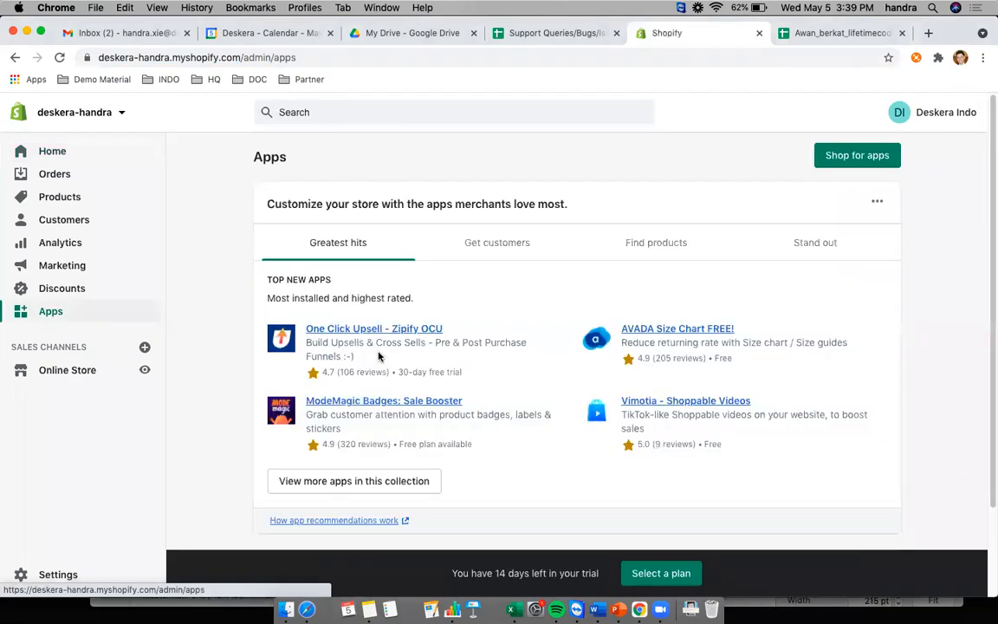
{"action": "scroll", "coordinate": [722, 403], "scroll_direction": "down", "scroll_amount": 3}
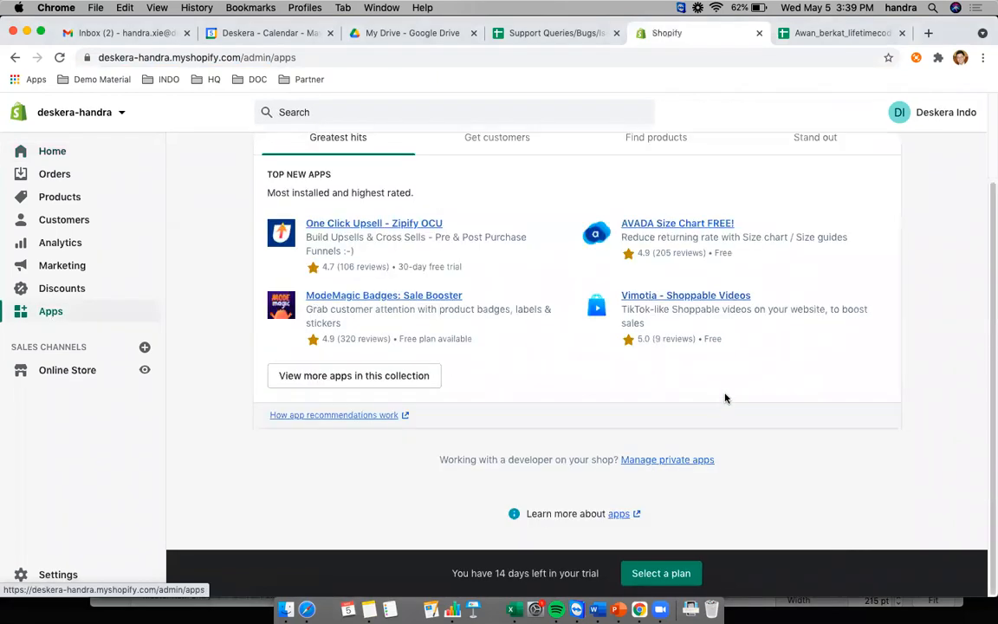
{"action": "left_click", "coordinate": [680, 465]}
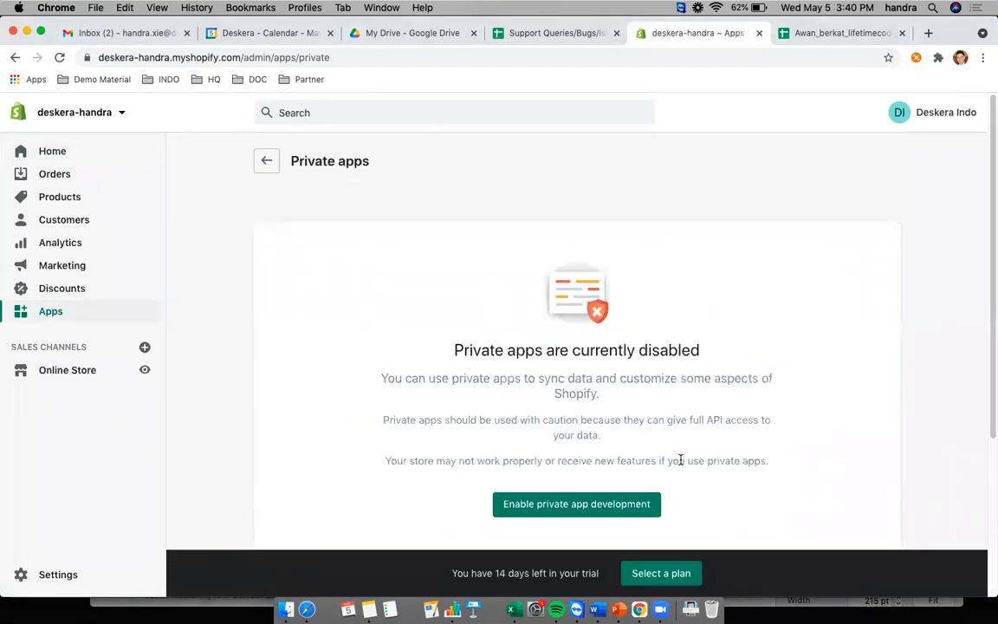
{"action": "scroll", "coordinate": [680, 403], "scroll_direction": "down", "scroll_amount": 3}
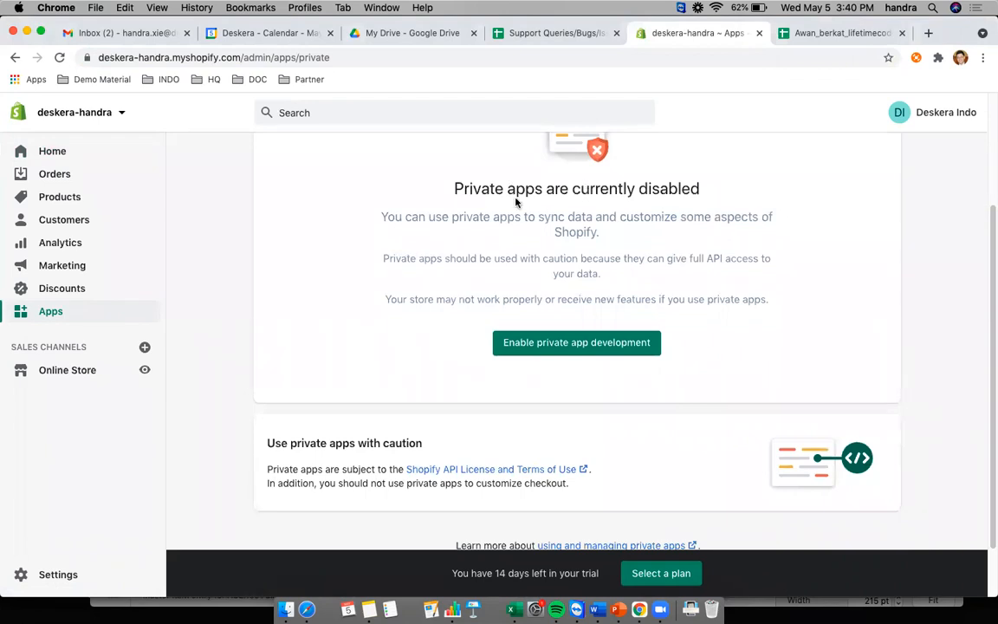
{"action": "scroll", "coordinate": [538, 231], "scroll_direction": "up", "scroll_amount": 1}
{"action": "scroll", "coordinate": [589, 368], "scroll_direction": "down", "scroll_amount": 2}
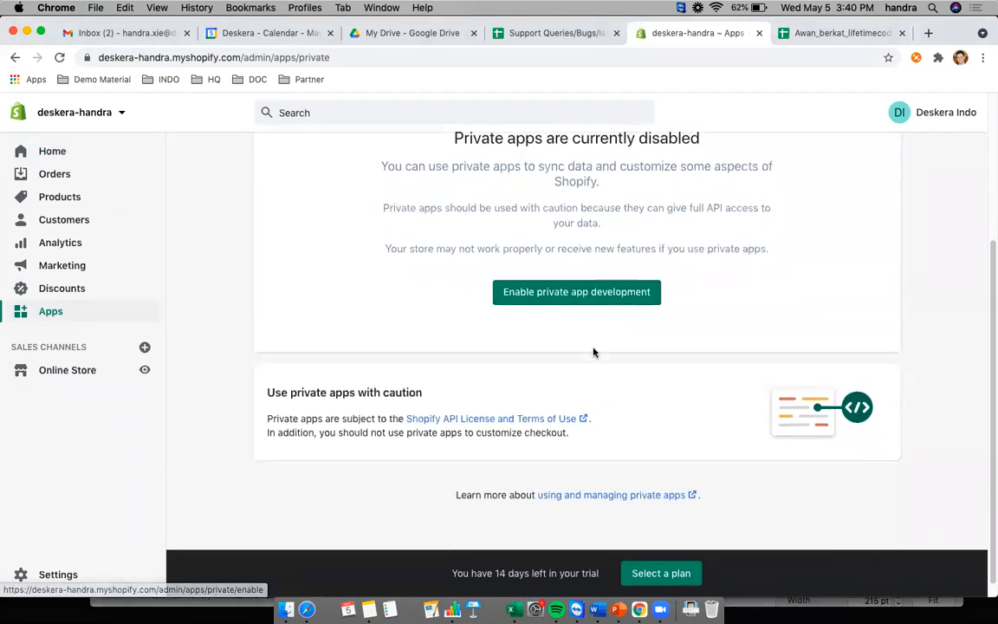
{"action": "left_click", "coordinate": [605, 293]}
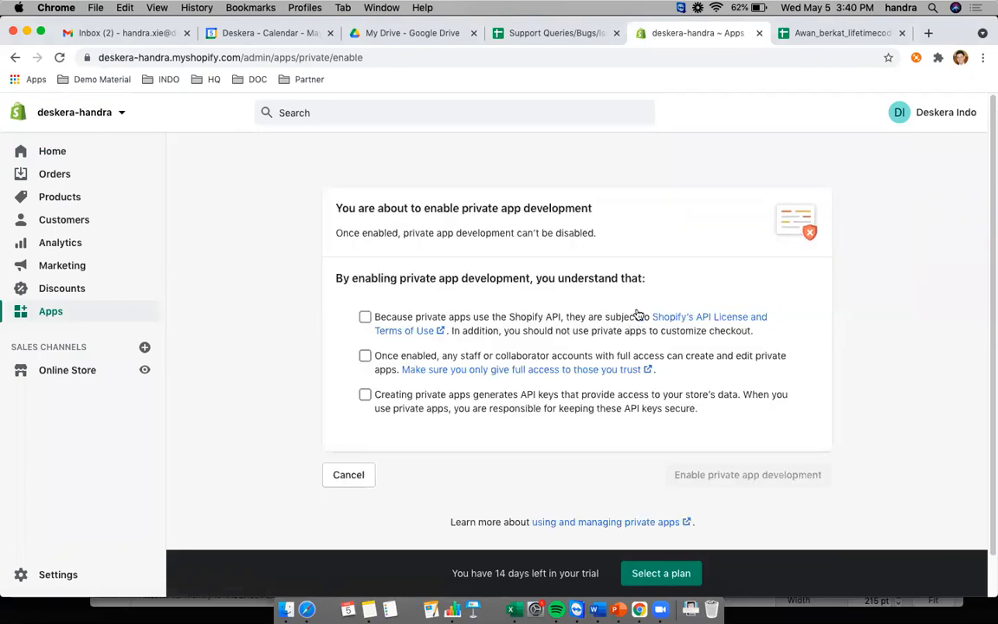
- Accept the three private-app acknowledgements, enable development, and dismiss the confirmation notice
{"action": "left_click", "coordinate": [365, 316]}
{"action": "left_click", "coordinate": [365, 356]}
{"action": "left_click", "coordinate": [365, 395]}
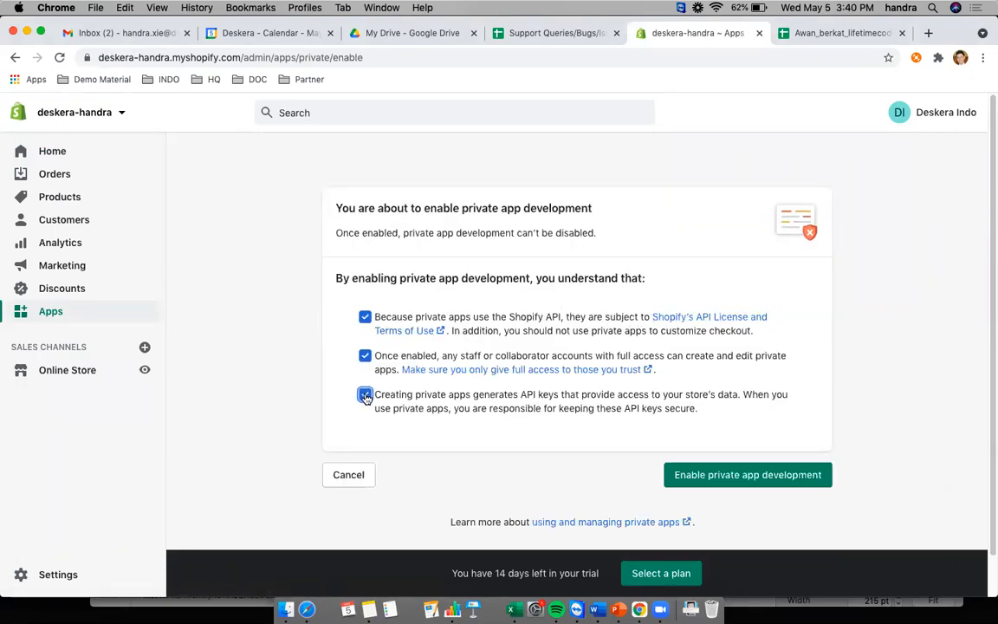
{"action": "left_click", "coordinate": [730, 477]}
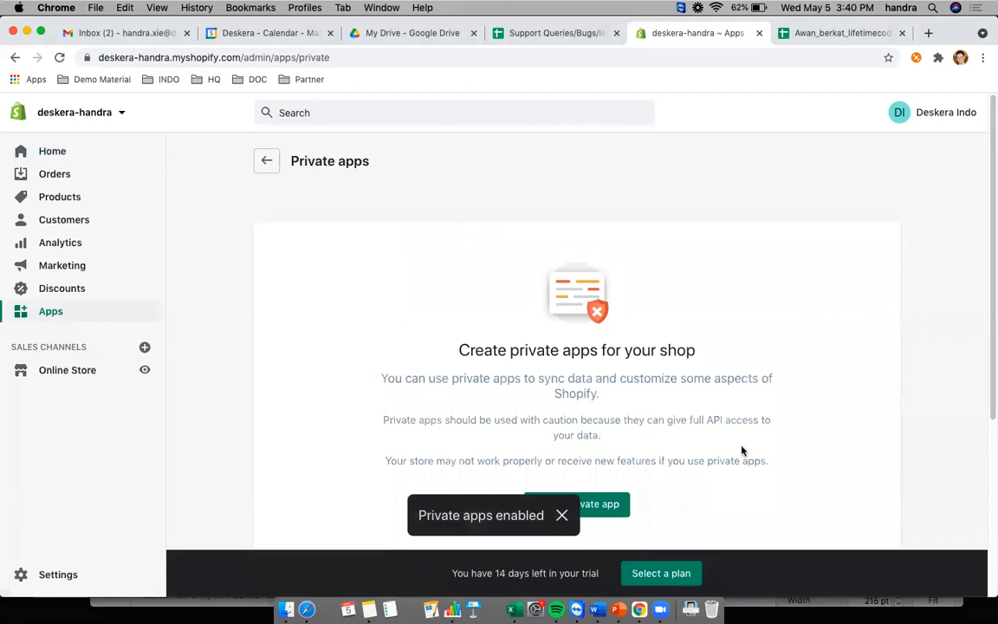
{"action": "scroll", "coordinate": [713, 407], "scroll_direction": "down", "scroll_amount": 1}
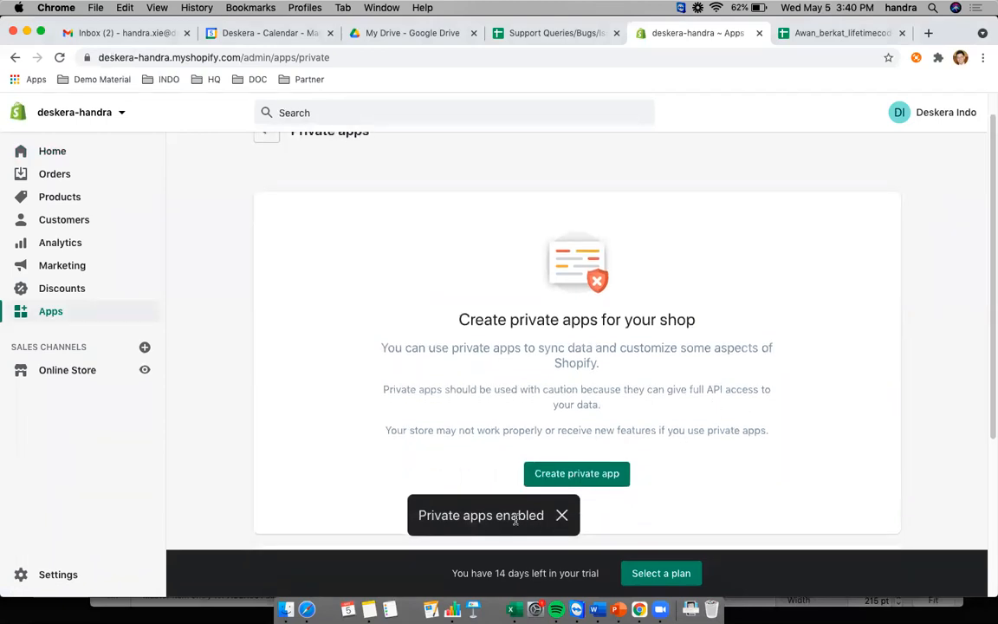
{"action": "left_click", "coordinate": [562, 516]}
- Create a new private app named 'Deskera'
{"action": "left_click", "coordinate": [594, 477]}
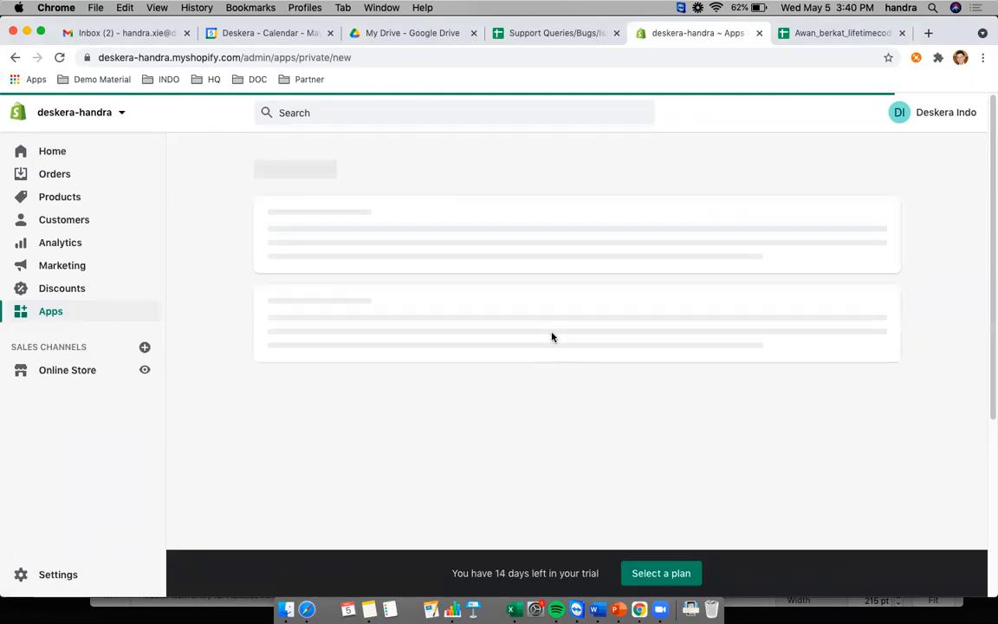
{"action": "scroll", "coordinate": [578, 343], "scroll_direction": "down", "scroll_amount": 1}
{"action": "scroll", "coordinate": [579, 342], "scroll_direction": "down", "scroll_amount": 3}
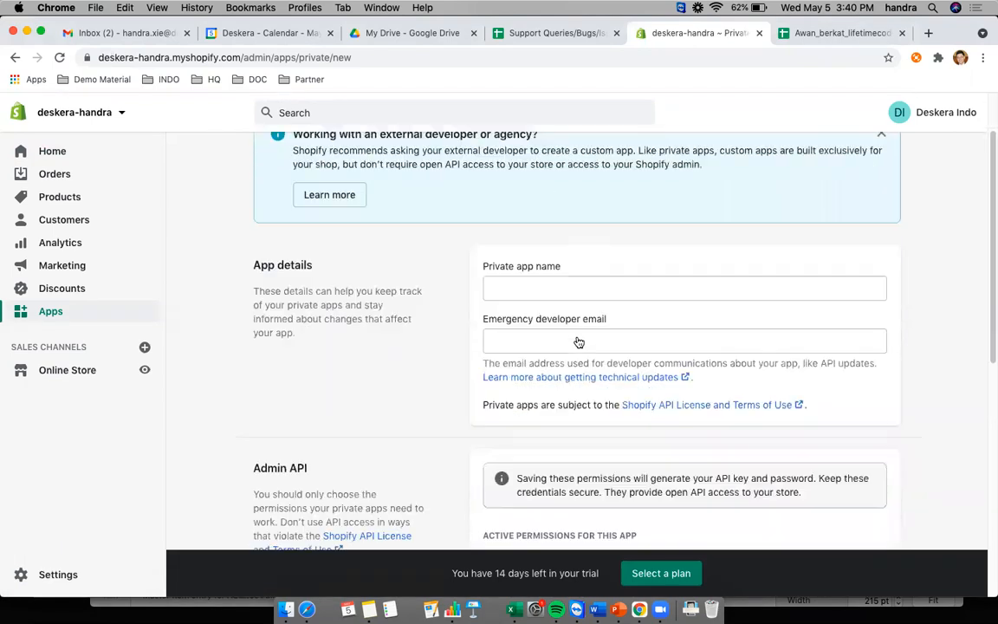
{"action": "left_click", "coordinate": [542, 274]}
{"action": "type", "text": "Deskera"}
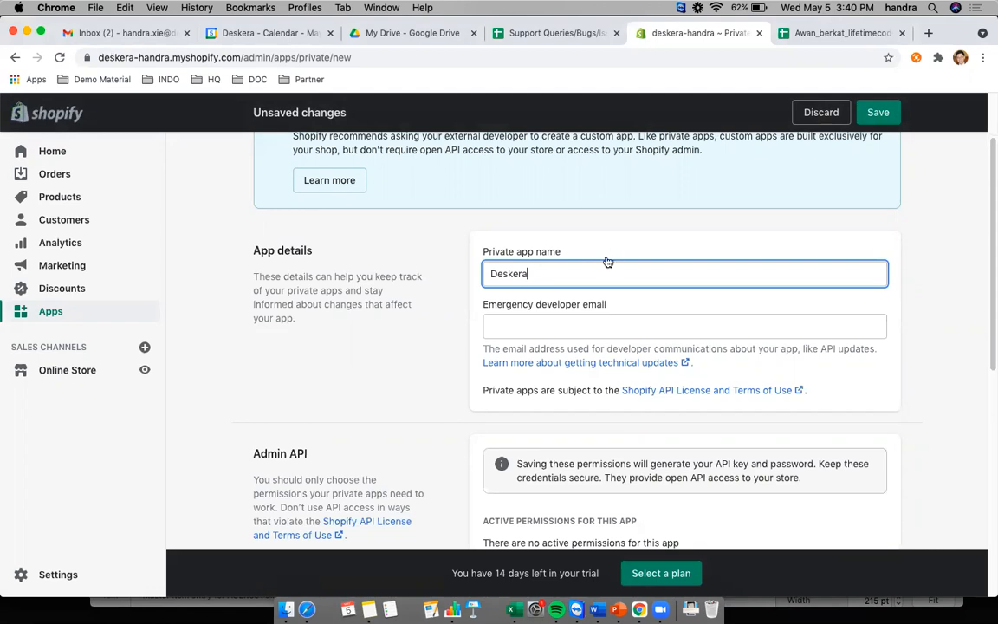
- Fill in the emergency developer e-mail address for the app
{"action": "scroll", "coordinate": [607, 261], "scroll_direction": "down", "scroll_amount": 1}
{"action": "left_click", "coordinate": [556, 306]}
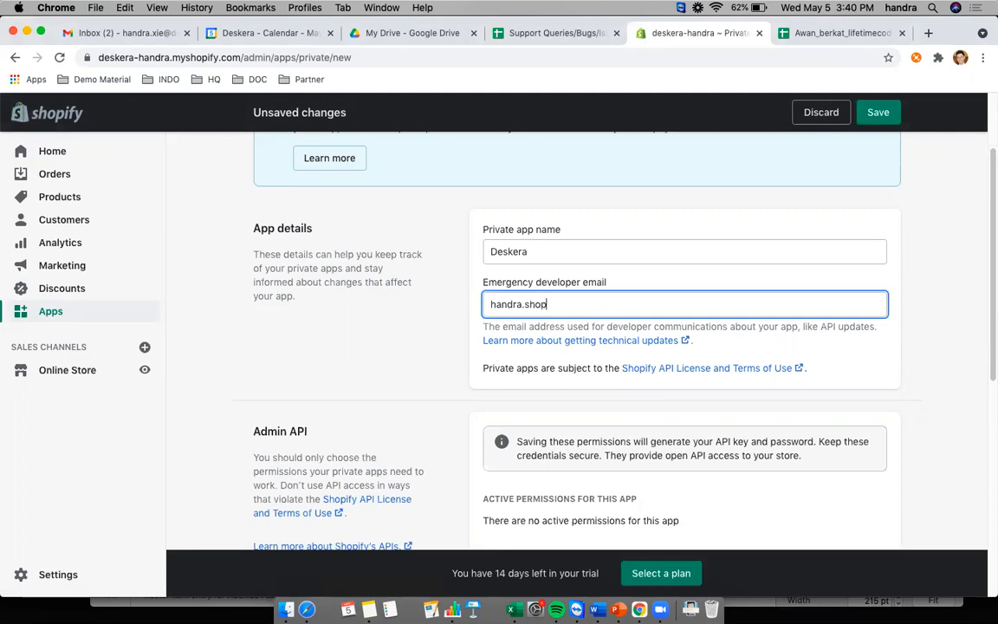
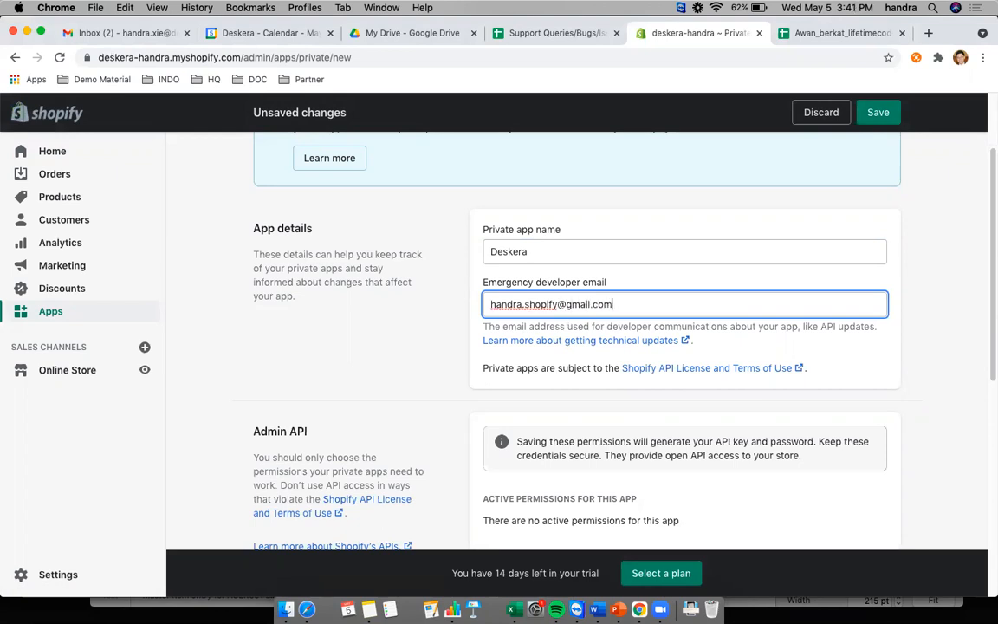
- Reveal the list of inactive Admin API permissions
{"action": "scroll", "coordinate": [651, 381], "scroll_direction": "down", "scroll_amount": 1}
{"action": "scroll", "coordinate": [651, 381], "scroll_direction": "down", "scroll_amount": 1}
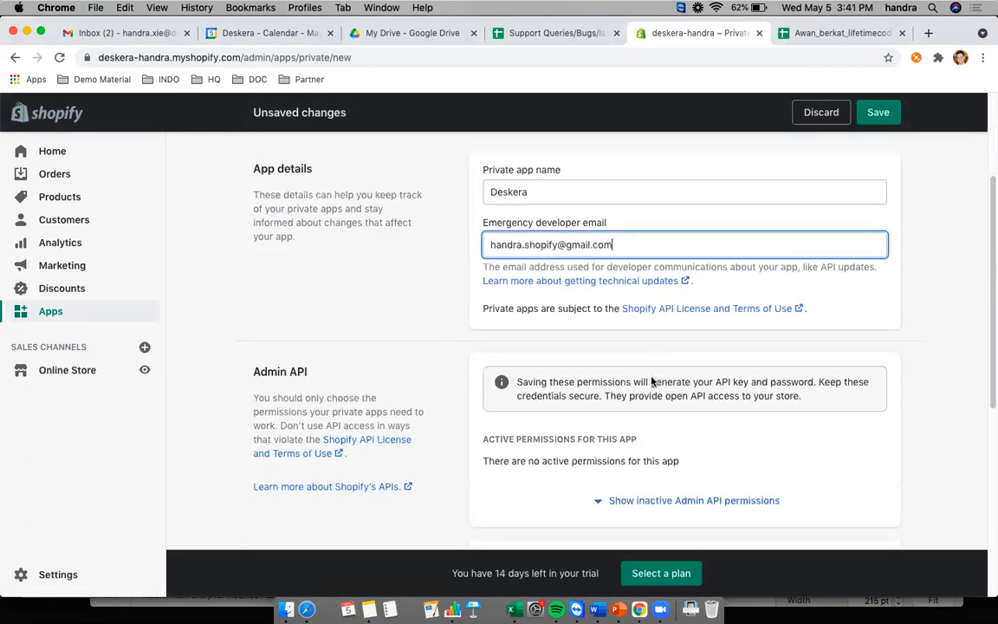
{"action": "scroll", "coordinate": [534, 258], "scroll_direction": "down", "scroll_amount": 1}
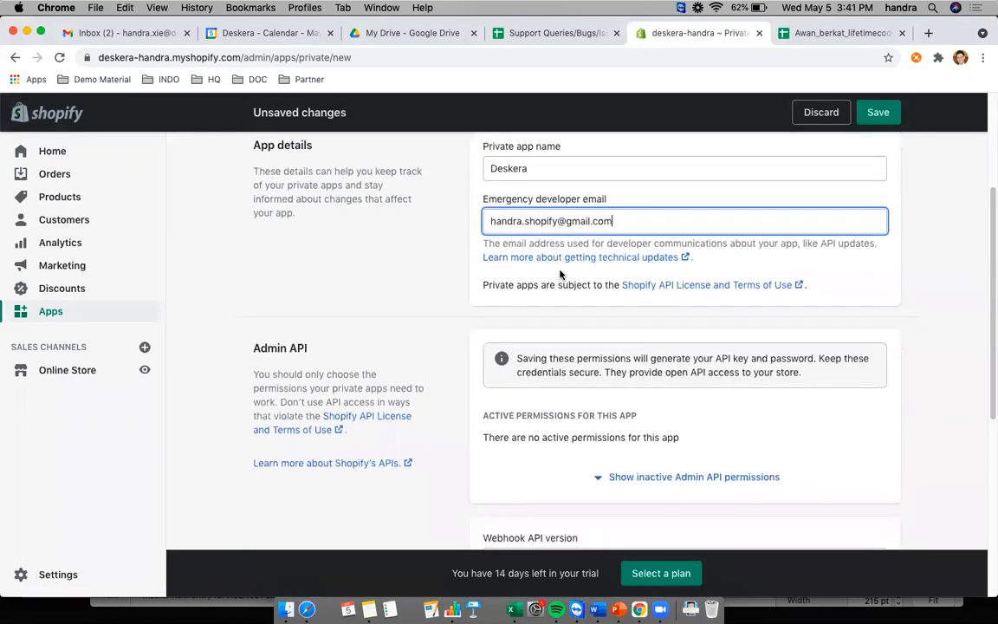
{"action": "scroll", "coordinate": [560, 273], "scroll_direction": "down", "scroll_amount": 1}
{"action": "scroll", "coordinate": [565, 265], "scroll_direction": "down", "scroll_amount": 1}
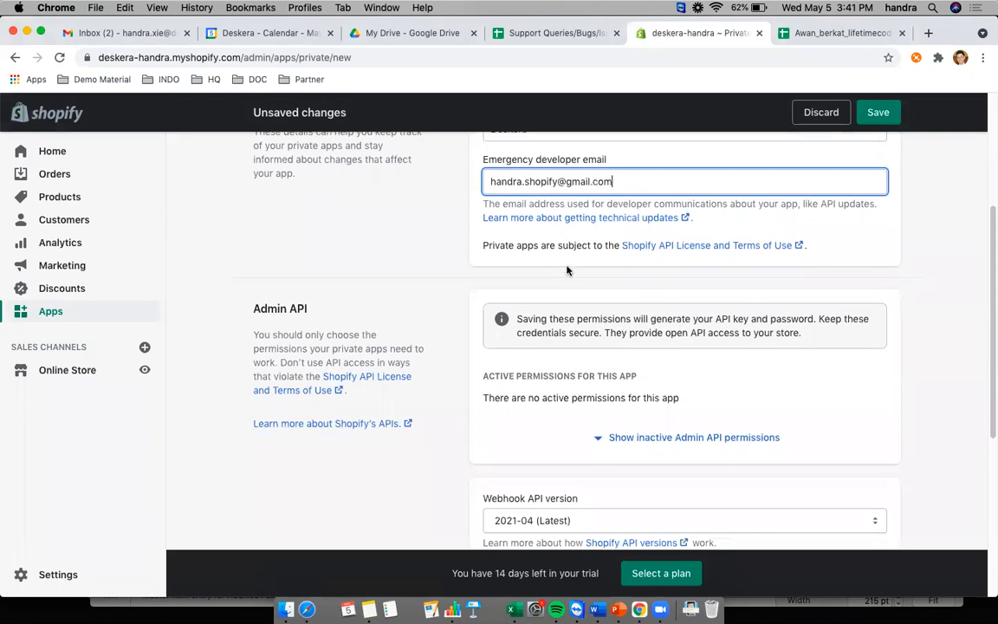
{"action": "scroll", "coordinate": [575, 245], "scroll_direction": "down", "scroll_amount": 5}
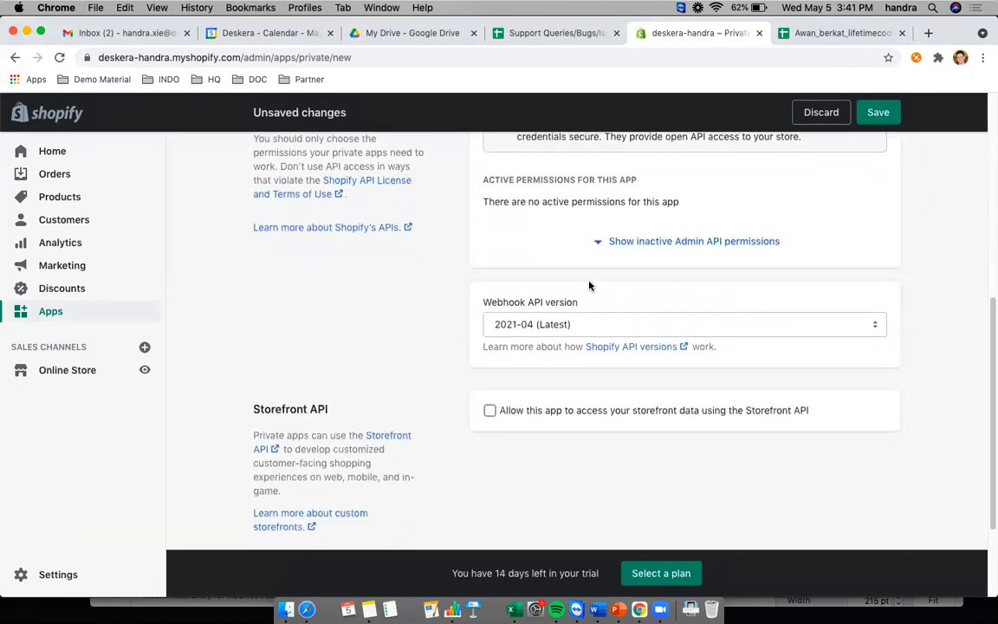
{"action": "scroll", "coordinate": [557, 381], "scroll_direction": "up", "scroll_amount": 5}
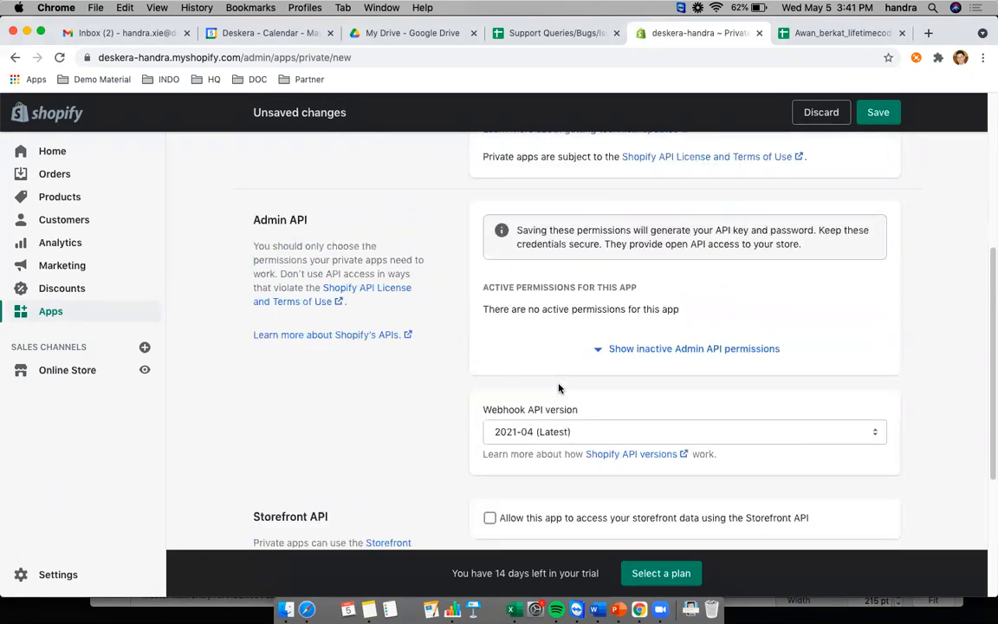
{"action": "scroll", "coordinate": [559, 388], "scroll_direction": "up", "scroll_amount": 3}
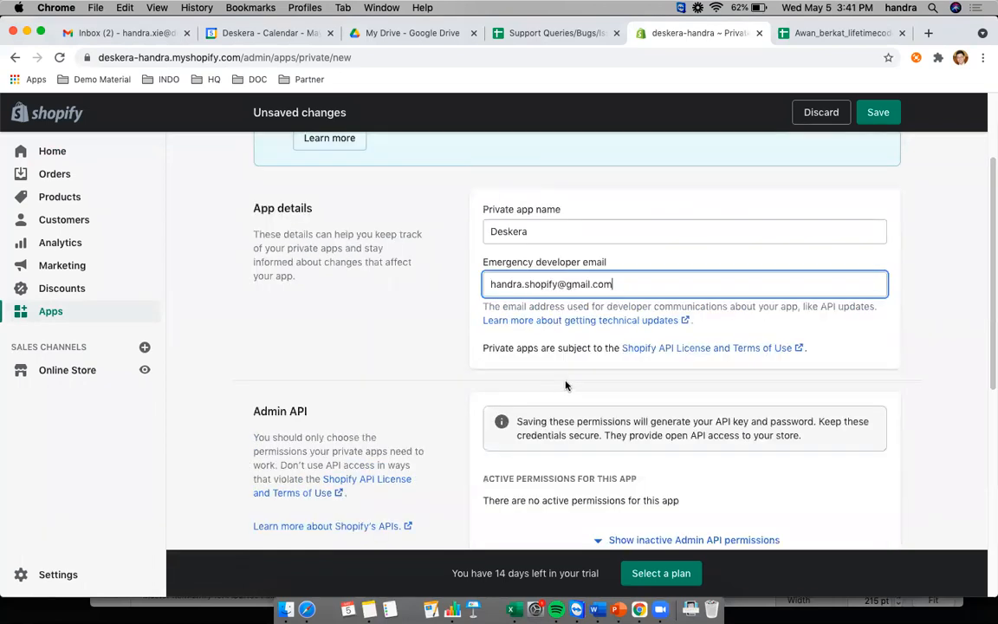
{"action": "scroll", "coordinate": [612, 385], "scroll_direction": "down", "scroll_amount": 1}
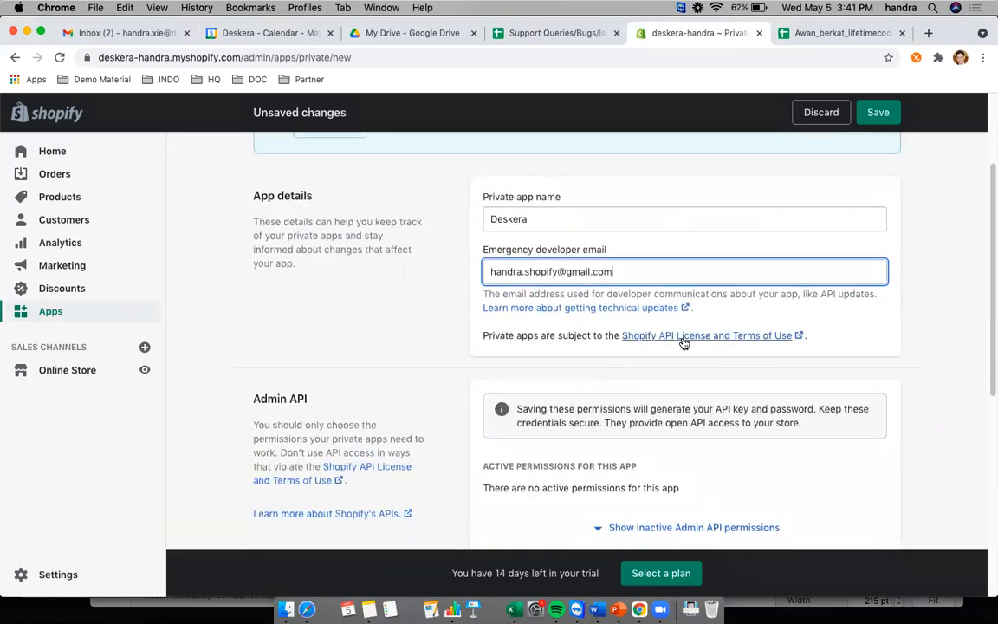
{"action": "scroll", "coordinate": [644, 386], "scroll_direction": "up", "scroll_amount": 2}
{"action": "scroll", "coordinate": [644, 387], "scroll_direction": "up", "scroll_amount": 2}
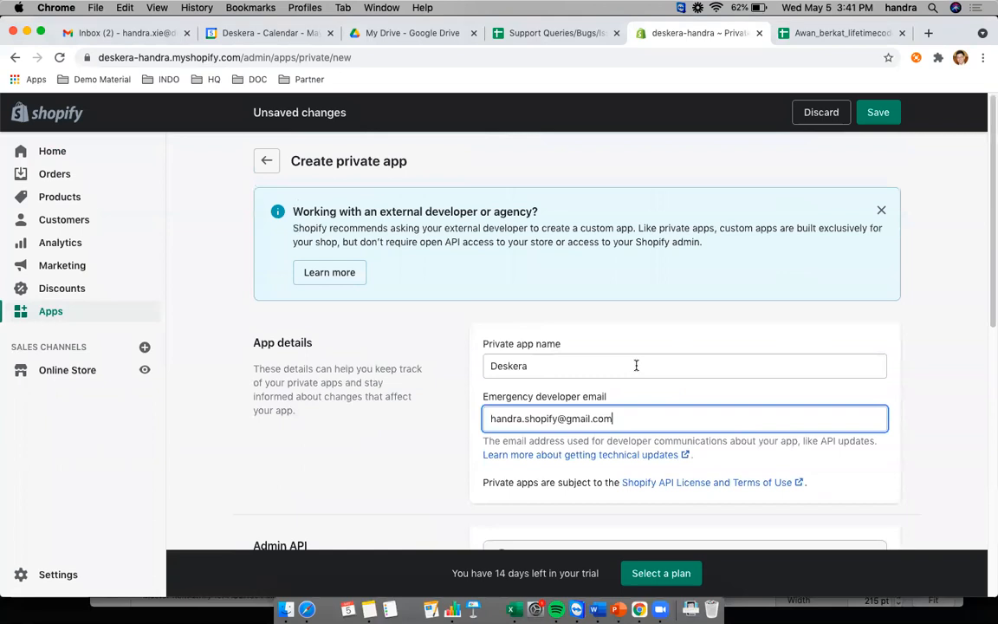
{"action": "scroll", "coordinate": [639, 365], "scroll_direction": "down", "scroll_amount": 6}
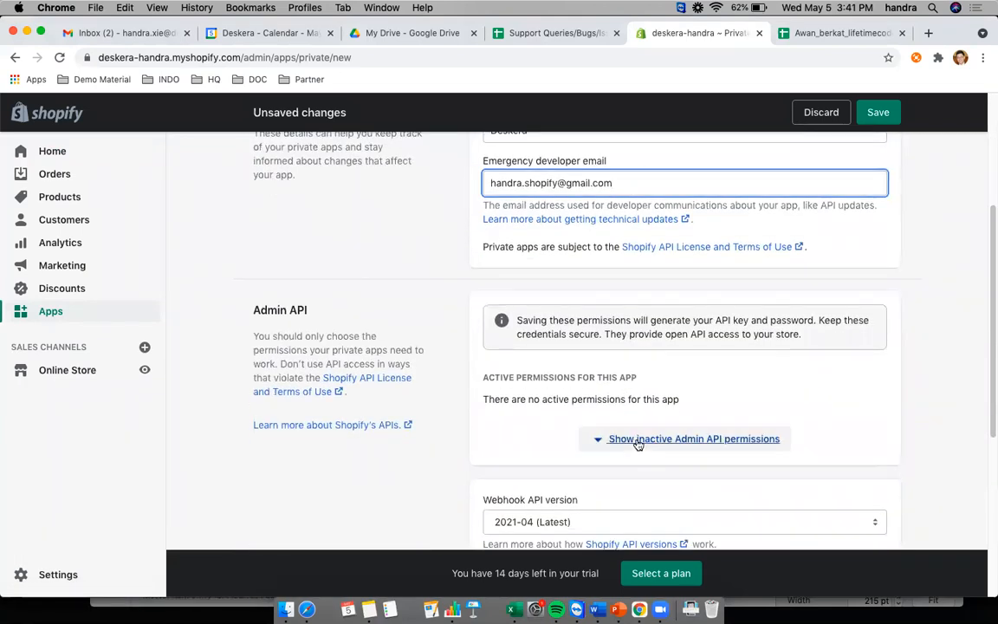
{"action": "left_click", "coordinate": [638, 442]}
{"action": "scroll", "coordinate": [640, 439], "scroll_direction": "down", "scroll_amount": 2}
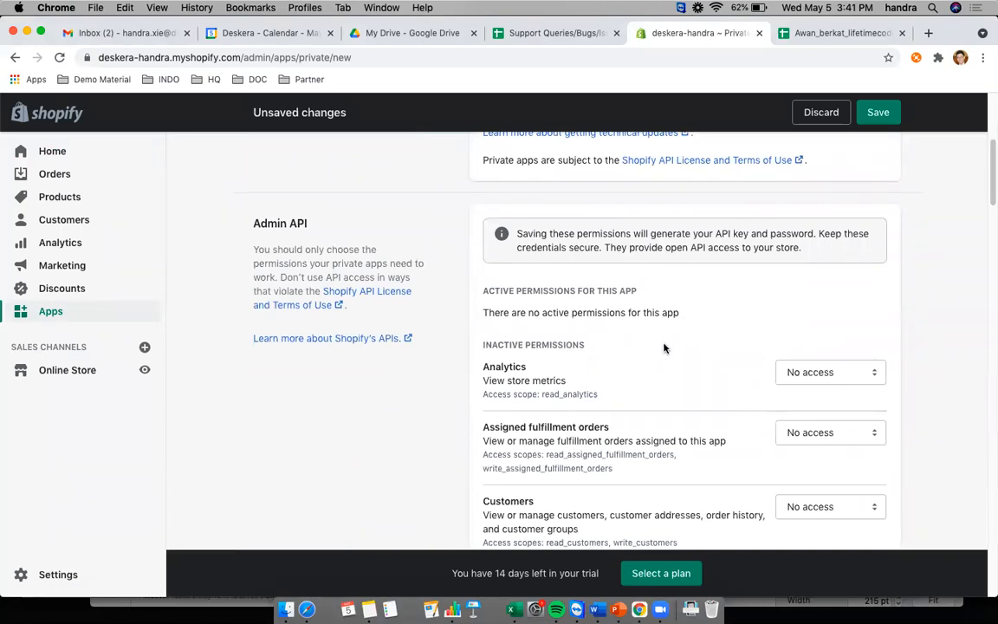
{"action": "scroll", "coordinate": [685, 347], "scroll_direction": "down", "scroll_amount": 1}
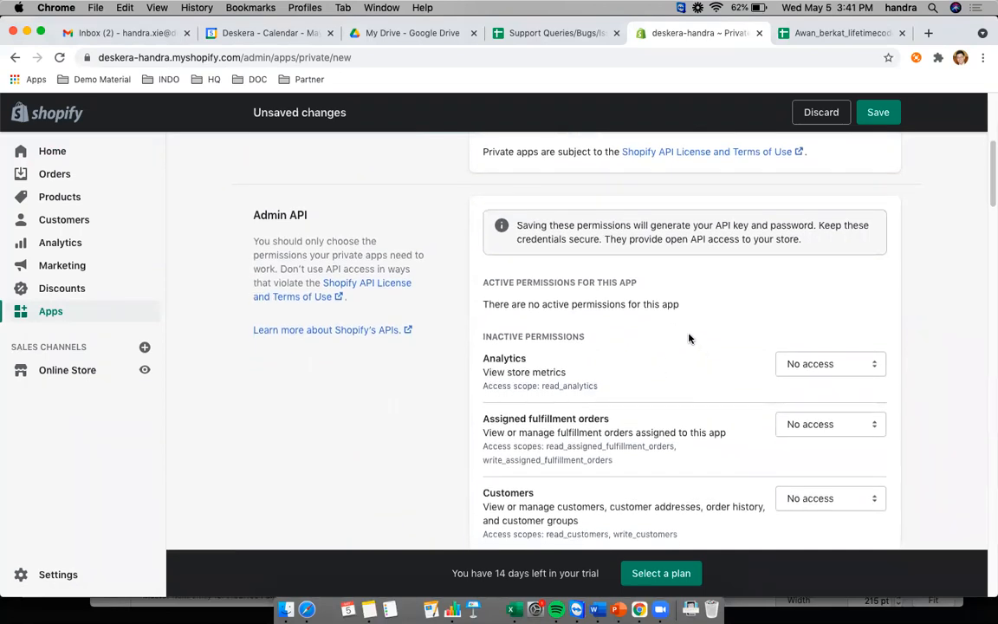
{"action": "scroll", "coordinate": [691, 338], "scroll_direction": "down", "scroll_amount": 1}
{"action": "scroll", "coordinate": [724, 332], "scroll_direction": "down", "scroll_amount": 1}
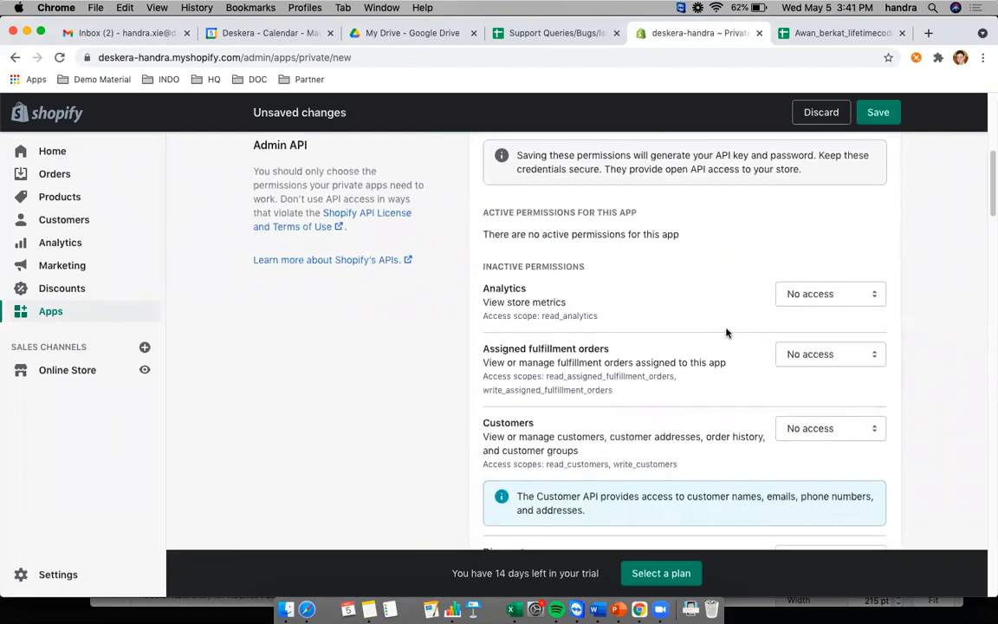
{"action": "scroll", "coordinate": [741, 325], "scroll_direction": "down", "scroll_amount": 1}
{"action": "scroll", "coordinate": [751, 319], "scroll_direction": "down", "scroll_amount": 6}
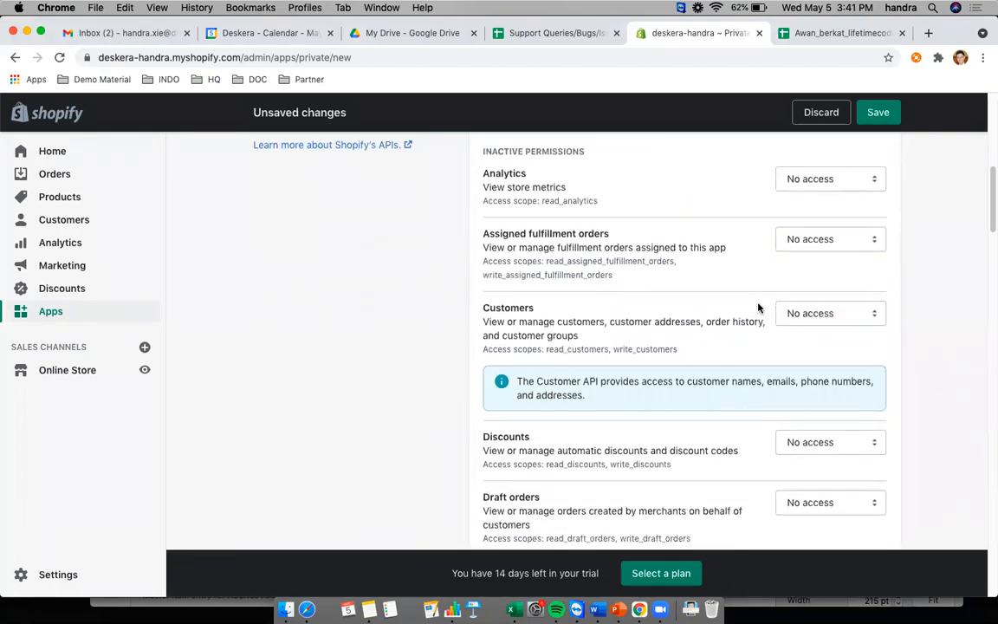
{"action": "scroll", "coordinate": [752, 320], "scroll_direction": "down", "scroll_amount": 2}
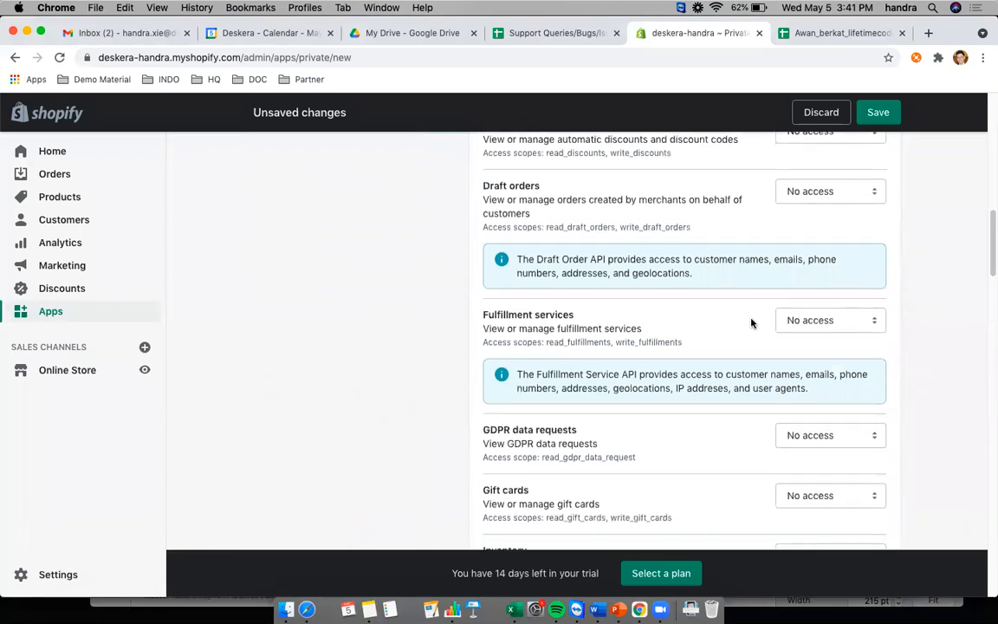
{"action": "scroll", "coordinate": [776, 310], "scroll_direction": "down", "scroll_amount": 3}
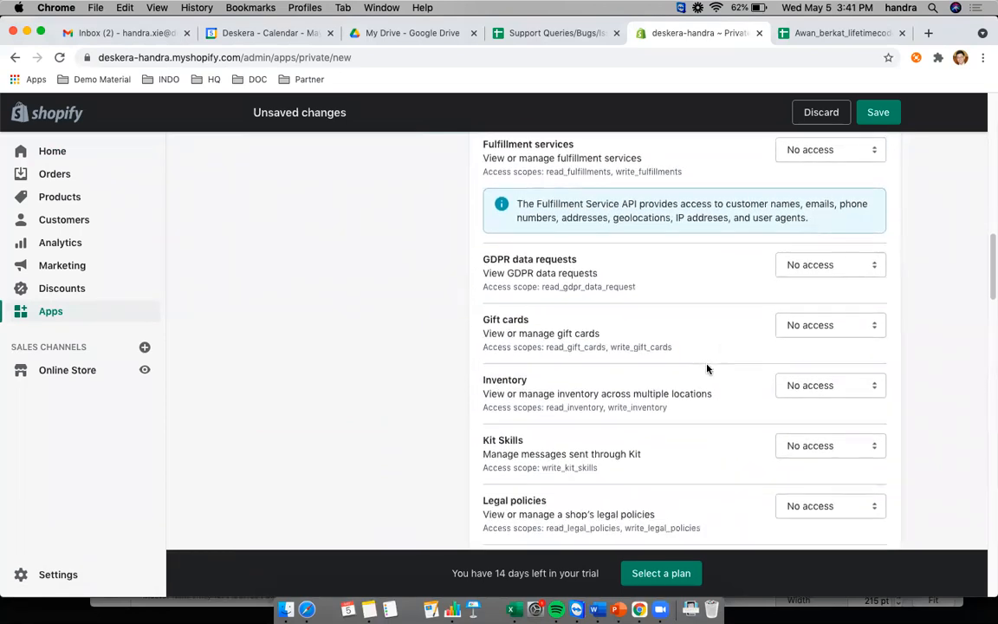
{"action": "scroll", "coordinate": [711, 366], "scroll_direction": "down", "scroll_amount": 8}
{"action": "scroll", "coordinate": [714, 364], "scroll_direction": "down", "scroll_amount": 2}
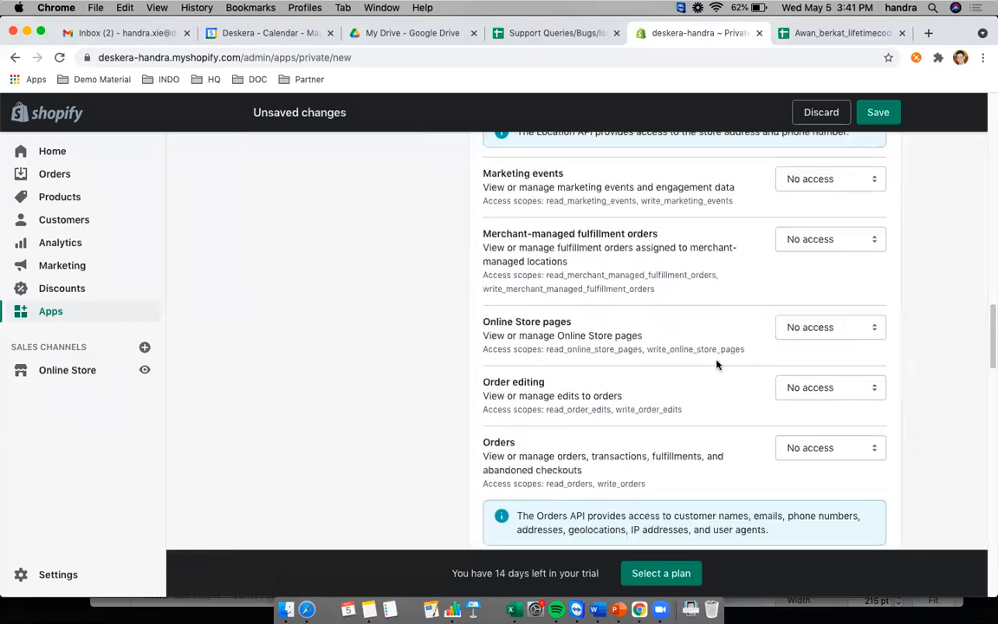
{"action": "scroll", "coordinate": [715, 364], "scroll_direction": "up", "scroll_amount": 10}
{"action": "scroll", "coordinate": [715, 364], "scroll_direction": "up", "scroll_amount": 10}
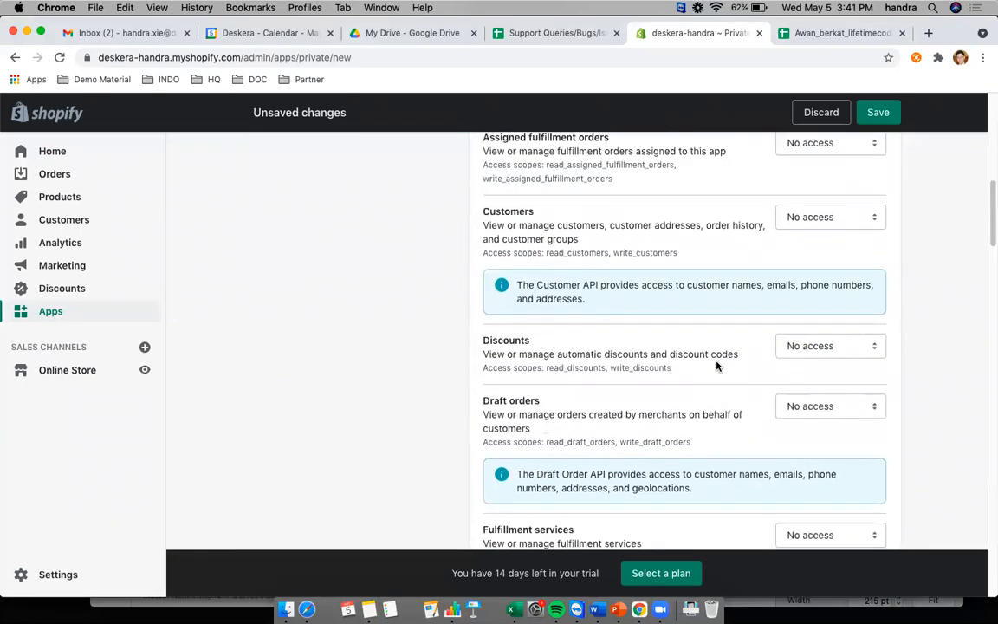
{"action": "scroll", "coordinate": [714, 366], "scroll_direction": "down", "scroll_amount": 3}
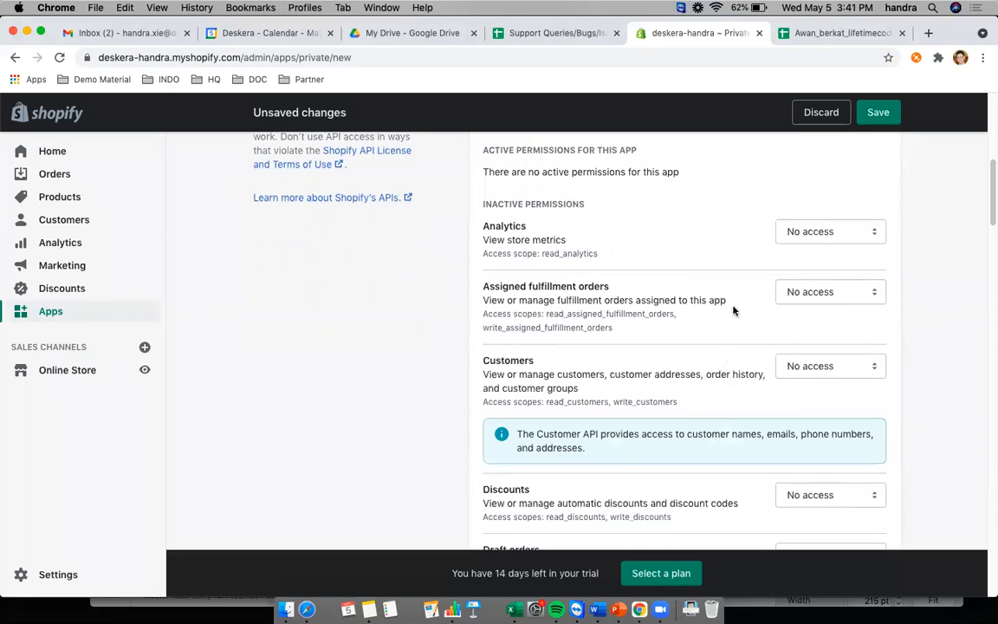
- Set Analytics to Read access; Assigned fulfillment orders, Customers, Discounts and Draft orders to Read and write
{"action": "left_click", "coordinate": [830, 232]}
{"action": "left_click", "coordinate": [819, 246]}
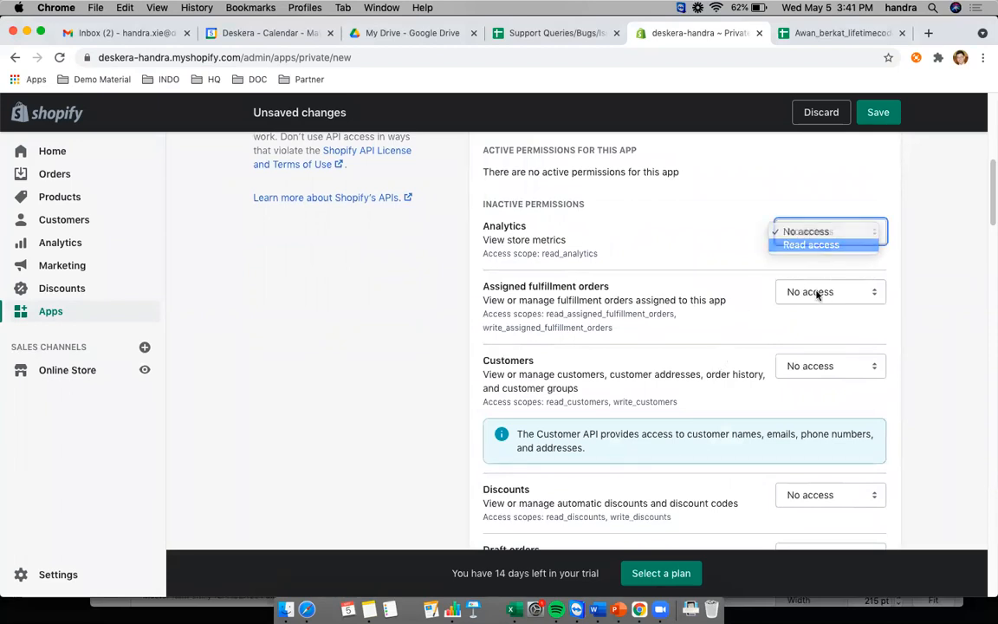
{"action": "left_click", "coordinate": [820, 292]}
{"action": "left_click", "coordinate": [813, 318]}
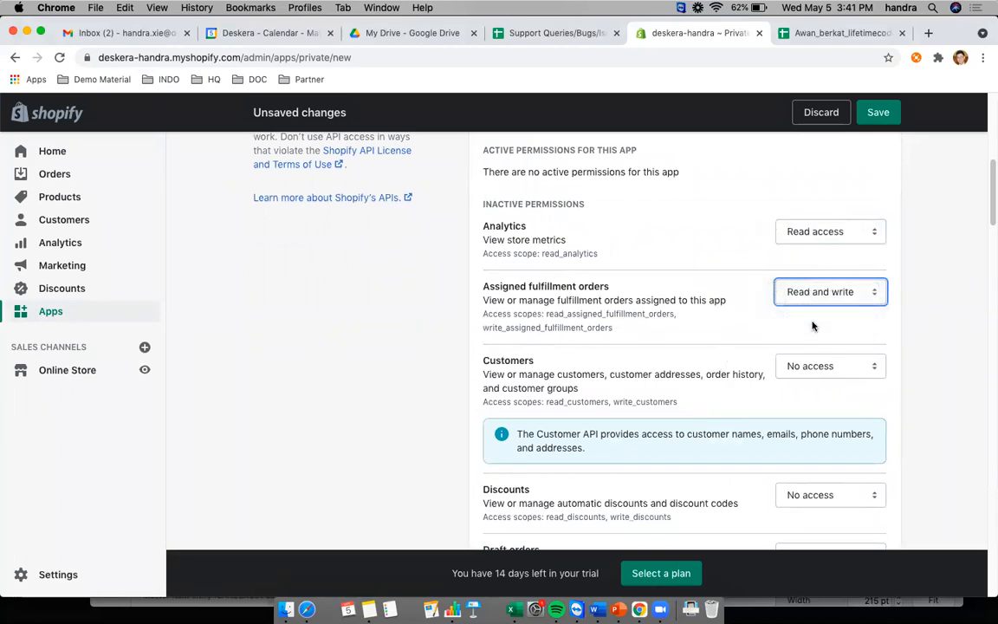
{"action": "scroll", "coordinate": [818, 364], "scroll_direction": "down", "scroll_amount": 1}
{"action": "left_click", "coordinate": [818, 366]}
{"action": "left_click", "coordinate": [820, 390]}
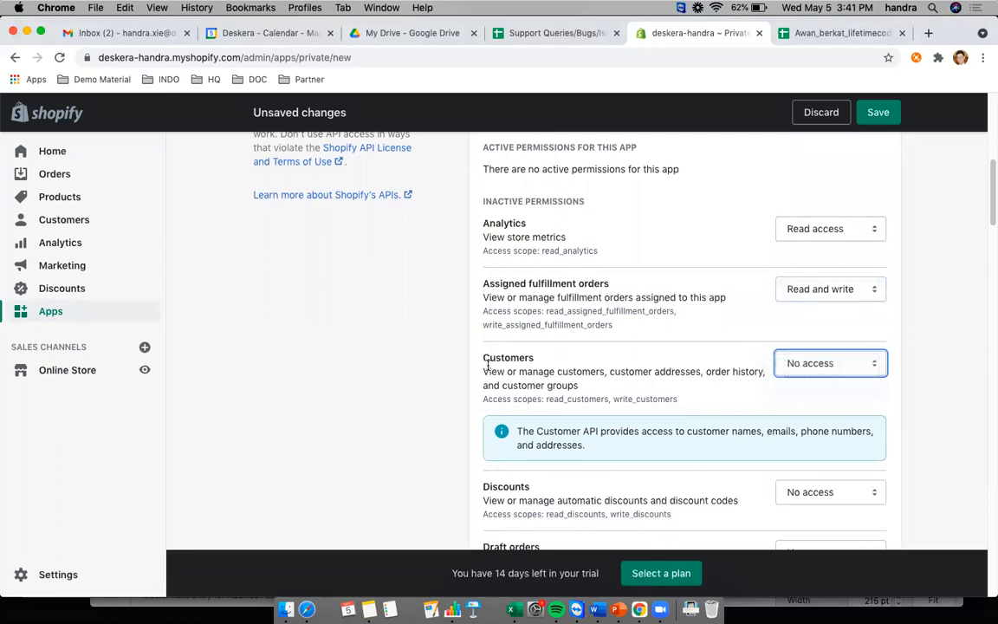
{"action": "scroll", "coordinate": [606, 330], "scroll_direction": "down", "scroll_amount": 3}
{"action": "scroll", "coordinate": [726, 350], "scroll_direction": "down", "scroll_amount": 2}
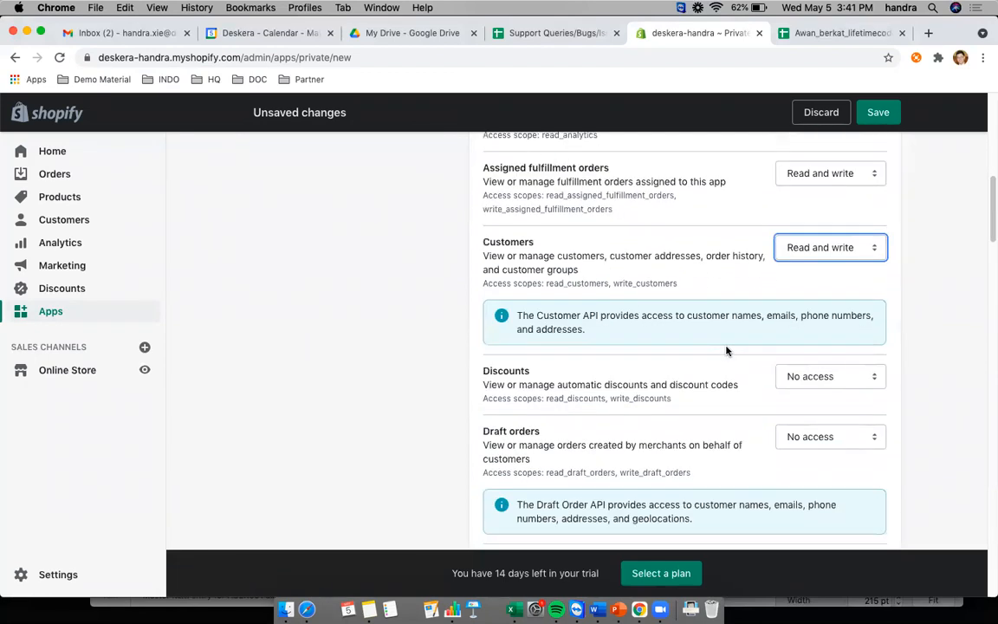
{"action": "left_click", "coordinate": [811, 345]}
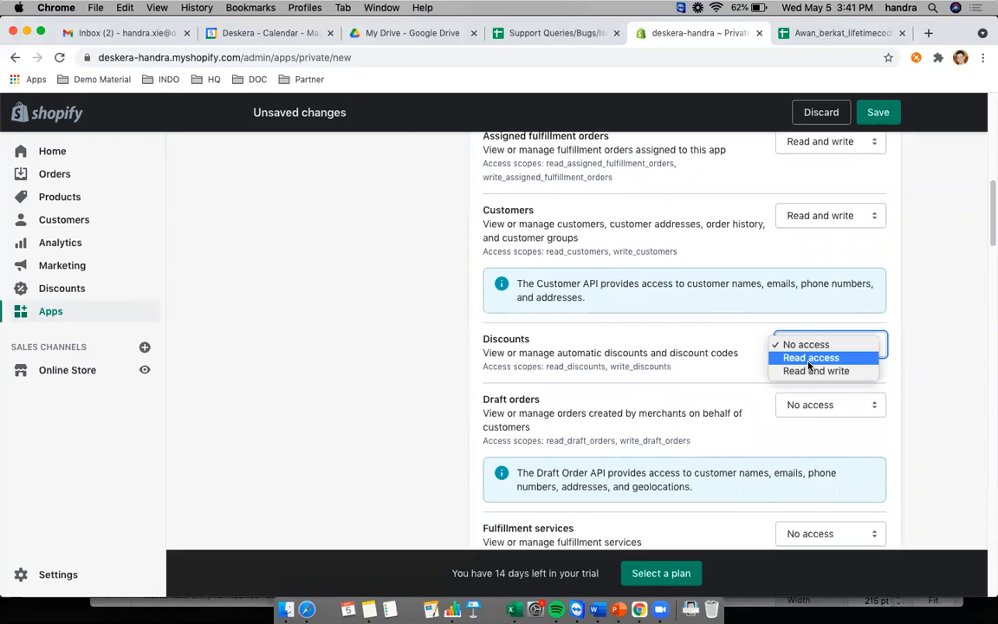
{"action": "left_click", "coordinate": [832, 403]}
{"action": "scroll", "coordinate": [828, 381], "scroll_direction": "down", "scroll_amount": 2}
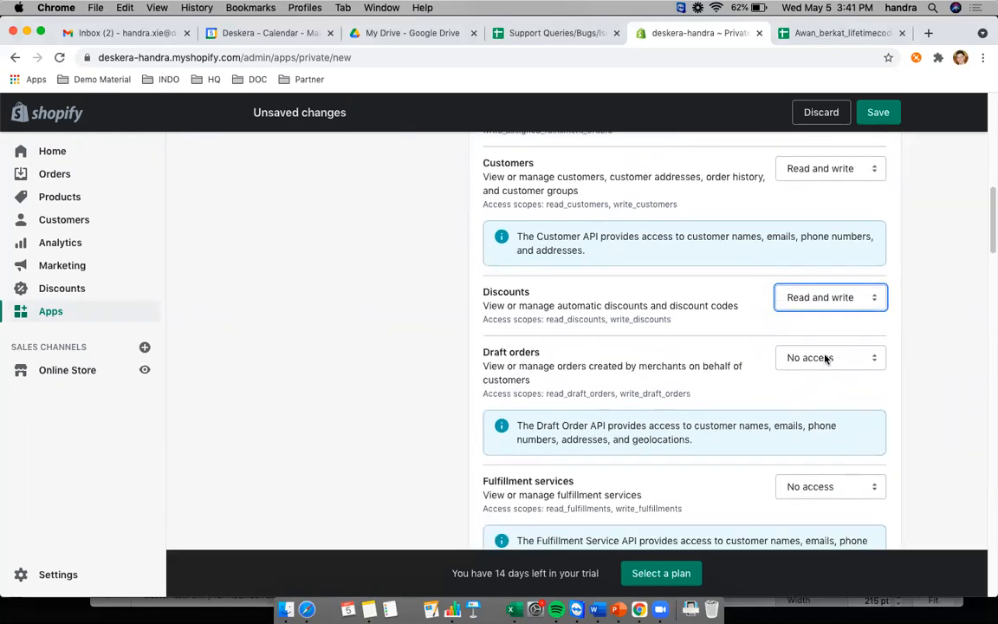
{"action": "left_click", "coordinate": [825, 357]}
{"action": "left_click", "coordinate": [820, 383]}
- Give Fulfillment services, Inventory and Kit Skills Read and write; GDPR data requests and Gift cards Read access
{"action": "scroll", "coordinate": [825, 393], "scroll_direction": "down", "scroll_amount": 3}
{"action": "left_click", "coordinate": [823, 371]}
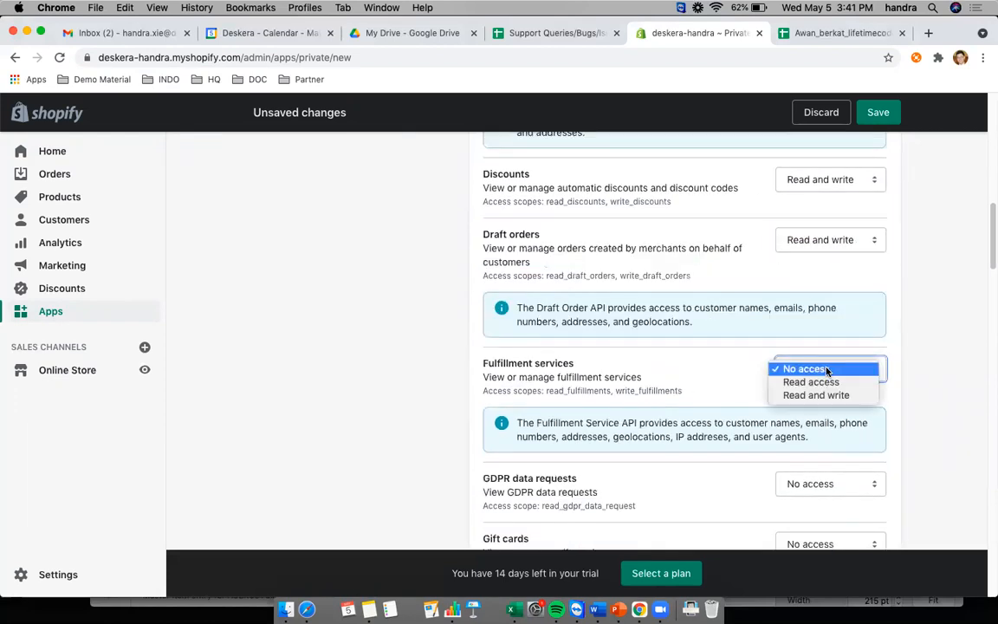
{"action": "left_click", "coordinate": [832, 395]}
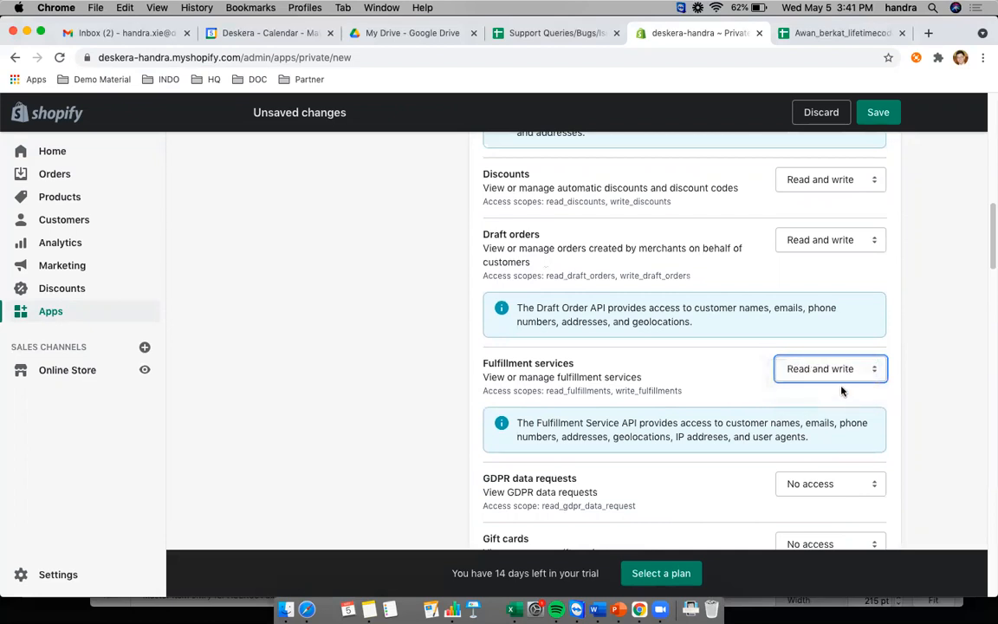
{"action": "scroll", "coordinate": [842, 392], "scroll_direction": "down", "scroll_amount": 3}
{"action": "left_click", "coordinate": [823, 291]}
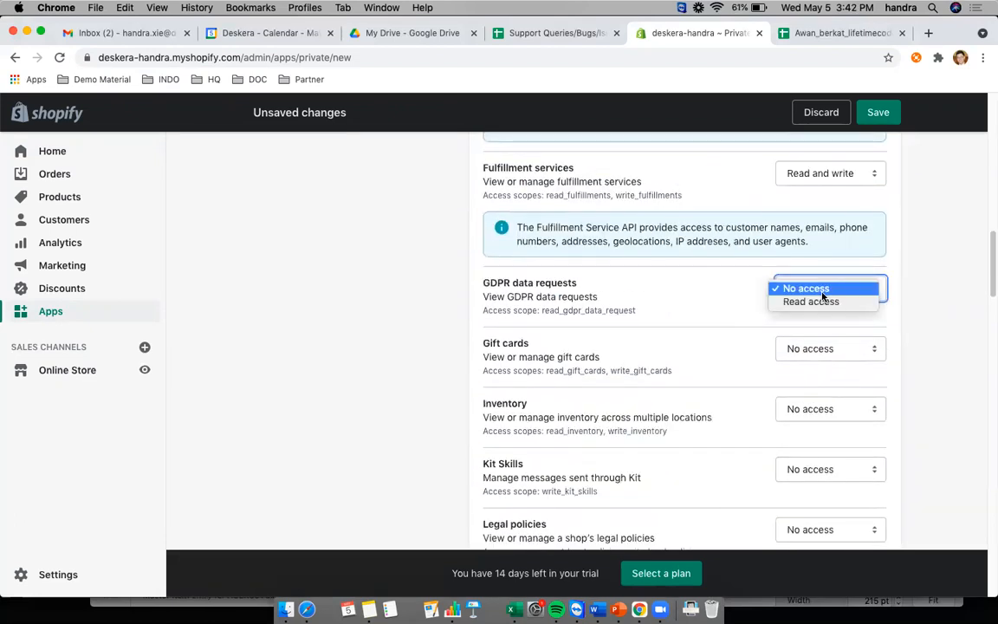
{"action": "left_click", "coordinate": [815, 302]}
{"action": "left_click", "coordinate": [823, 349]}
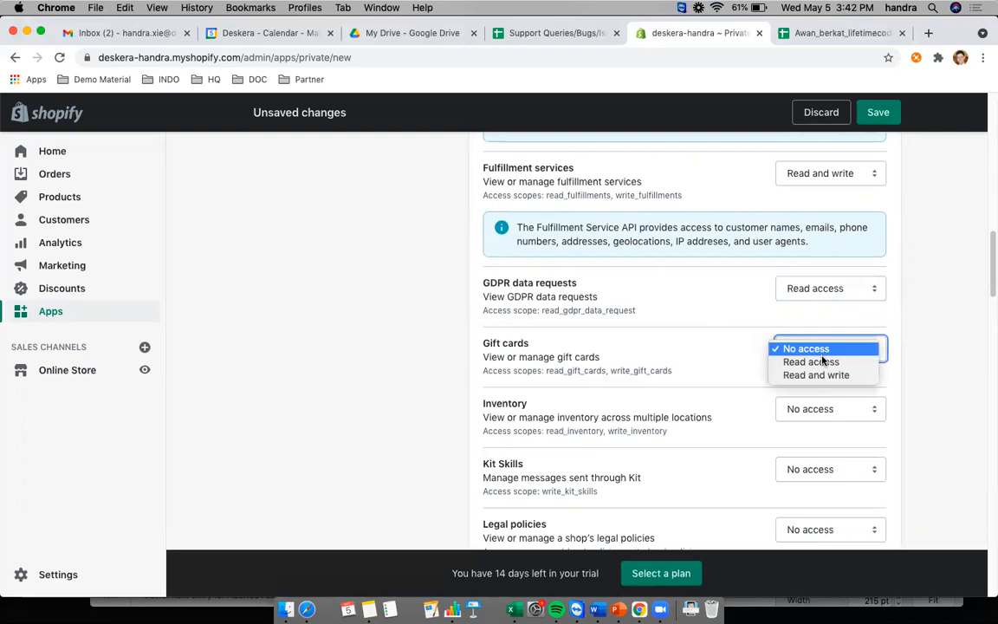
{"action": "left_click", "coordinate": [811, 362]}
{"action": "scroll", "coordinate": [780, 386], "scroll_direction": "down", "scroll_amount": 1}
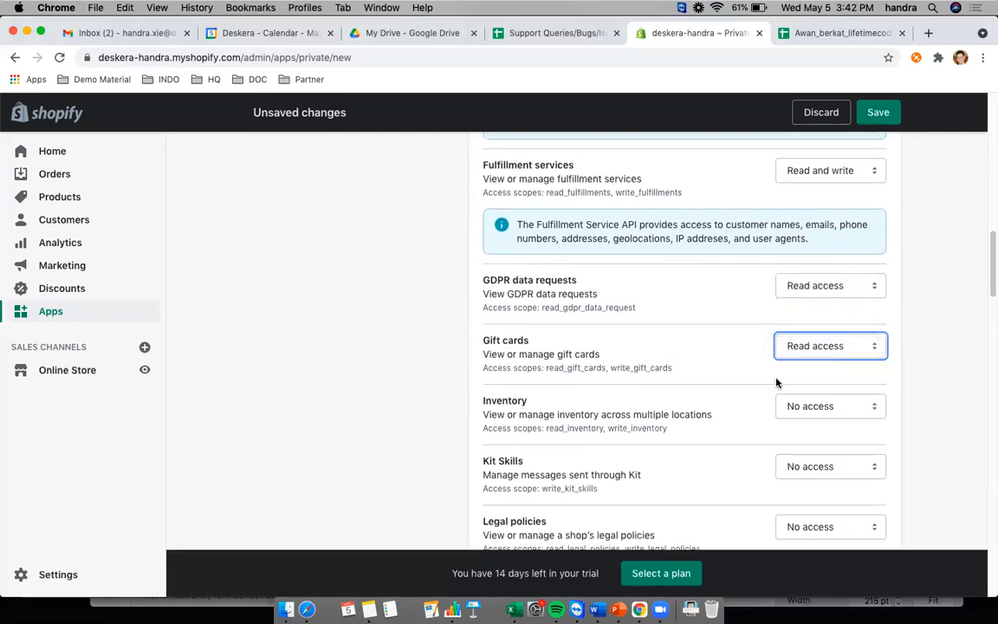
{"action": "left_click", "coordinate": [815, 391]}
{"action": "left_click", "coordinate": [816, 416]}
{"action": "scroll", "coordinate": [756, 412], "scroll_direction": "down", "scroll_amount": 2}
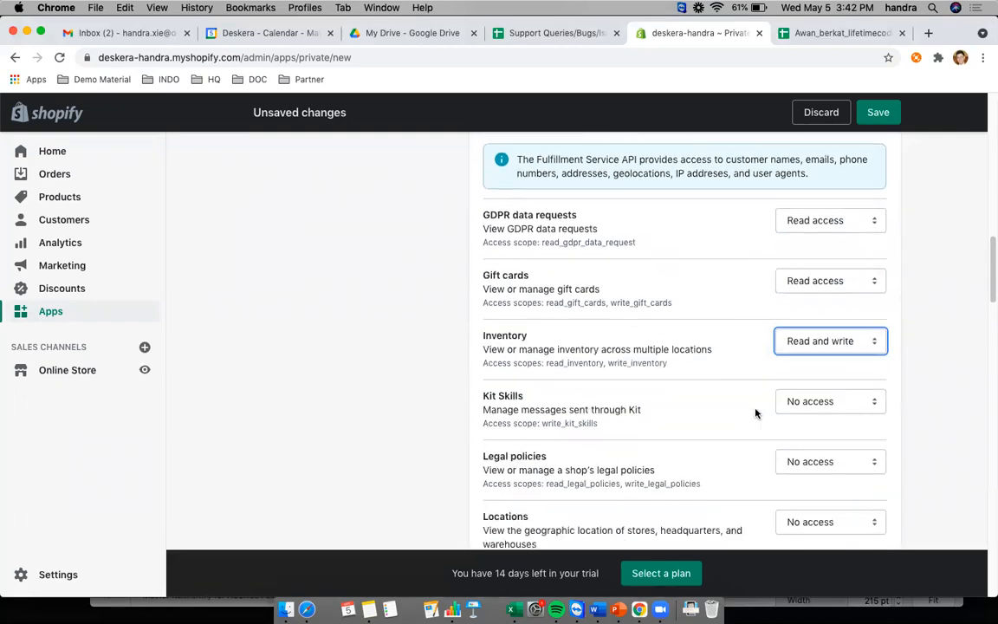
{"action": "left_click", "coordinate": [784, 401]}
{"action": "left_click", "coordinate": [810, 414]}
{"action": "scroll", "coordinate": [750, 431], "scroll_direction": "down", "scroll_amount": 1}
{"action": "scroll", "coordinate": [762, 416], "scroll_direction": "down", "scroll_amount": 5}
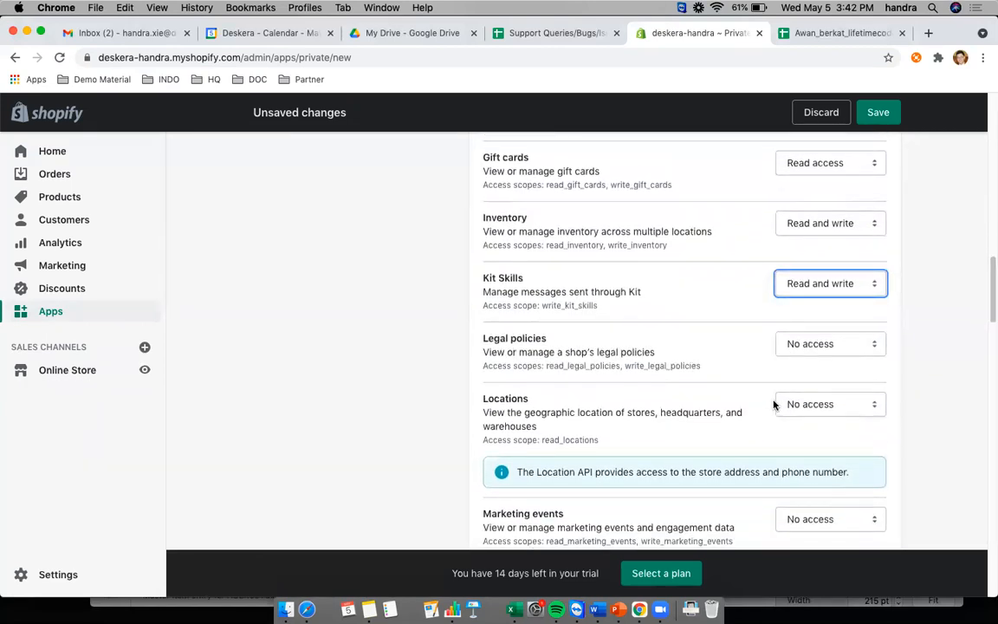
{"action": "scroll", "coordinate": [775, 402], "scroll_direction": "down", "scroll_amount": 8}
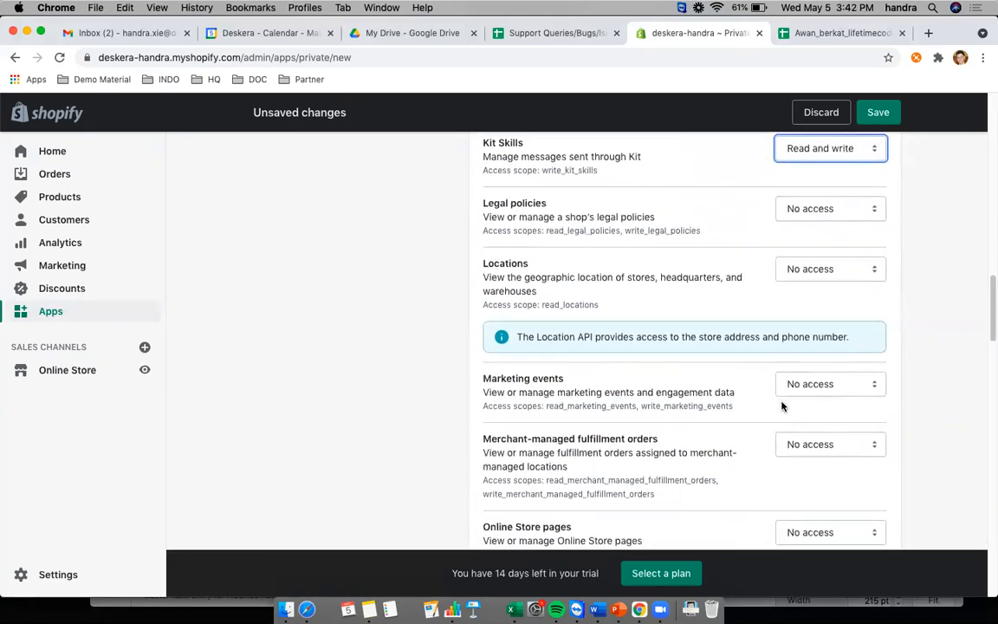
{"action": "scroll", "coordinate": [793, 390], "scroll_direction": "down", "scroll_amount": 1}
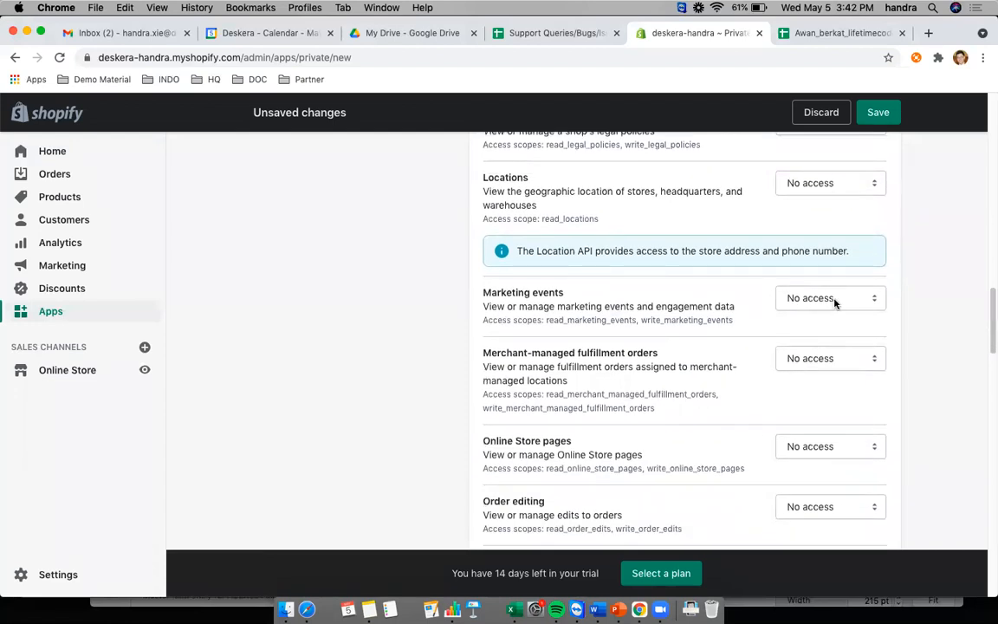
{"action": "scroll", "coordinate": [834, 294], "scroll_direction": "down", "scroll_amount": 3}
{"action": "scroll", "coordinate": [836, 260], "scroll_direction": "down", "scroll_amount": 1}
{"action": "scroll", "coordinate": [646, 295], "scroll_direction": "down", "scroll_amount": 3}
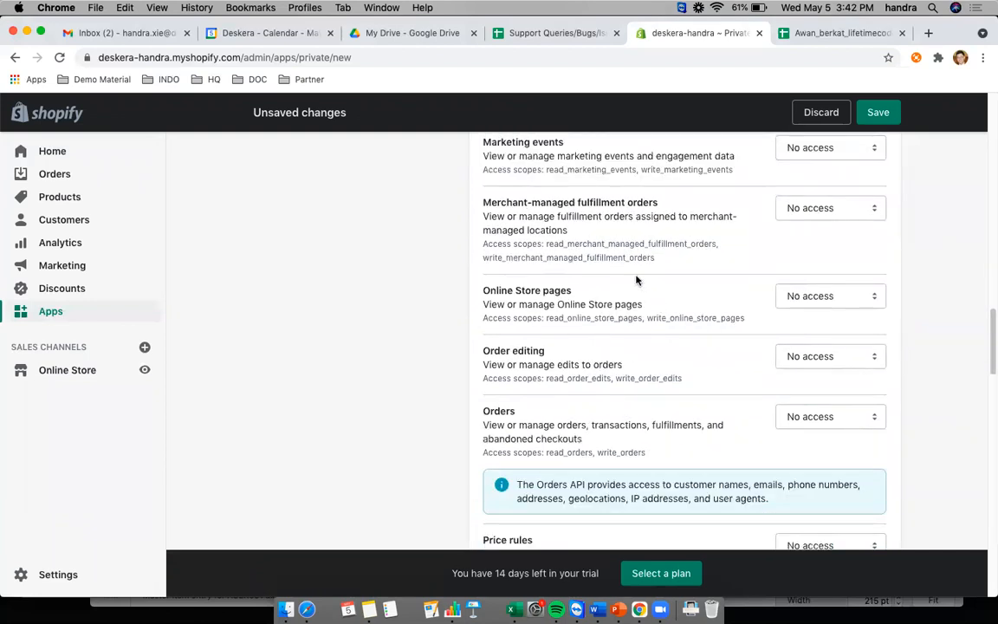
- Give Merchant-managed fulfillment orders, Order editing and Orders read and write access
{"action": "left_click", "coordinate": [851, 213]}
{"action": "left_click", "coordinate": [832, 232]}
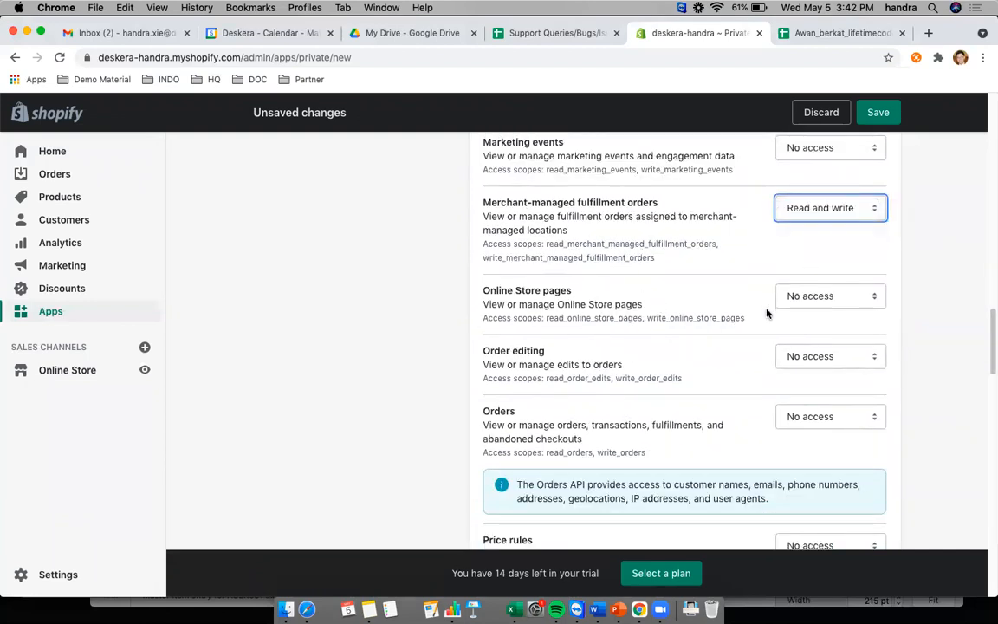
{"action": "scroll", "coordinate": [746, 295], "scroll_direction": "down", "scroll_amount": 1}
{"action": "scroll", "coordinate": [676, 272], "scroll_direction": "down", "scroll_amount": 1}
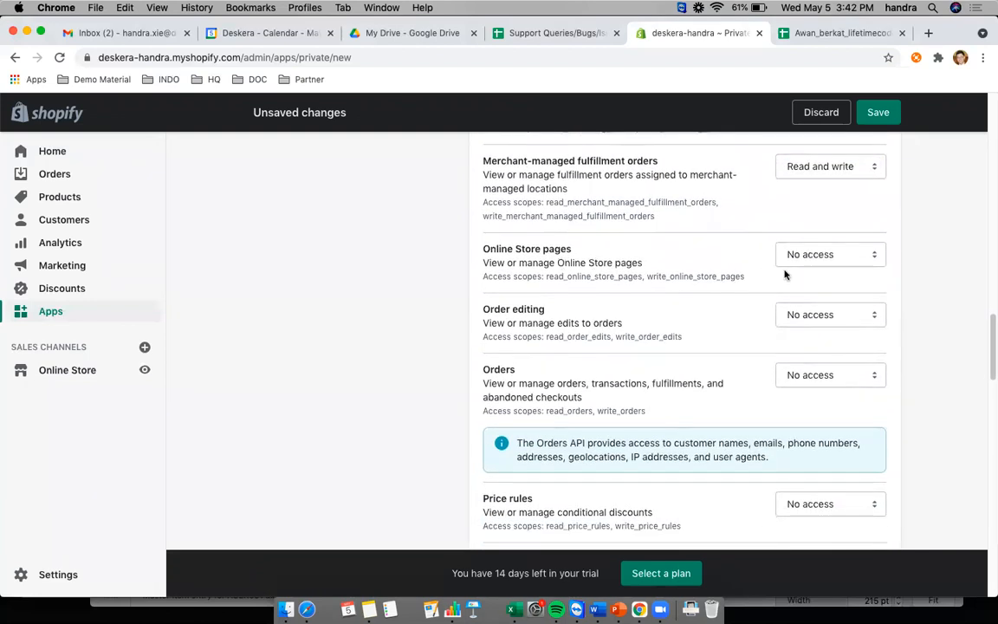
{"action": "scroll", "coordinate": [785, 275], "scroll_direction": "down", "scroll_amount": 2}
{"action": "left_click", "coordinate": [818, 295]}
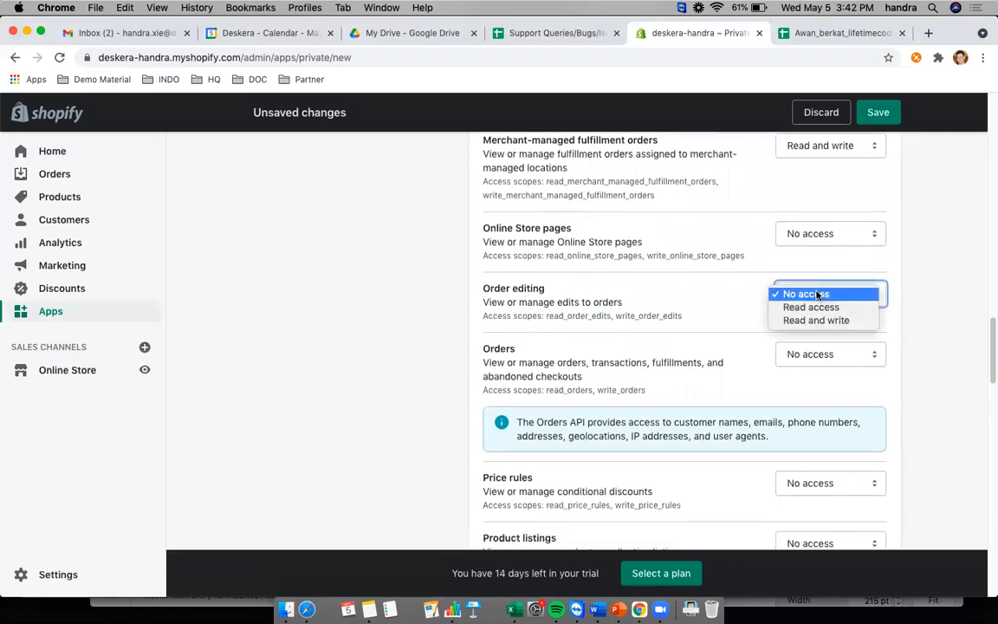
{"action": "left_click", "coordinate": [815, 320]}
{"action": "left_click", "coordinate": [810, 355]}
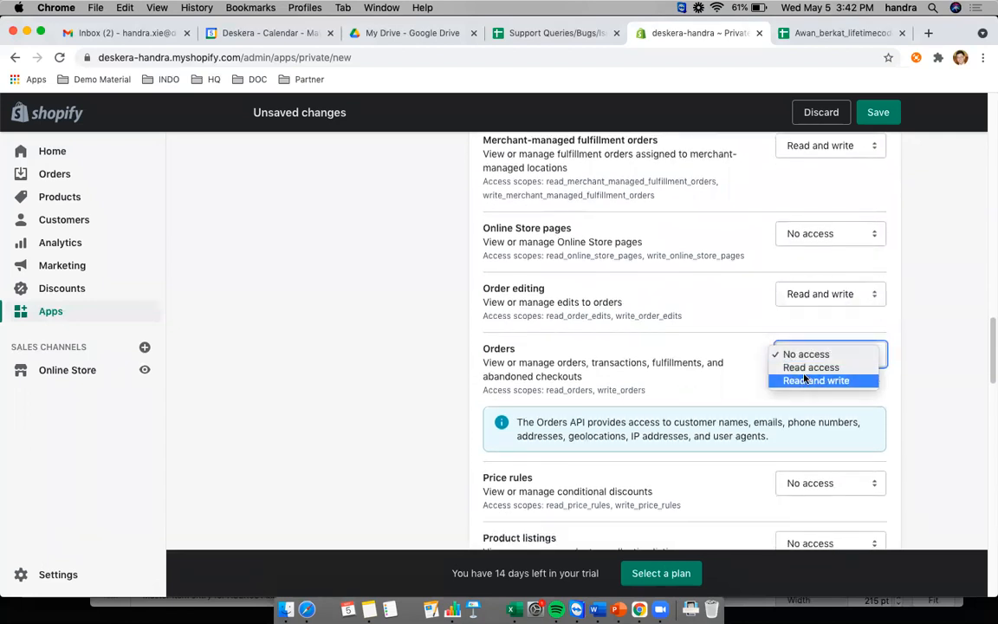
{"action": "left_click", "coordinate": [806, 381]}
{"action": "scroll", "coordinate": [768, 345], "scroll_direction": "down", "scroll_amount": 5}
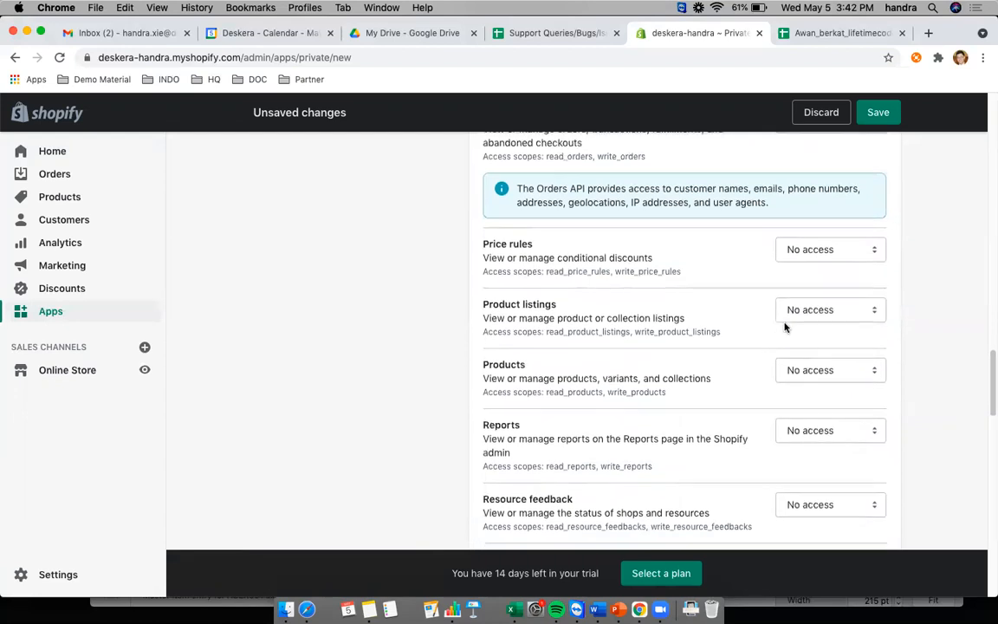
- Give Price rules, Product listings, Products and Reports read and write access
{"action": "left_click", "coordinate": [815, 249]}
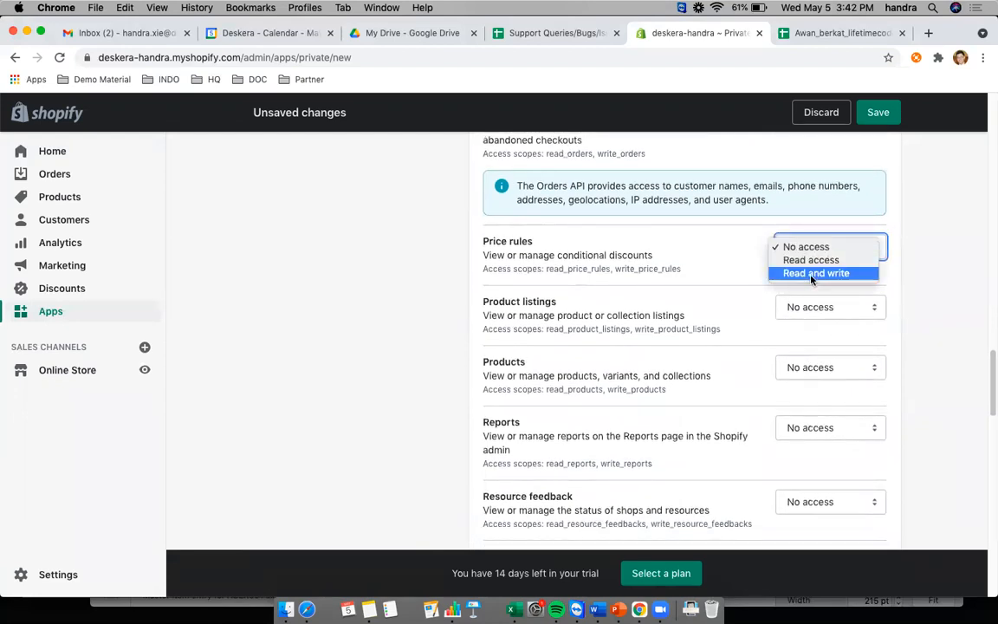
{"action": "left_click", "coordinate": [812, 276]}
{"action": "left_click", "coordinate": [787, 308]}
{"action": "left_click", "coordinate": [791, 333]}
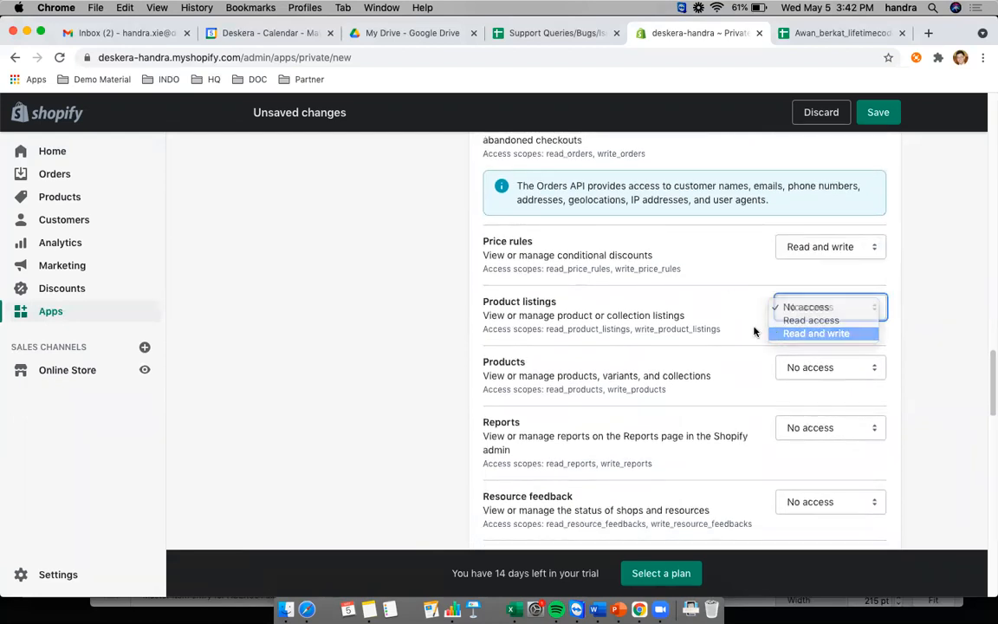
{"action": "scroll", "coordinate": [771, 334], "scroll_direction": "down", "scroll_amount": 1}
{"action": "left_click", "coordinate": [811, 346]}
{"action": "left_click", "coordinate": [718, 388]}
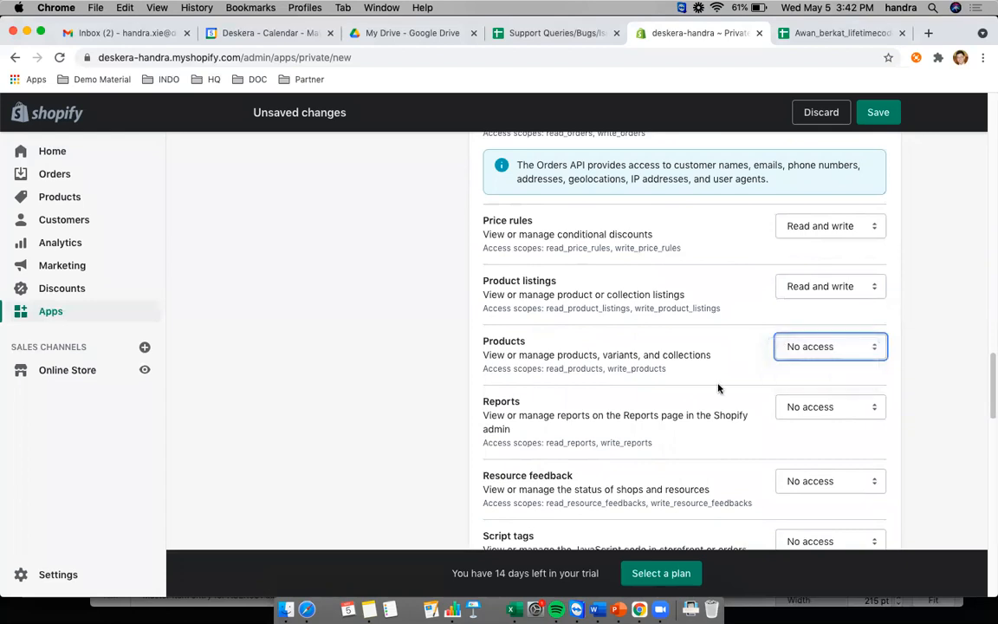
{"action": "scroll", "coordinate": [737, 389], "scroll_direction": "down", "scroll_amount": 2}
{"action": "left_click", "coordinate": [793, 334]}
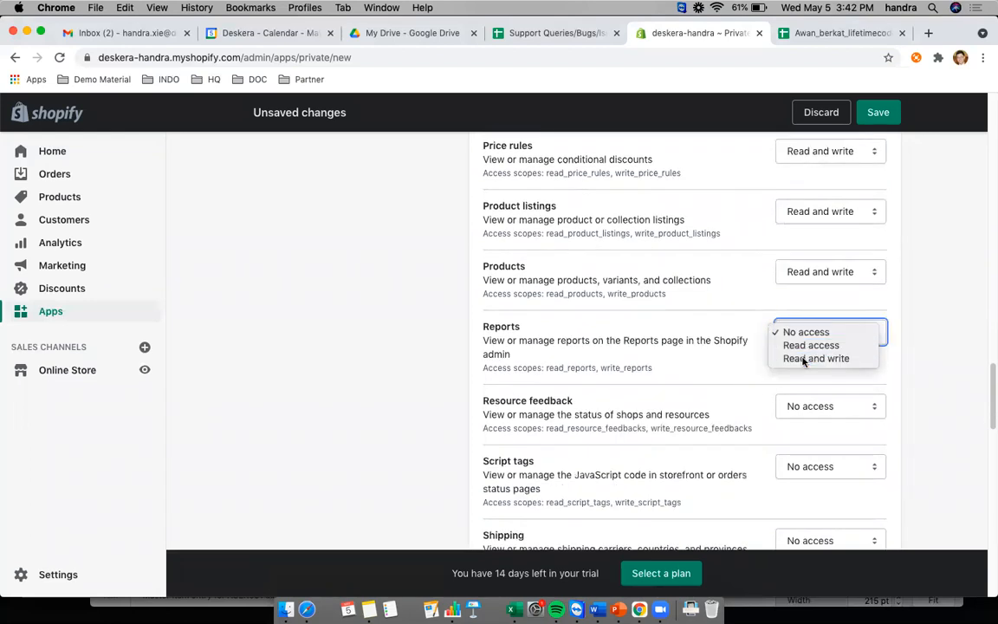
{"action": "left_click", "coordinate": [802, 356]}
- Give Shipping and Shop locale read and write access
{"action": "scroll", "coordinate": [773, 364], "scroll_direction": "down", "scroll_amount": 1}
{"action": "scroll", "coordinate": [780, 360], "scroll_direction": "down", "scroll_amount": 1}
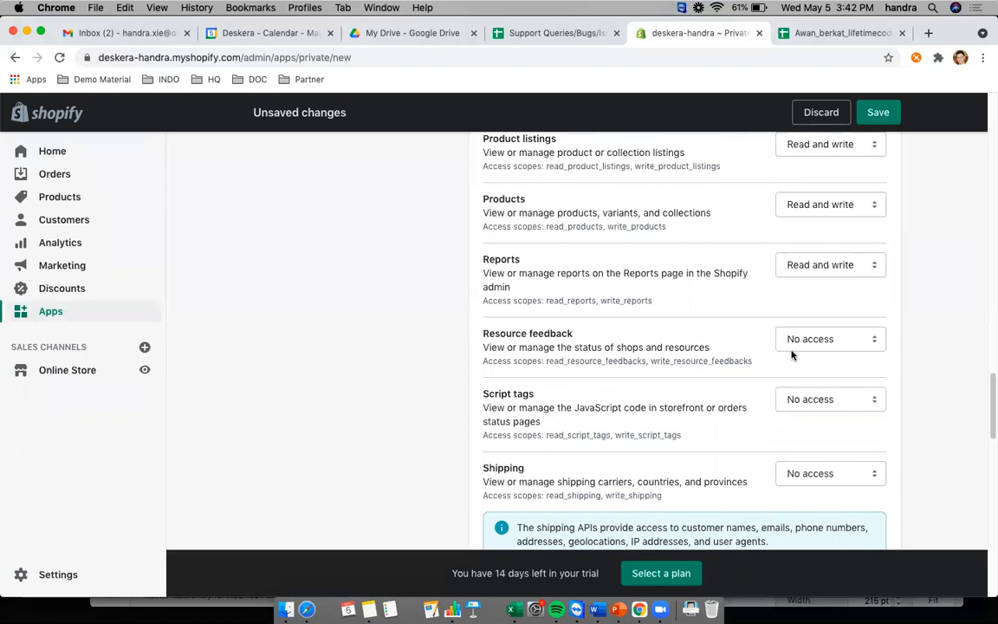
{"action": "scroll", "coordinate": [762, 353], "scroll_direction": "down", "scroll_amount": 1}
{"action": "scroll", "coordinate": [754, 360], "scroll_direction": "down", "scroll_amount": 1}
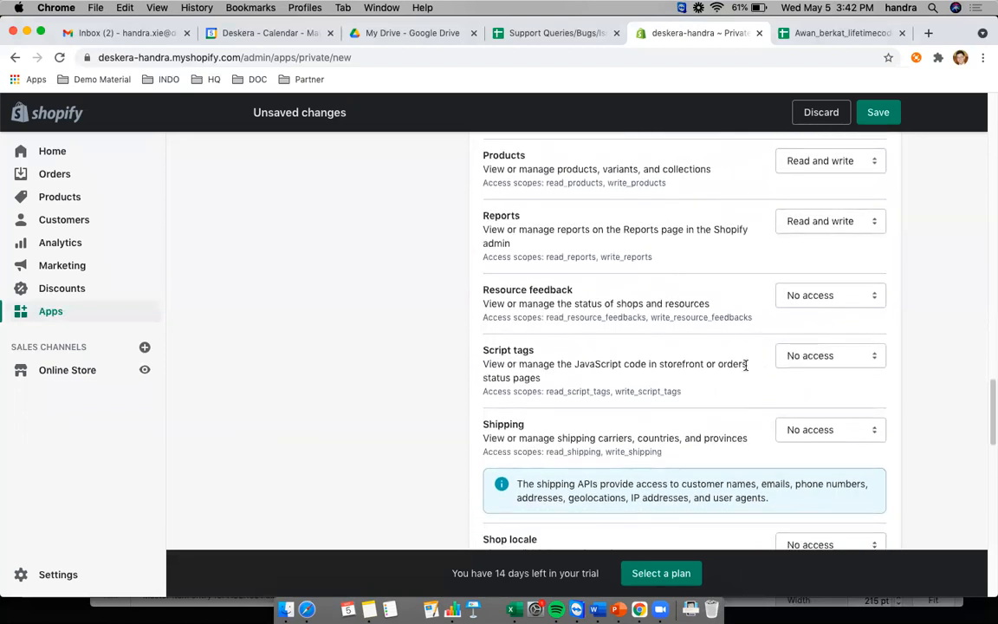
{"action": "scroll", "coordinate": [751, 375], "scroll_direction": "down", "scroll_amount": 1}
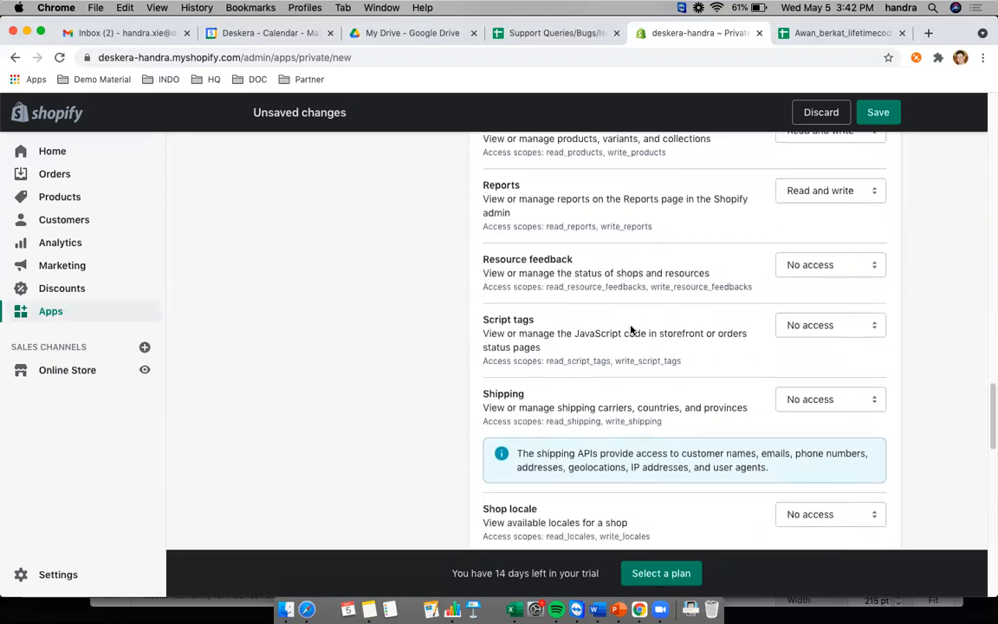
{"action": "scroll", "coordinate": [735, 380], "scroll_direction": "down", "scroll_amount": 2}
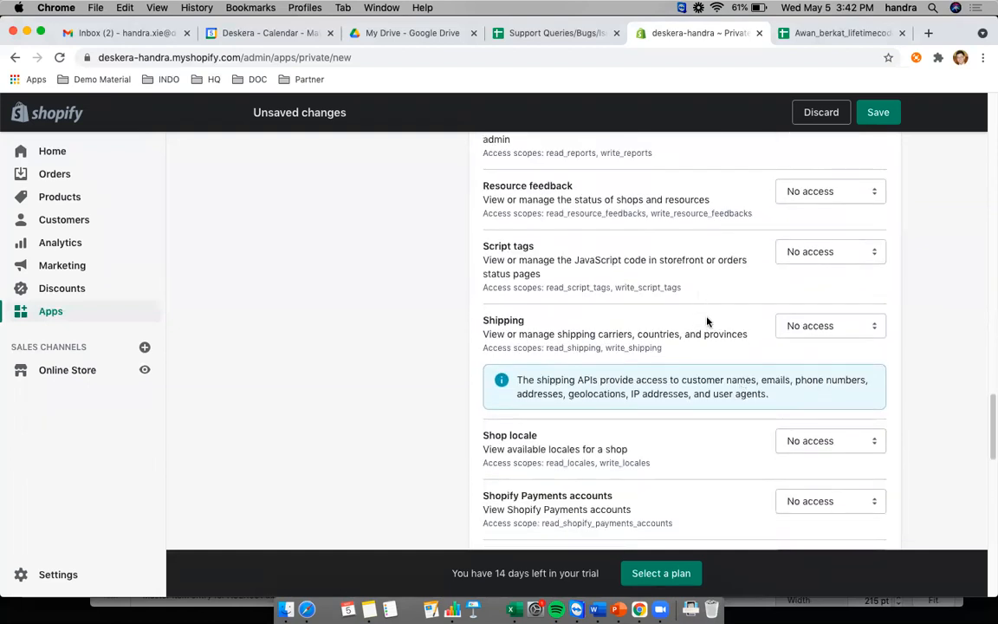
{"action": "scroll", "coordinate": [705, 321], "scroll_direction": "down", "scroll_amount": 1}
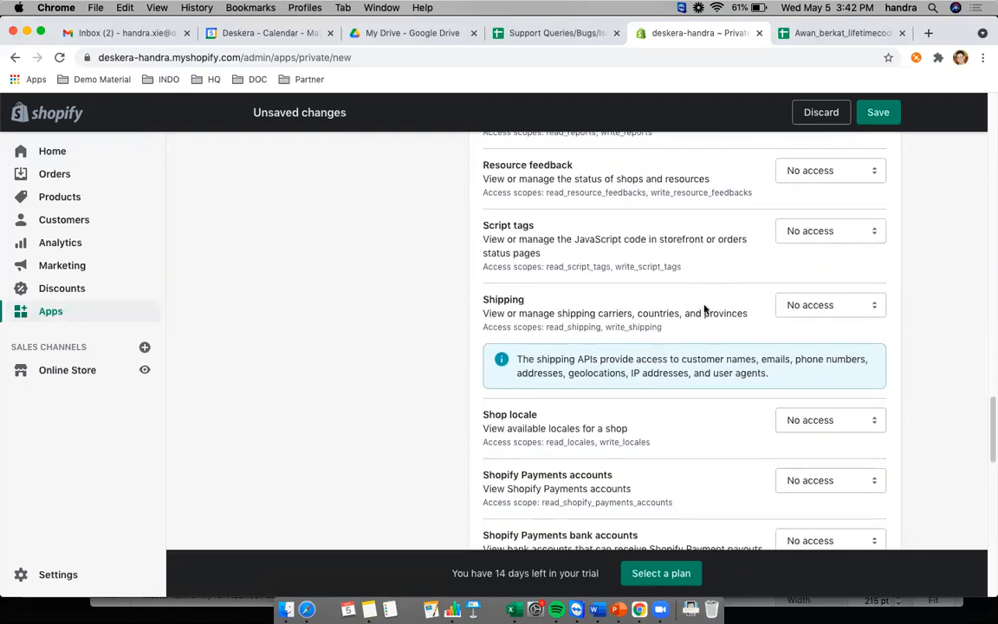
{"action": "left_click", "coordinate": [807, 317]}
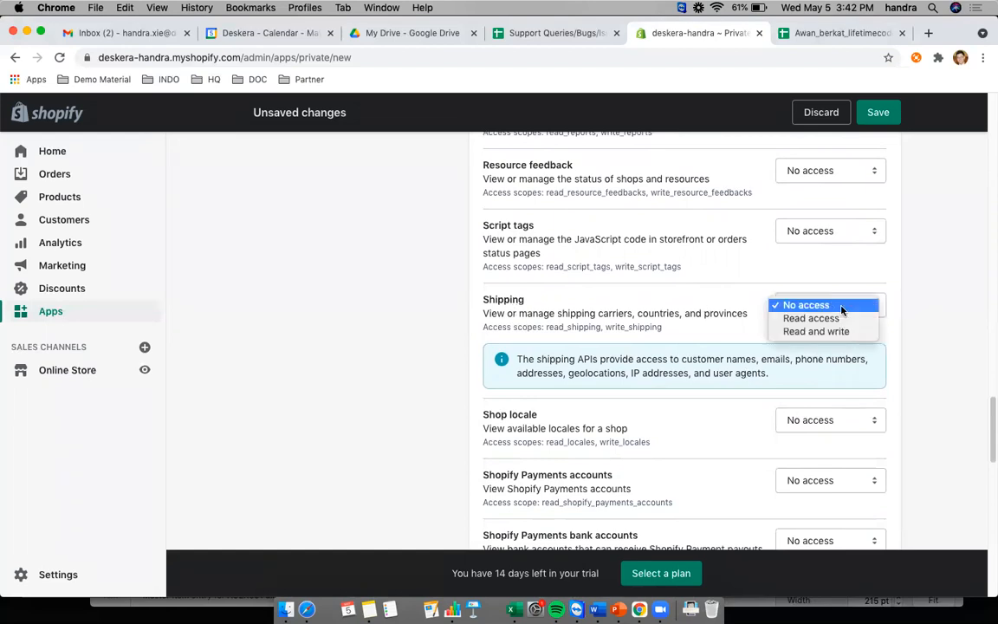
{"action": "left_click", "coordinate": [828, 332]}
{"action": "scroll", "coordinate": [767, 379], "scroll_direction": "down", "scroll_amount": 3}
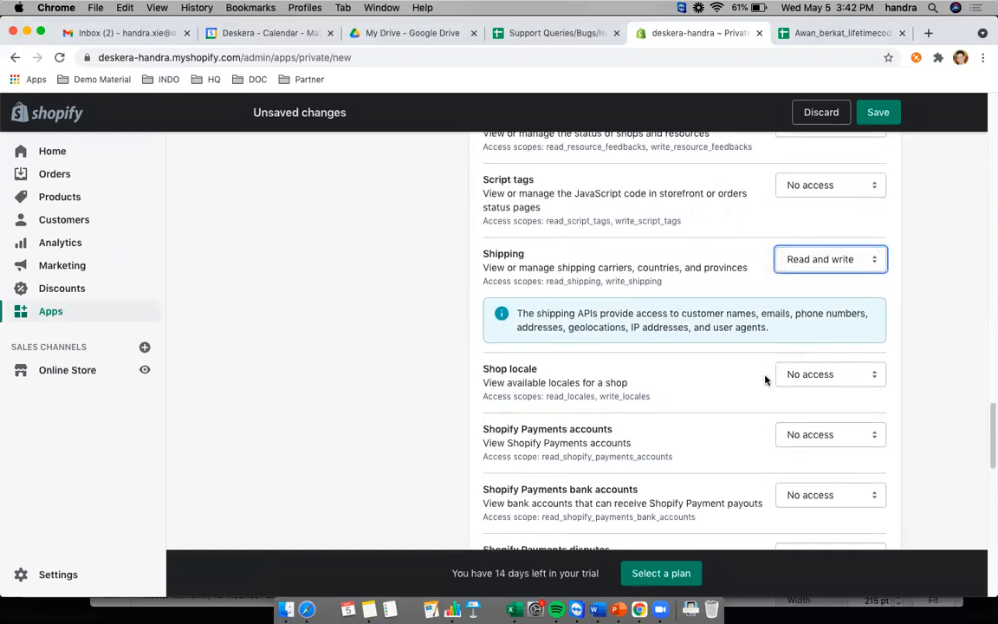
{"action": "scroll", "coordinate": [711, 331], "scroll_direction": "down", "scroll_amount": 3}
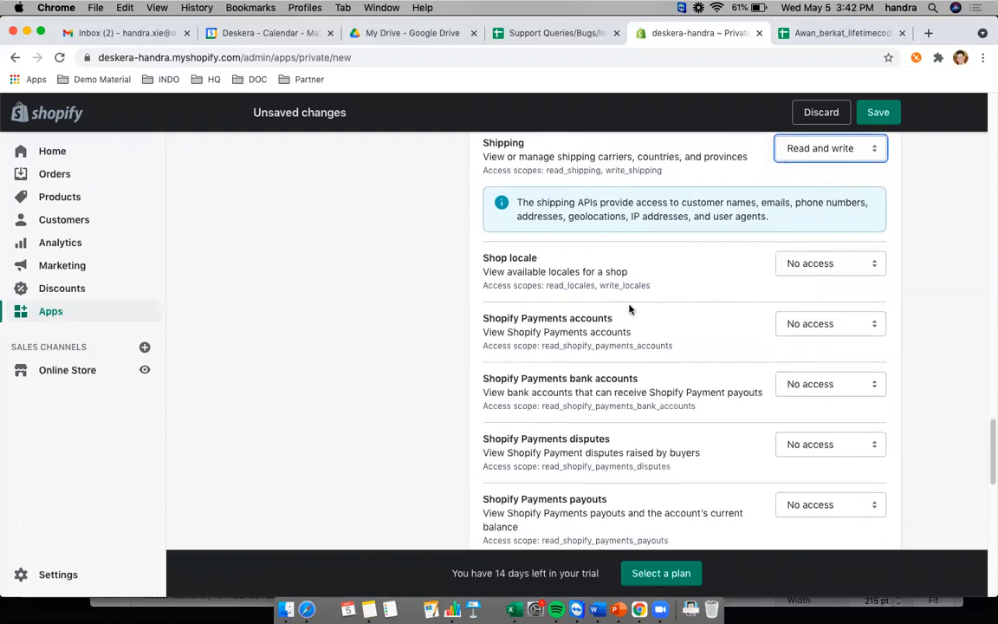
{"action": "scroll", "coordinate": [684, 317], "scroll_direction": "down", "scroll_amount": 1}
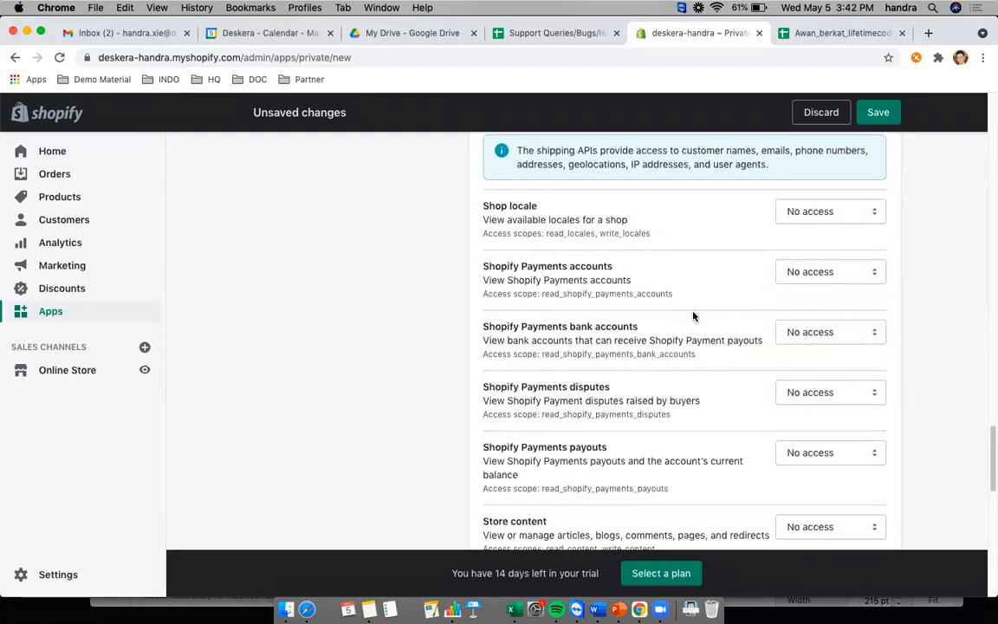
{"action": "left_click", "coordinate": [805, 213]}
{"action": "left_click", "coordinate": [843, 236]}
- Give Shopify Payments accounts, bank accounts, disputes and payouts read access
{"action": "left_click", "coordinate": [813, 271]}
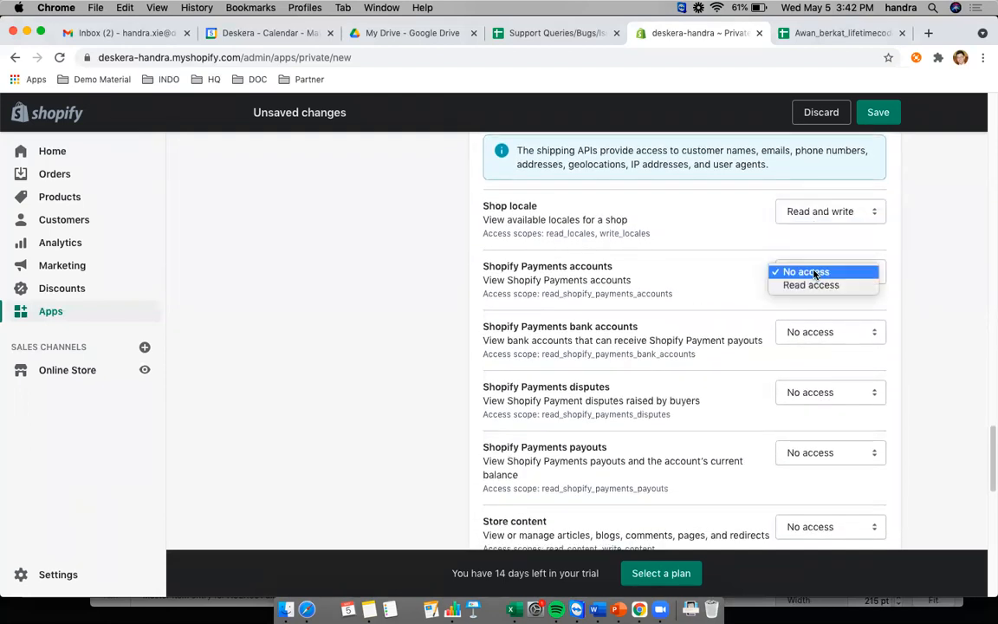
{"action": "left_click", "coordinate": [814, 288]}
{"action": "left_click", "coordinate": [808, 332]}
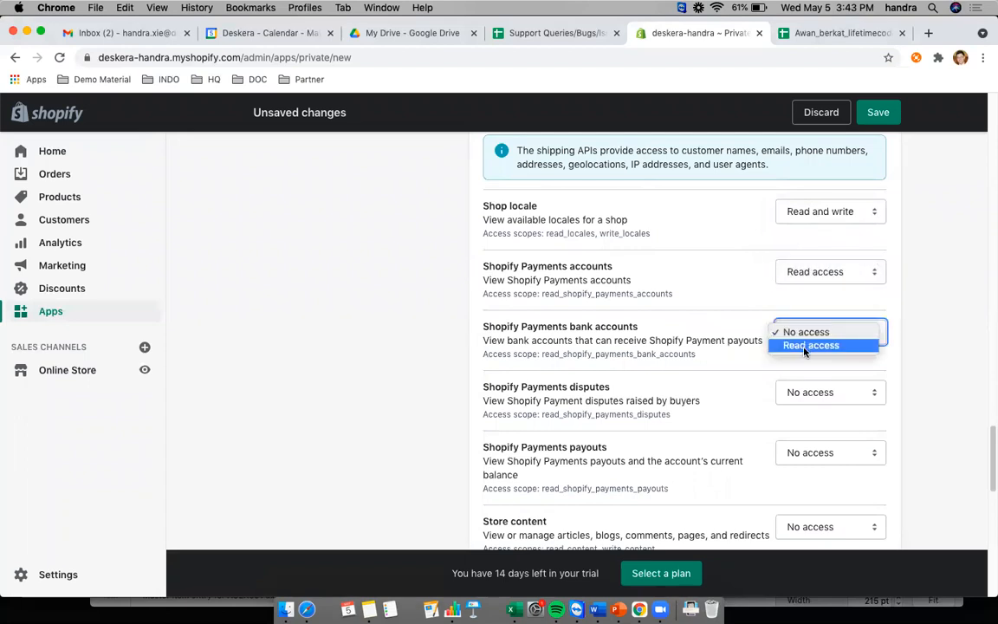
{"action": "left_click", "coordinate": [806, 345]}
{"action": "left_click", "coordinate": [807, 394]}
{"action": "left_click", "coordinate": [815, 406]}
{"action": "left_click", "coordinate": [823, 452]}
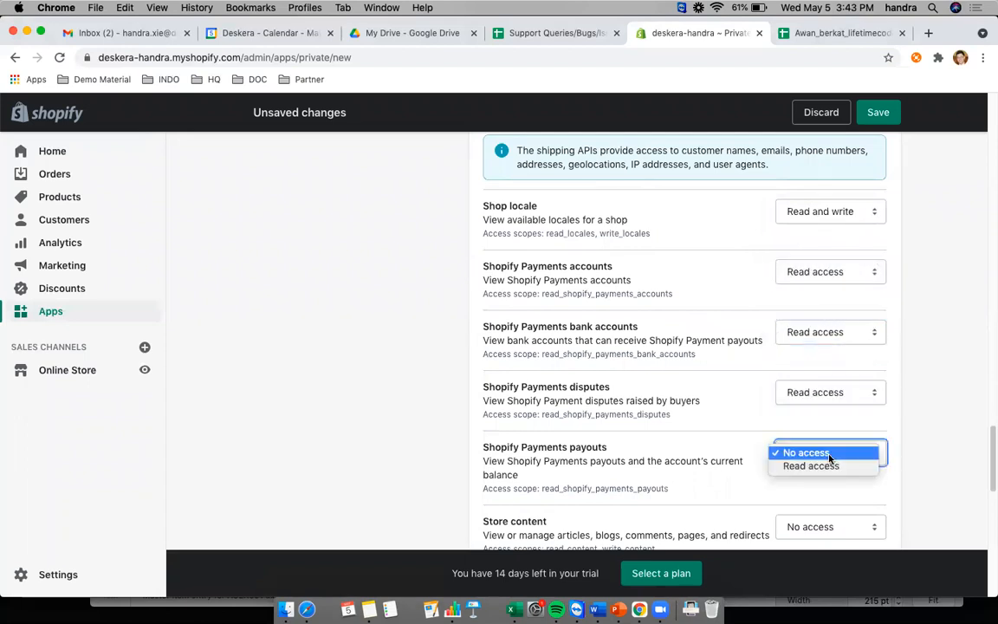
{"action": "left_click", "coordinate": [828, 468]}
- Give Store content and third-party fulfillment orders read and write access, leaving Translations at no access
{"action": "scroll", "coordinate": [751, 414], "scroll_direction": "down", "scroll_amount": 3}
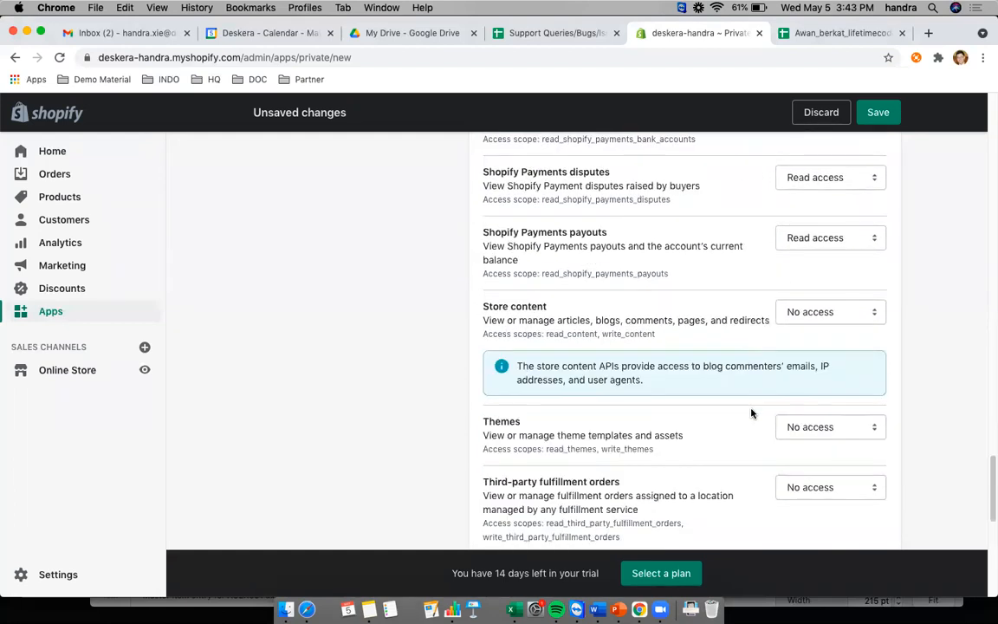
{"action": "left_click", "coordinate": [828, 307]}
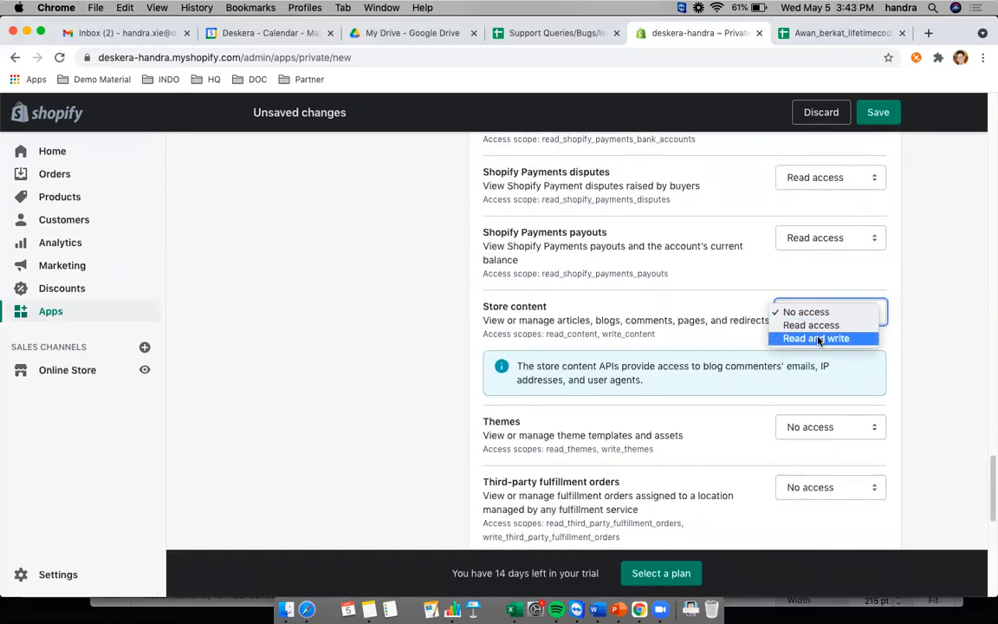
{"action": "left_click", "coordinate": [814, 338]}
{"action": "scroll", "coordinate": [754, 339], "scroll_direction": "down", "scroll_amount": 2}
{"action": "scroll", "coordinate": [754, 338], "scroll_direction": "down", "scroll_amount": 4}
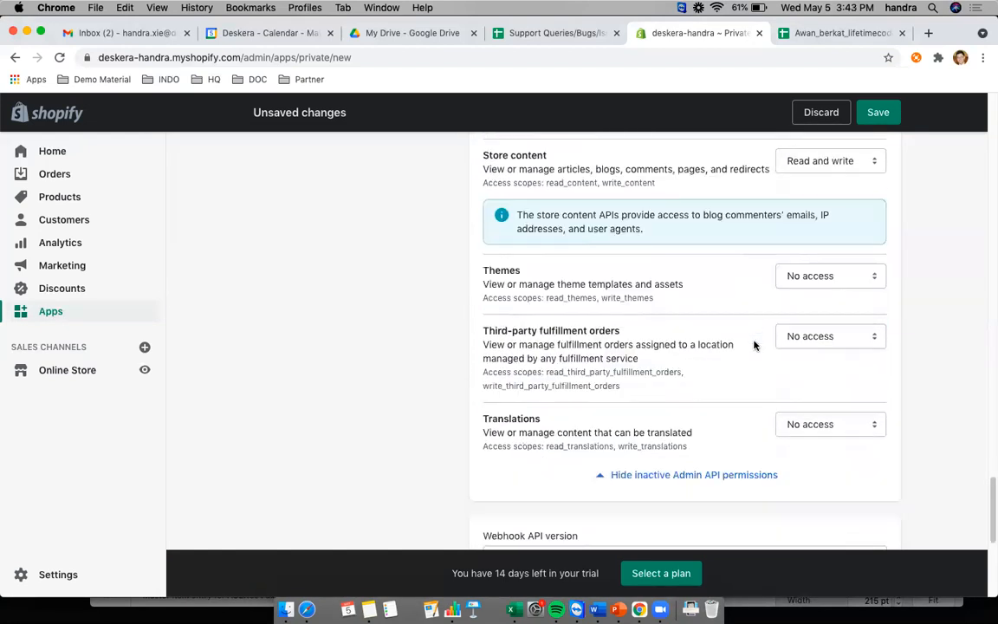
{"action": "scroll", "coordinate": [711, 330], "scroll_direction": "down", "scroll_amount": 3}
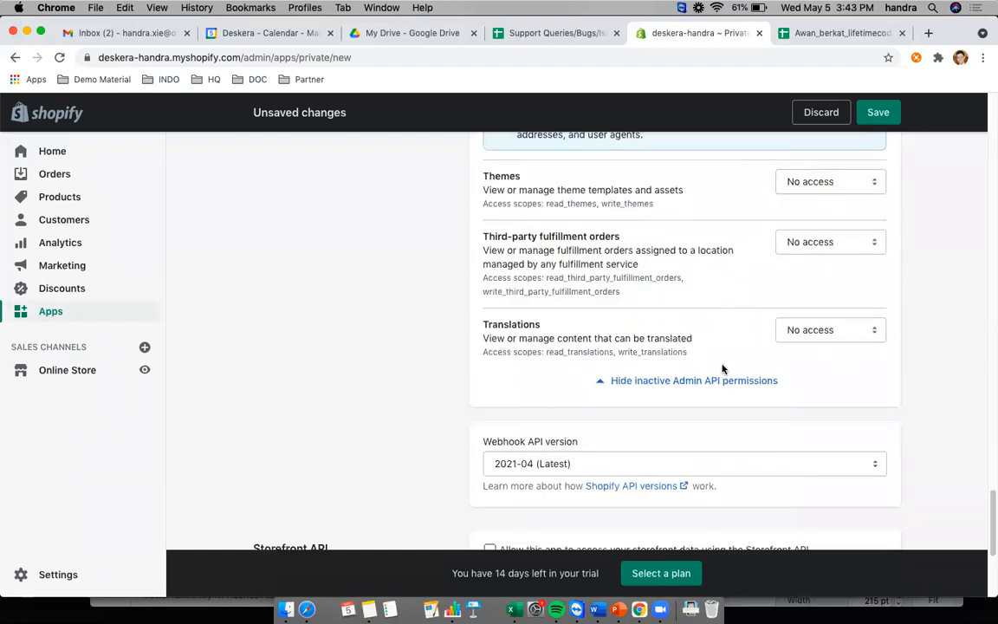
{"action": "left_click", "coordinate": [809, 251]}
{"action": "left_click", "coordinate": [814, 268]}
{"action": "scroll", "coordinate": [713, 290], "scroll_direction": "down", "scroll_amount": 4}
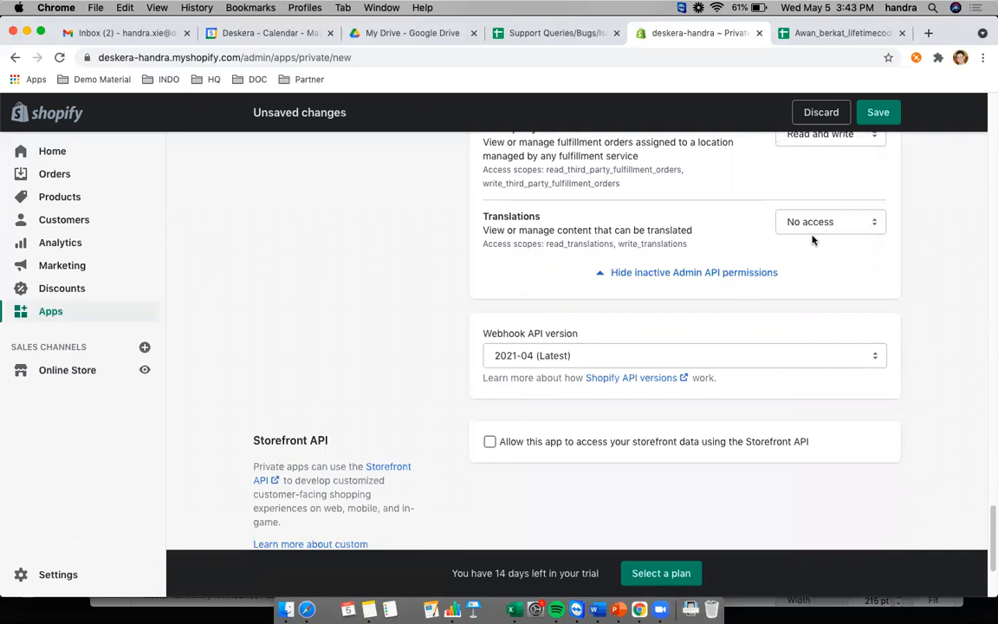
{"action": "left_click", "coordinate": [827, 227]}
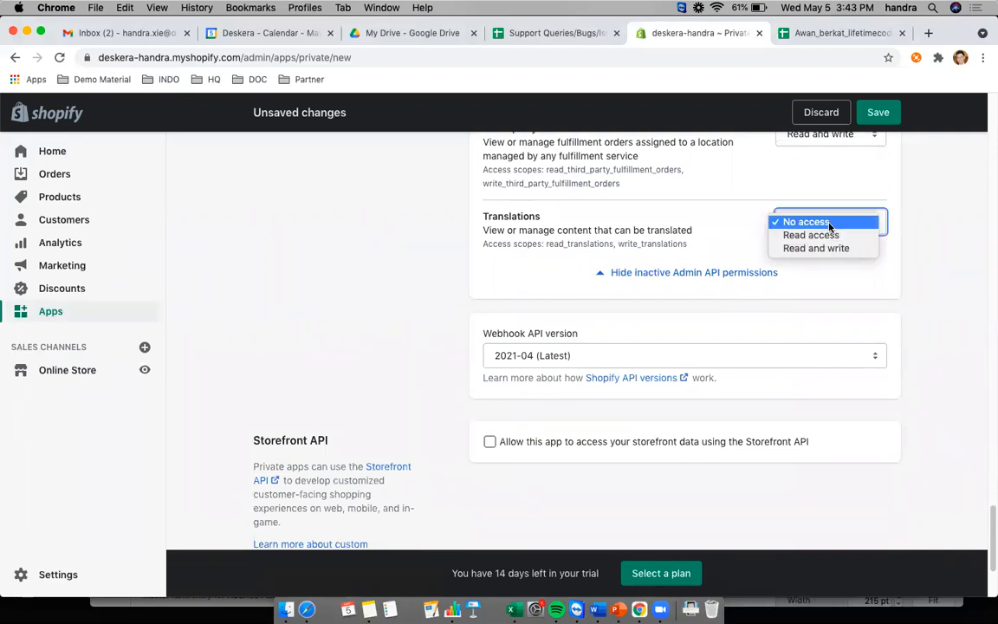
{"action": "left_click", "coordinate": [725, 227]}
{"action": "scroll", "coordinate": [751, 382], "scroll_direction": "down", "scroll_amount": 2}
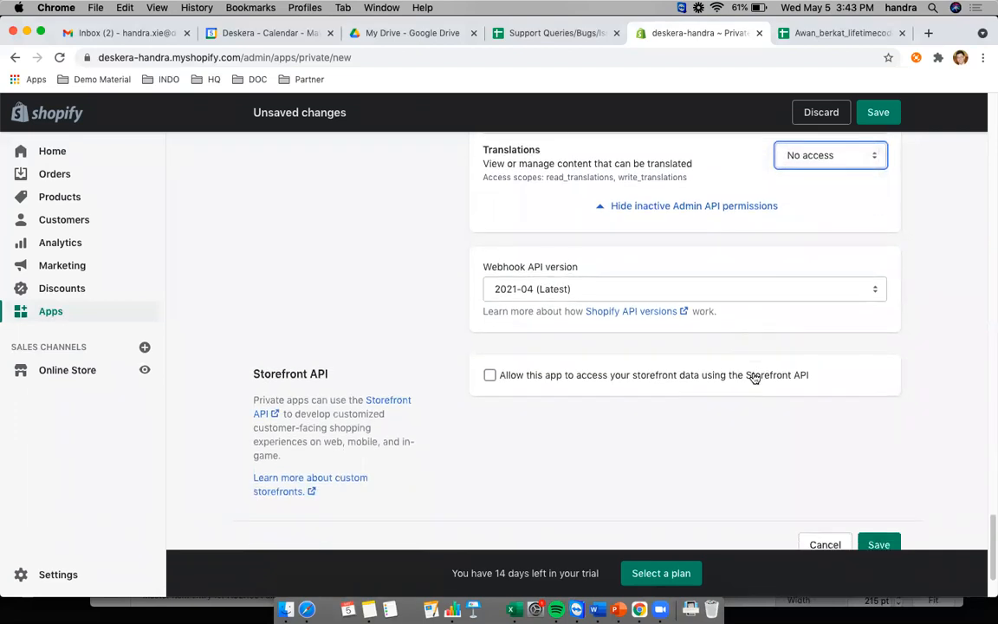
{"action": "scroll", "coordinate": [828, 449], "scroll_direction": "down", "scroll_amount": 3}
- Save the Deskera private app and confirm Create app in the dialog
{"action": "left_click", "coordinate": [880, 444]}
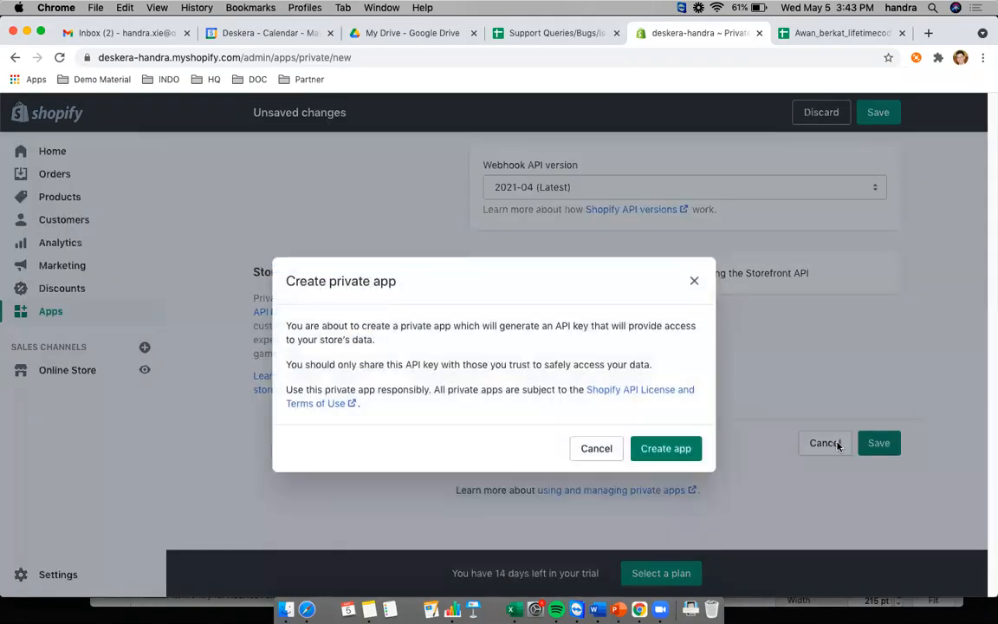
{"action": "left_click", "coordinate": [666, 448]}
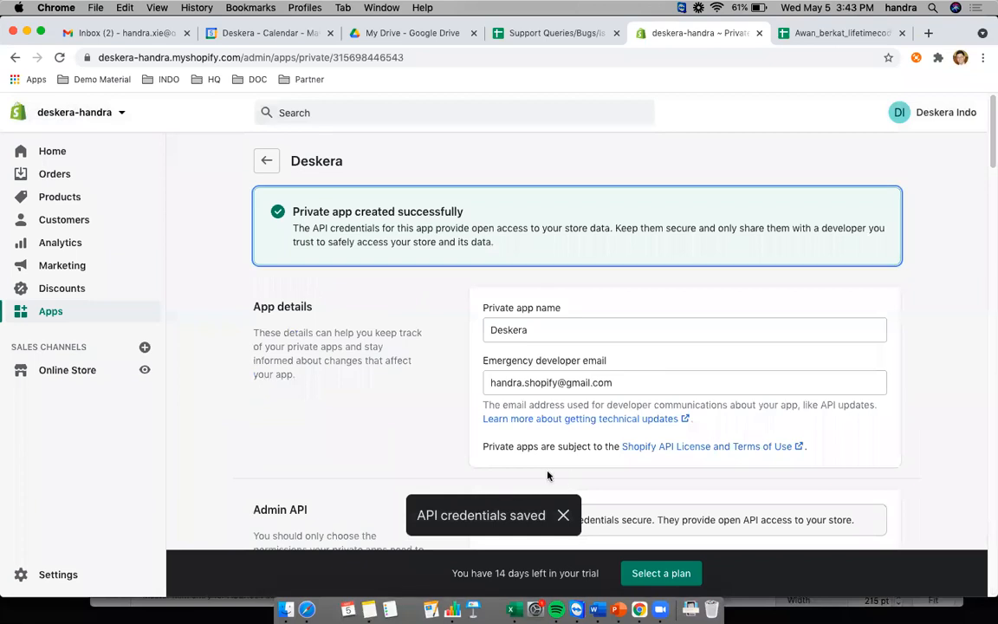
- Reveal the private app's Admin API password and select the full API key for copying
{"action": "scroll", "coordinate": [570, 481], "scroll_direction": "down", "scroll_amount": 5}
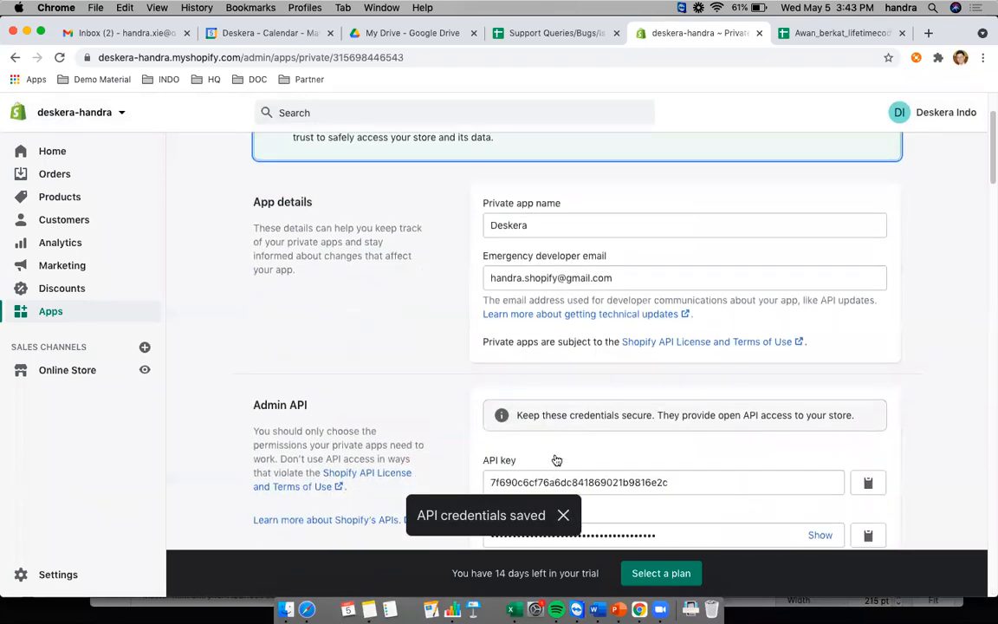
{"action": "scroll", "coordinate": [557, 452], "scroll_direction": "down", "scroll_amount": 3}
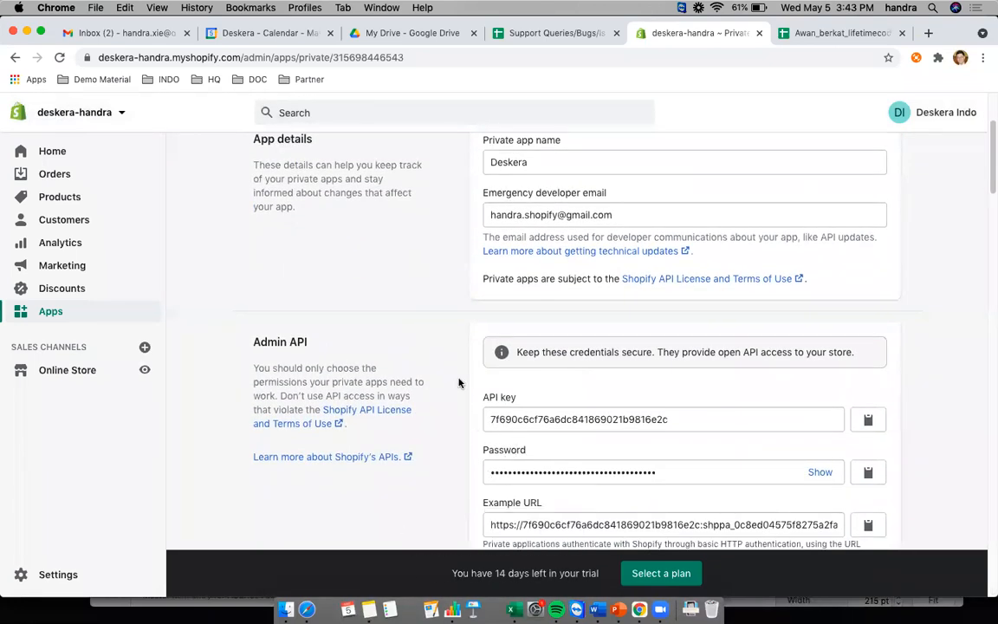
{"action": "scroll", "coordinate": [510, 457], "scroll_direction": "down", "scroll_amount": 3}
{"action": "scroll", "coordinate": [461, 375], "scroll_direction": "up", "scroll_amount": 1}
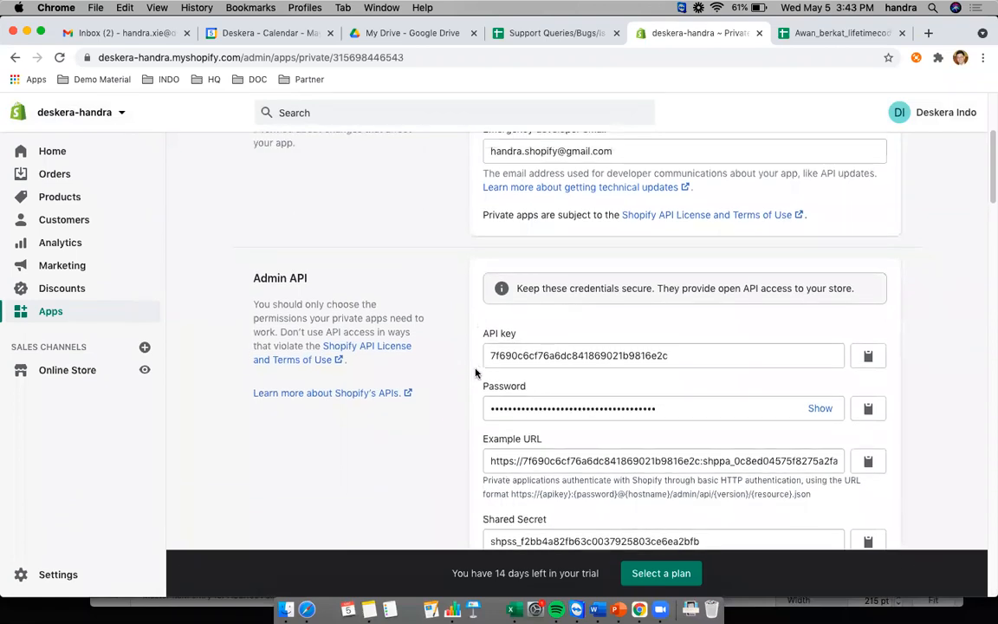
{"action": "scroll", "coordinate": [520, 416], "scroll_direction": "down", "scroll_amount": 3}
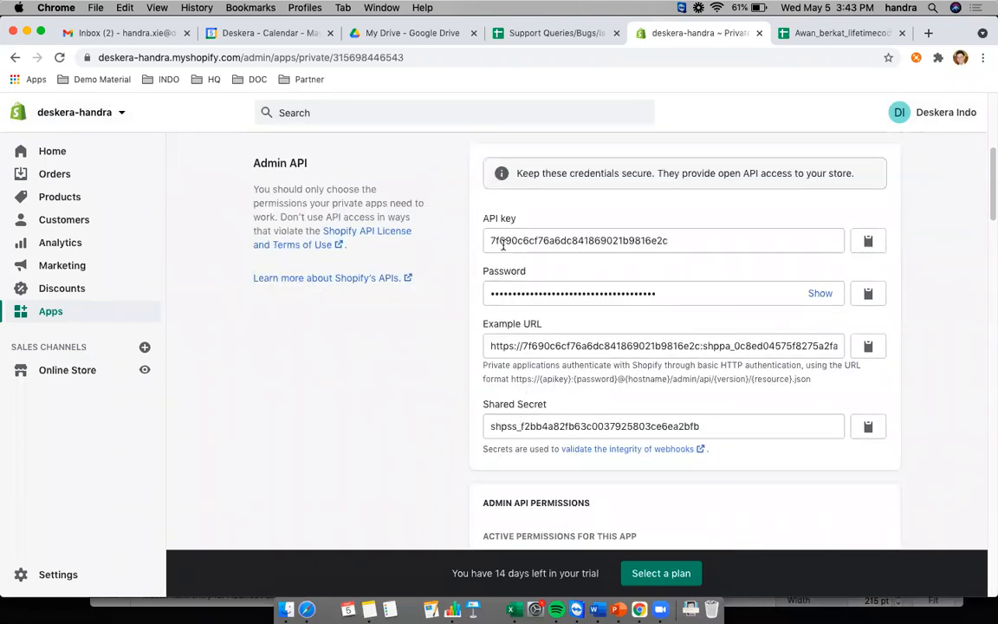
{"action": "left_click", "coordinate": [821, 295]}
{"action": "scroll", "coordinate": [602, 403], "scroll_direction": "down", "scroll_amount": 1}
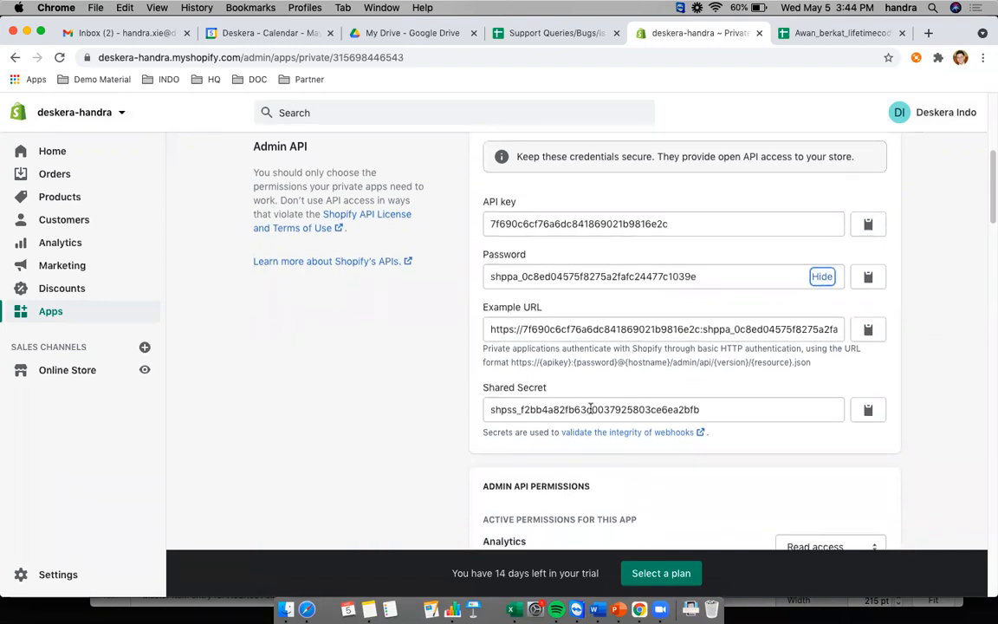
{"action": "left_click", "coordinate": [684, 223]}
{"action": "key", "text": "super+a"}
{"action": "key", "text": "super+c"}
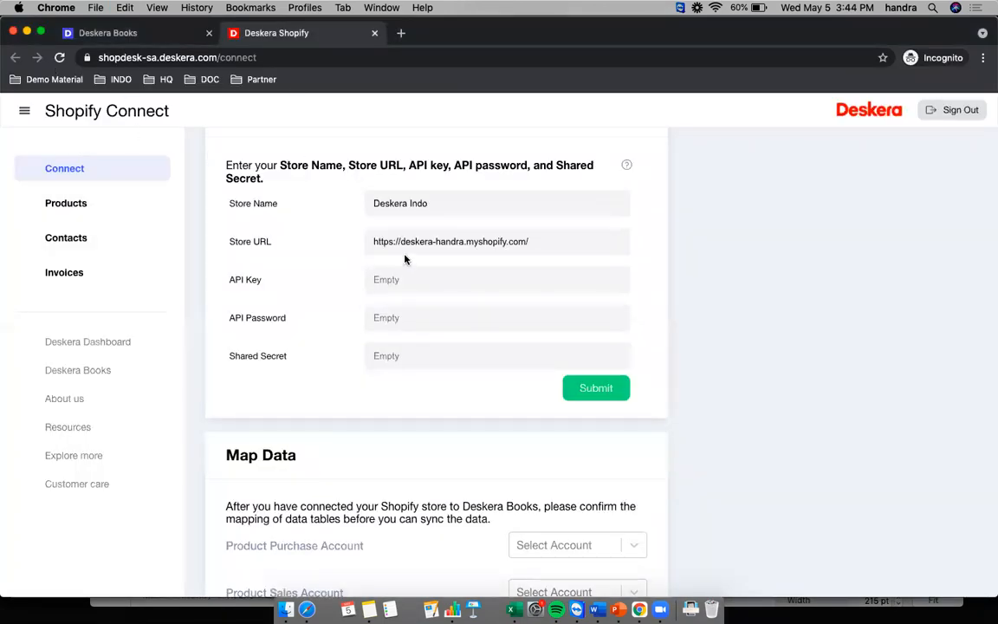
- Paste the Shopify API key and copied password into Deskera's API Key and API Password fields
{"action": "left_click", "coordinate": [423, 281]}
{"action": "key", "text": "super+v"}
{"action": "key", "text": "super+grave"}
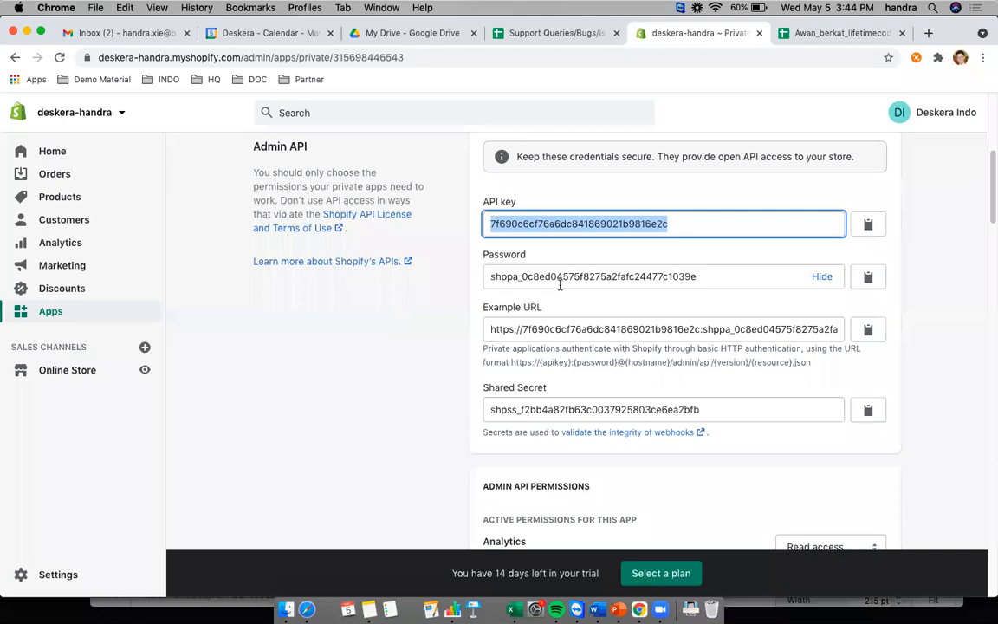
{"action": "left_click", "coordinate": [559, 279]}
{"action": "key", "text": "super+a"}
{"action": "key", "text": "super+c"}
{"action": "key", "text": "super+grave"}
{"action": "left_click", "coordinate": [415, 317]}
{"action": "key", "text": "super+v"}
- Copy the Shopify shared secret into Deskera's Shared Secret field
{"action": "key", "text": "super+grave"}
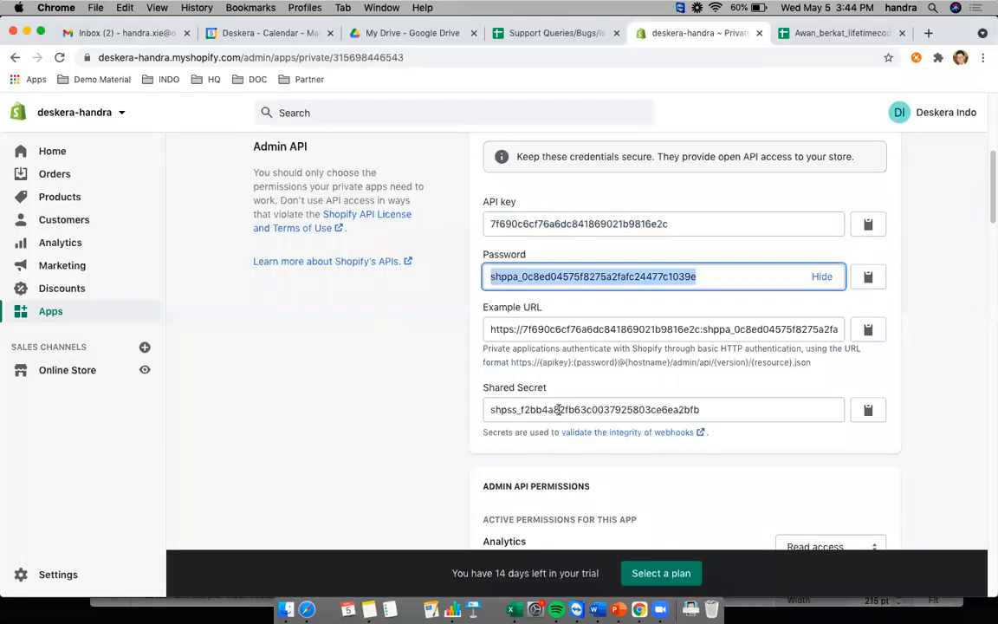
{"action": "left_click", "coordinate": [559, 409]}
{"action": "key", "text": "super+a"}
{"action": "key", "text": "super+c"}
{"action": "key", "text": "super+grave"}
{"action": "left_click", "coordinate": [449, 359]}
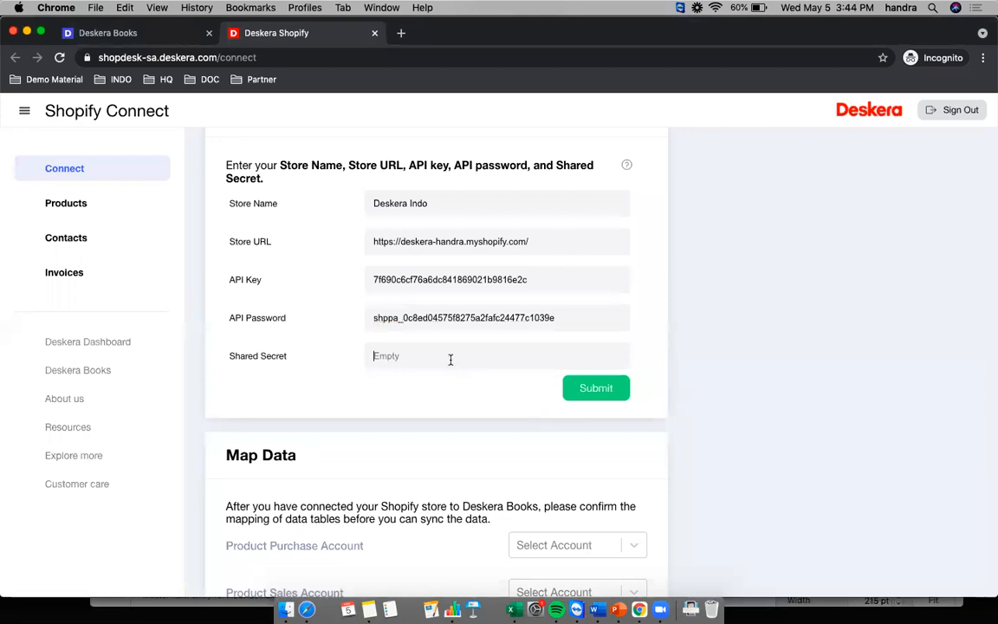
{"action": "key", "text": "super+v"}
{"action": "scroll", "coordinate": [570, 419], "scroll_direction": "up", "scroll_amount": 1}
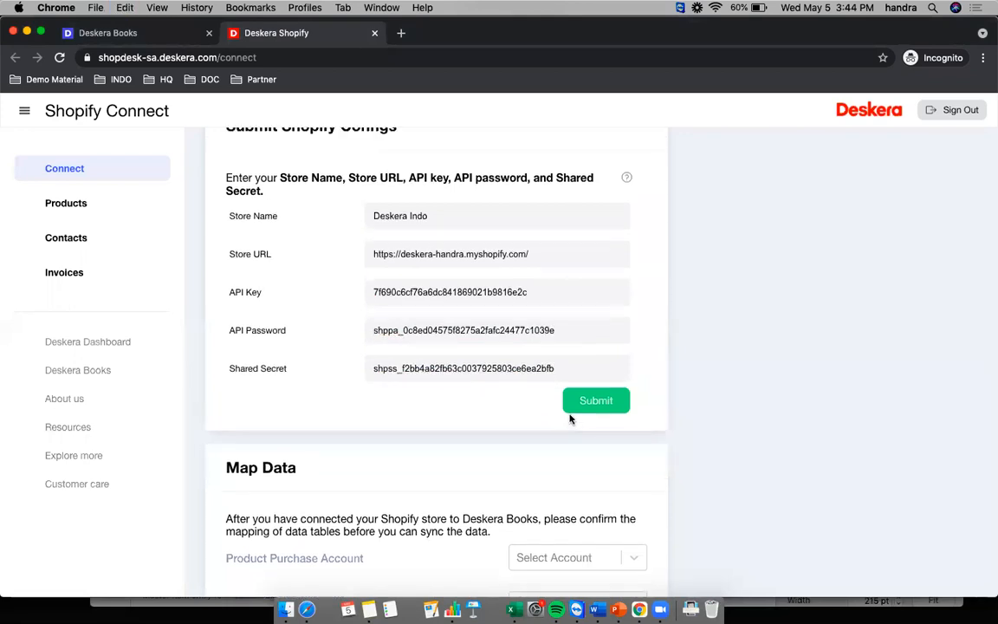
{"action": "left_click", "coordinate": [598, 401]}
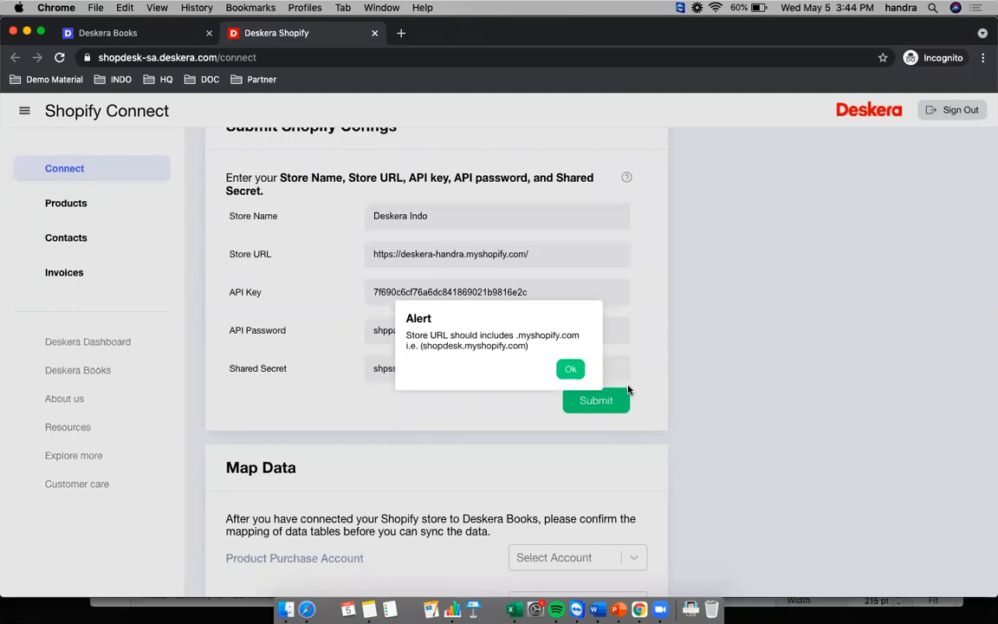
{"action": "left_click", "coordinate": [571, 370]}
{"action": "key", "text": "Left"}
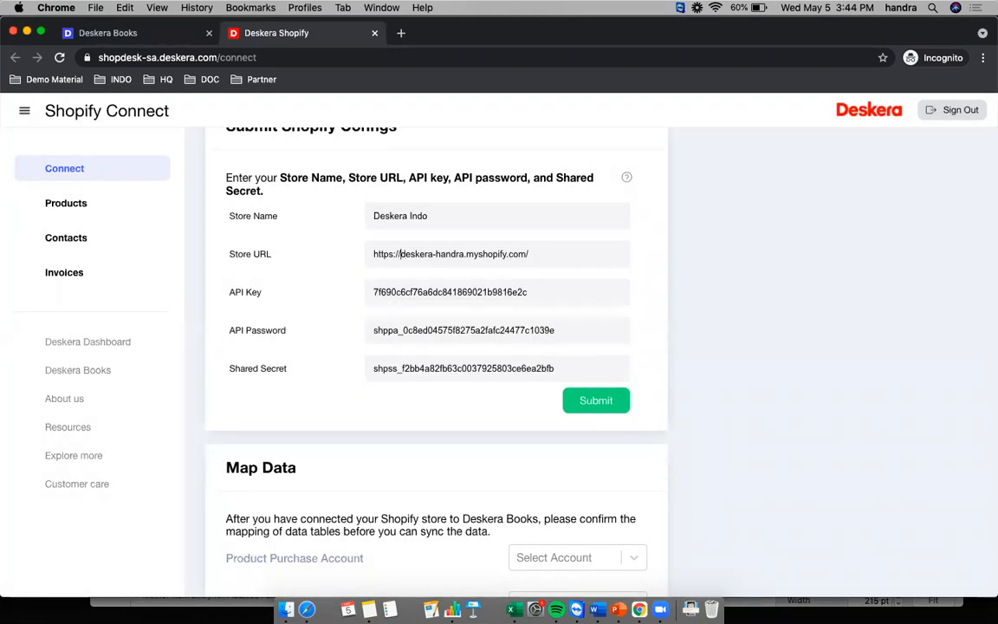
{"action": "key", "text": "BackSpace"}
{"action": "key", "text": "BackSpace"}
{"action": "key", "text": "BackSpace"}
{"action": "key", "text": "BackSpace"}
{"action": "key", "text": "BackSpace"}
{"action": "key", "text": "BackSpace"}
{"action": "key", "text": "BackSpace"}
{"action": "key", "text": "BackSpace"}
{"action": "left_click", "coordinate": [537, 247]}
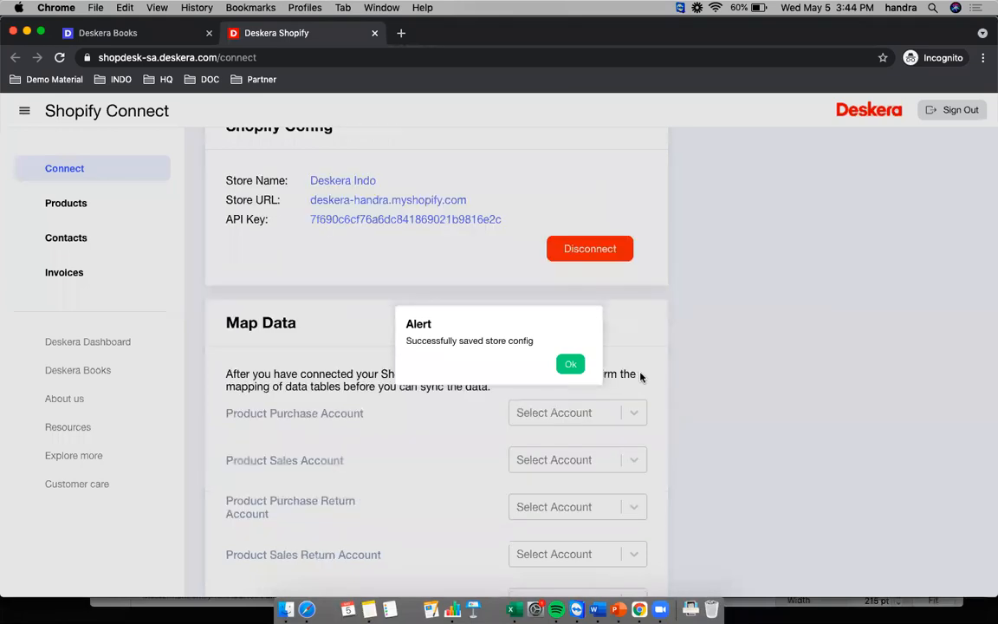
{"action": "left_click", "coordinate": [572, 364]}
{"action": "scroll", "coordinate": [659, 373], "scroll_direction": "up", "scroll_amount": 2}
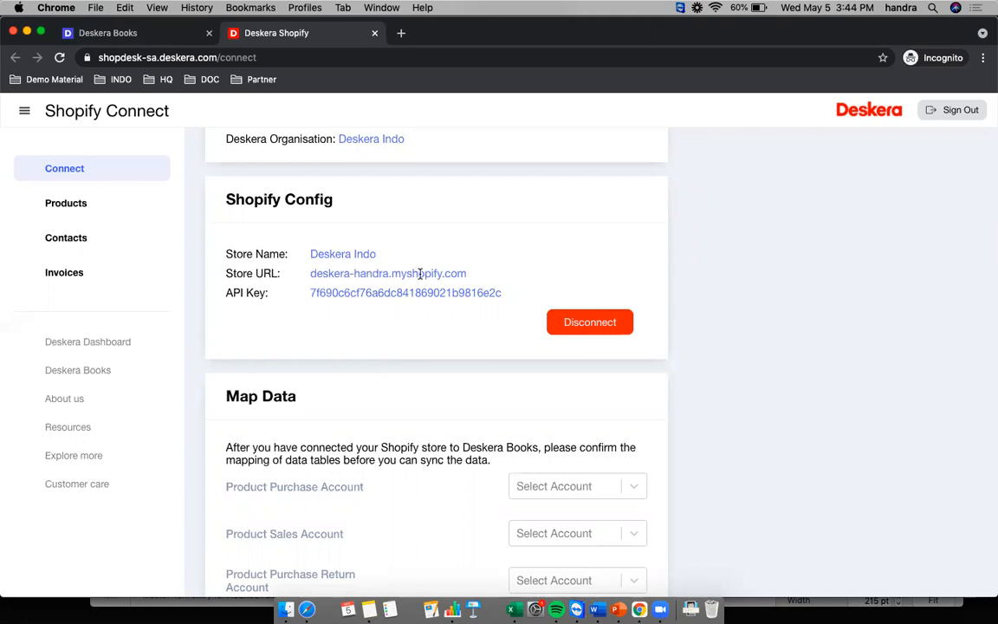
{"action": "scroll", "coordinate": [493, 364], "scroll_direction": "down", "scroll_amount": 1}
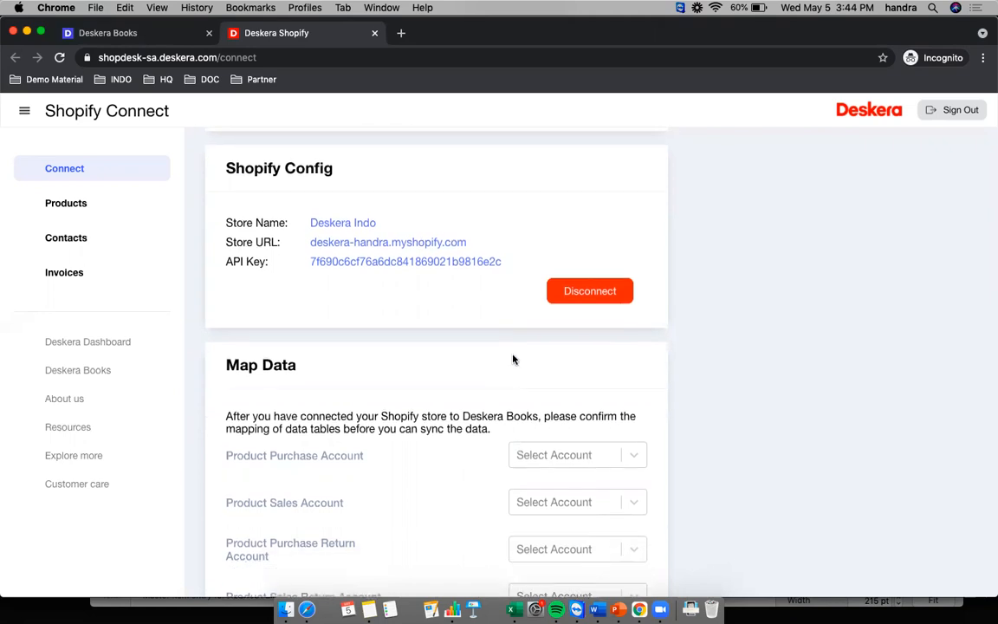
{"action": "scroll", "coordinate": [507, 368], "scroll_direction": "up", "scroll_amount": 3}
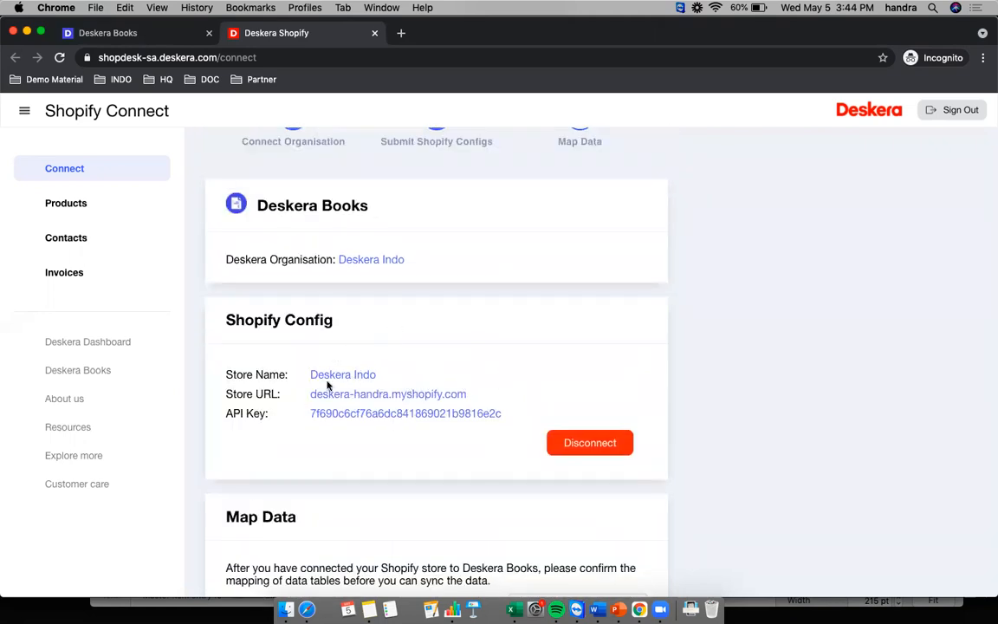
{"action": "scroll", "coordinate": [459, 394], "scroll_direction": "down", "scroll_amount": 5}
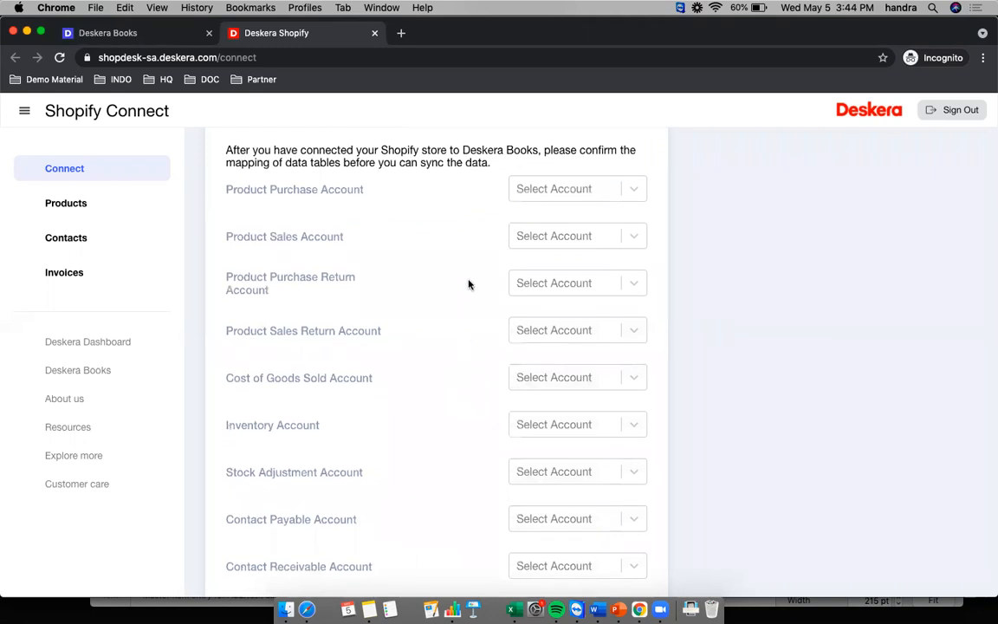
{"action": "scroll", "coordinate": [468, 285], "scroll_direction": "up", "scroll_amount": 2}
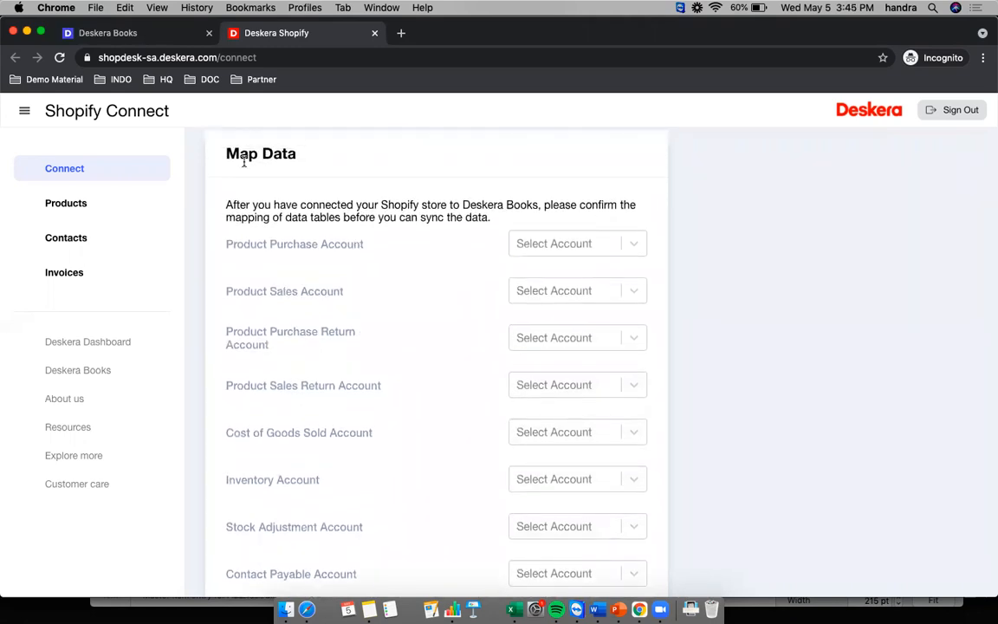
{"action": "scroll", "coordinate": [422, 264], "scroll_direction": "down", "scroll_amount": 1}
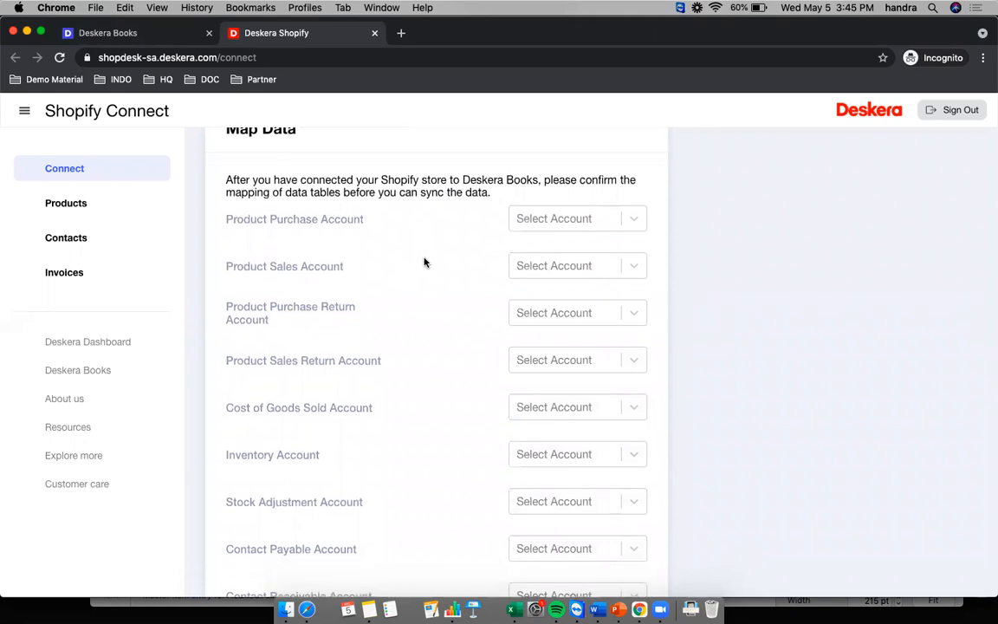
{"action": "scroll", "coordinate": [425, 278], "scroll_direction": "down", "scroll_amount": 8}
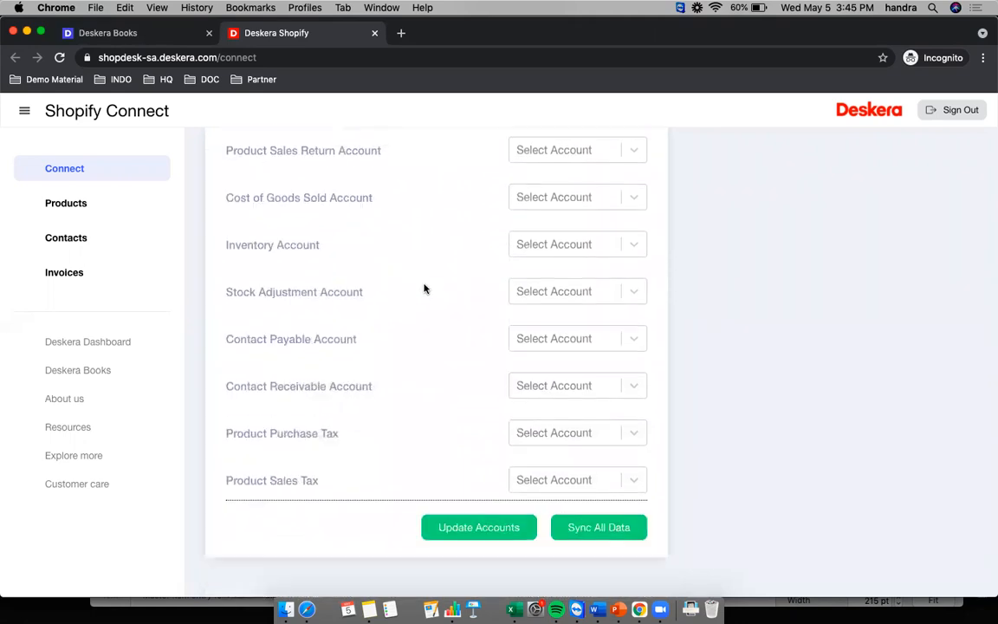
{"action": "scroll", "coordinate": [434, 330], "scroll_direction": "up", "scroll_amount": 7}
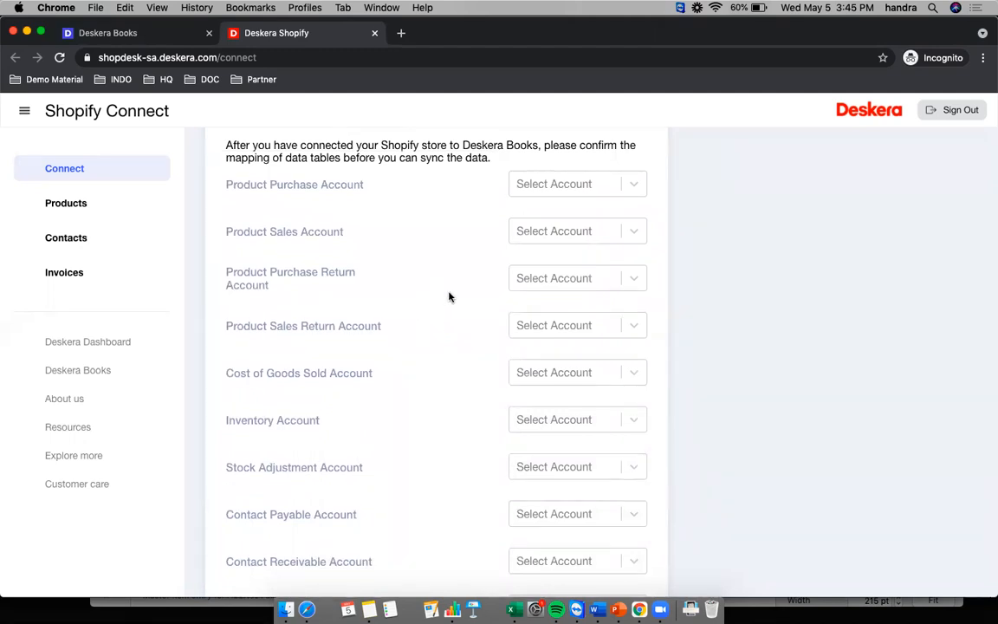
{"action": "scroll", "coordinate": [454, 269], "scroll_direction": "up", "scroll_amount": 1}
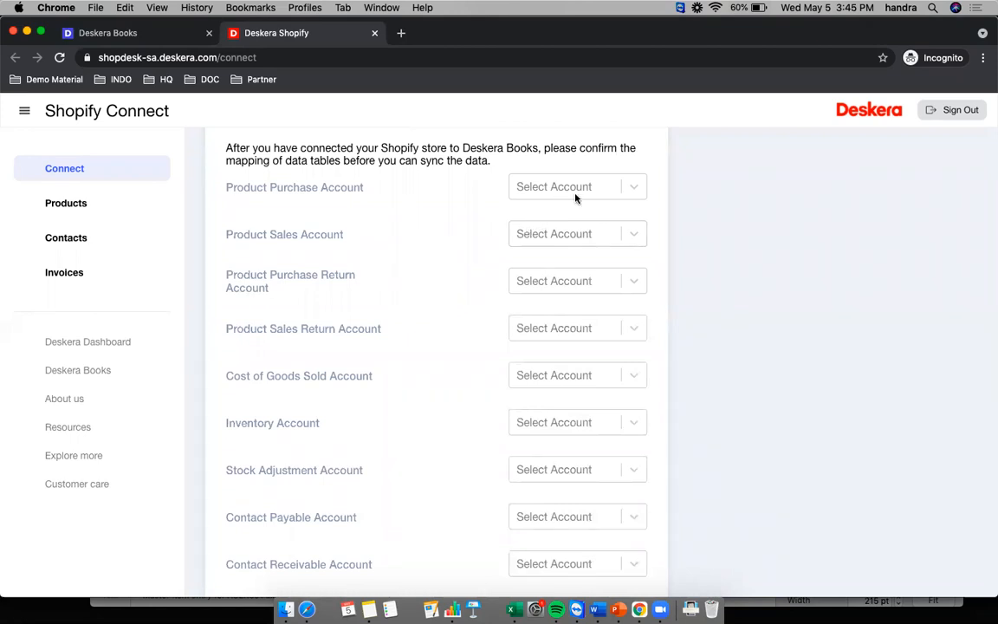
- Map Product Purchase Account to Accrued Purchases and Product Sales Account to Sales
{"action": "left_click", "coordinate": [636, 189]}
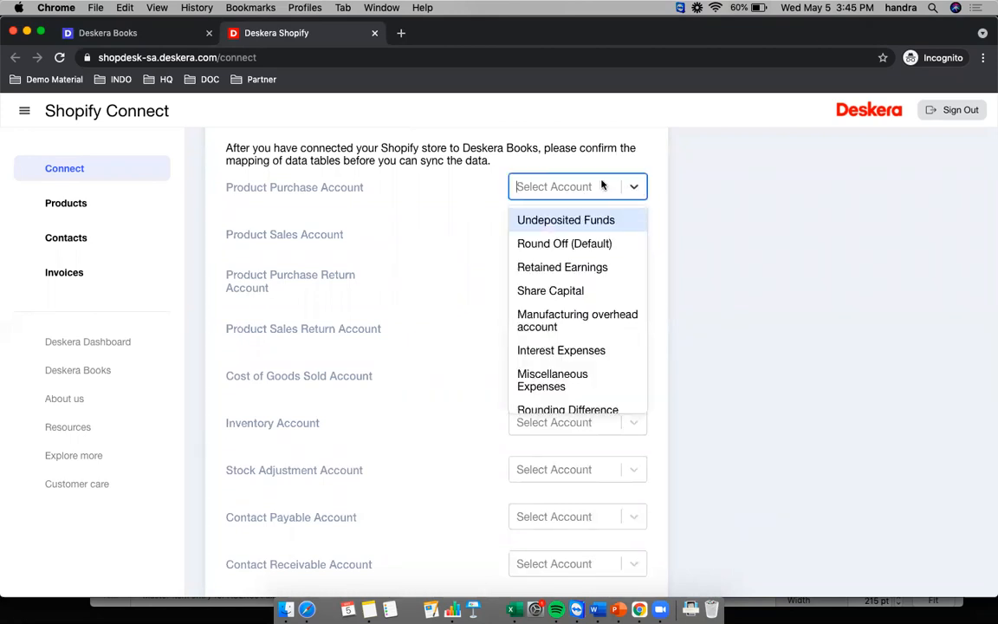
{"action": "left_click", "coordinate": [576, 189]}
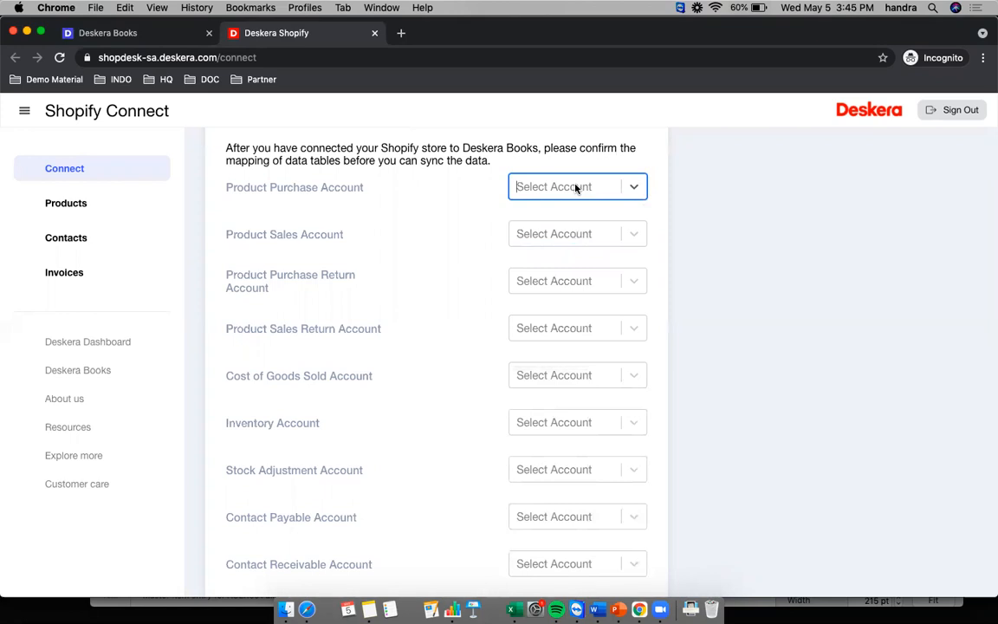
{"action": "left_click", "coordinate": [577, 189]}
{"action": "type", "text": "accru"}
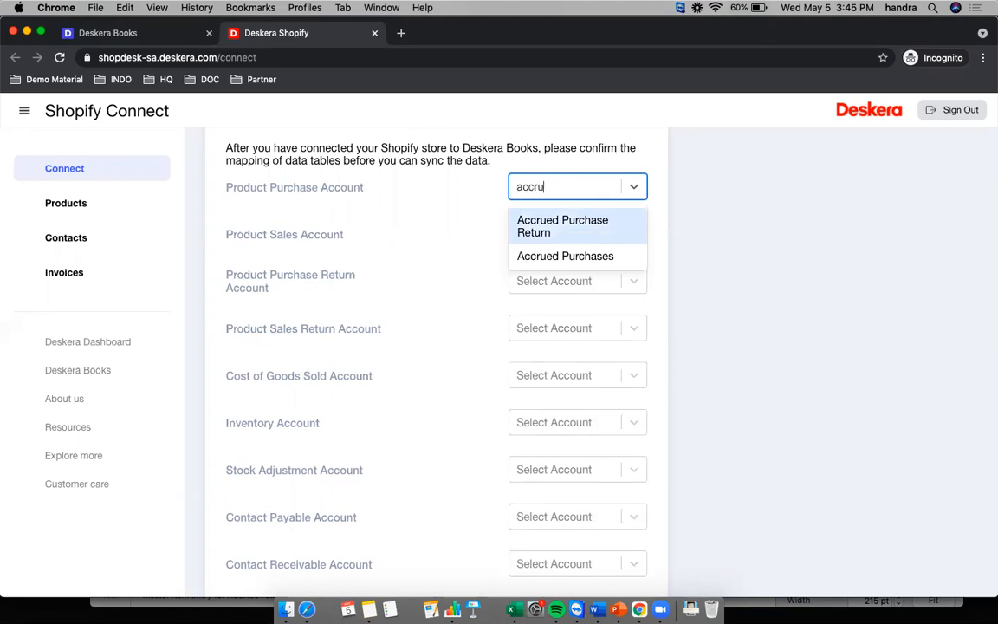
{"action": "type", "text": "ed"}
{"action": "left_click", "coordinate": [579, 256]}
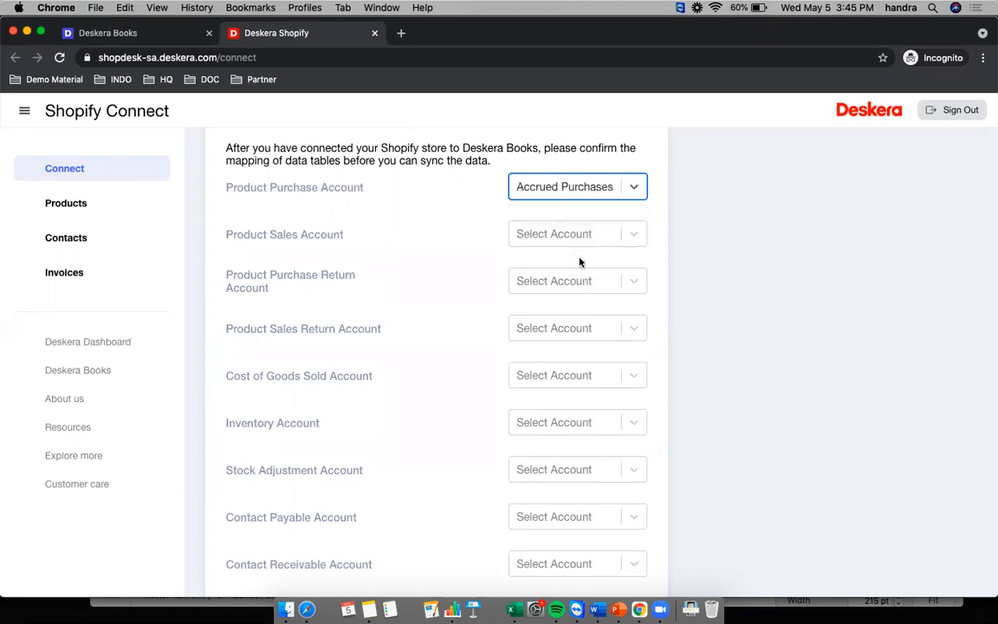
{"action": "left_click", "coordinate": [543, 245]}
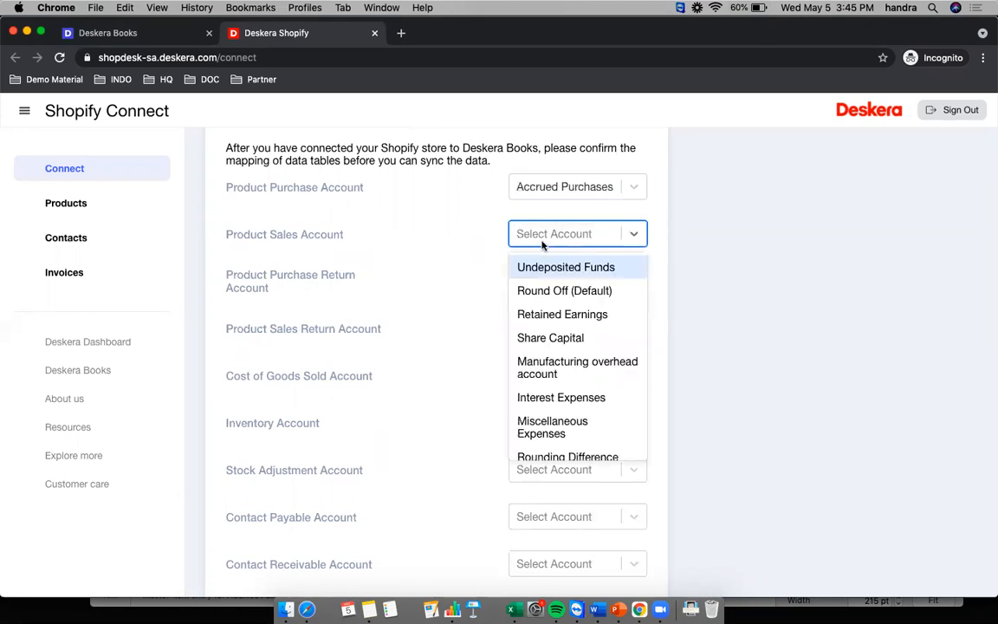
{"action": "type", "text": "sale"}
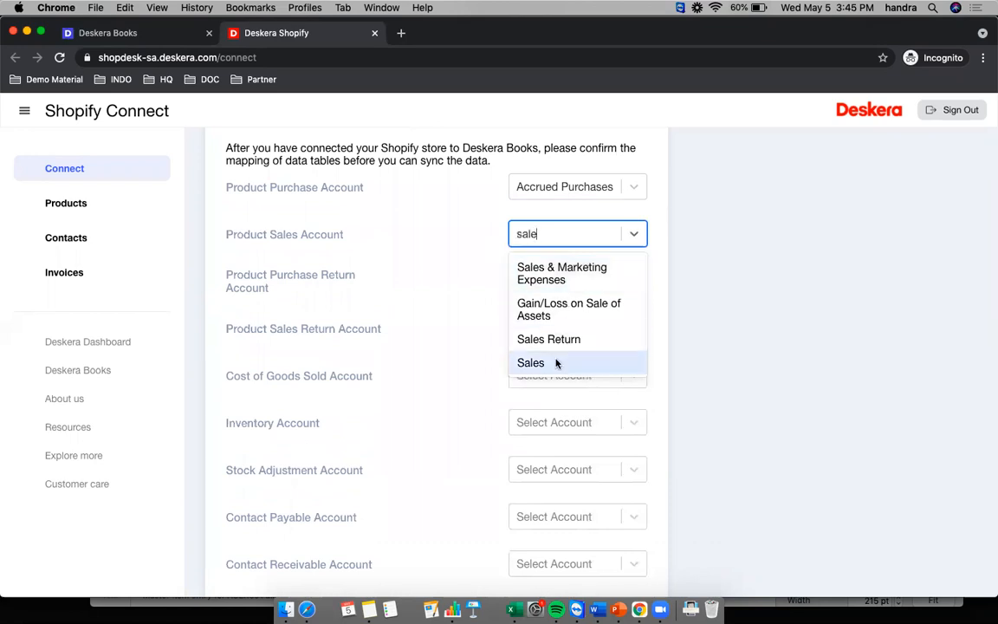
{"action": "left_click", "coordinate": [556, 363]}
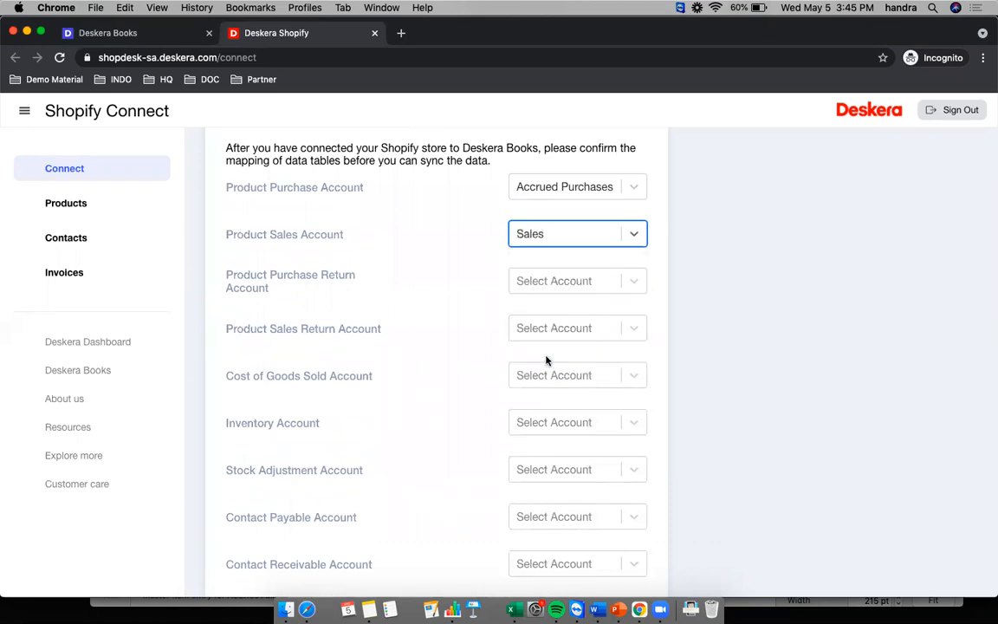
- Map Product Purchase Return Account to Accrued Purchases and Product Sales Return Account to Sales Return
{"action": "left_click", "coordinate": [583, 288]}
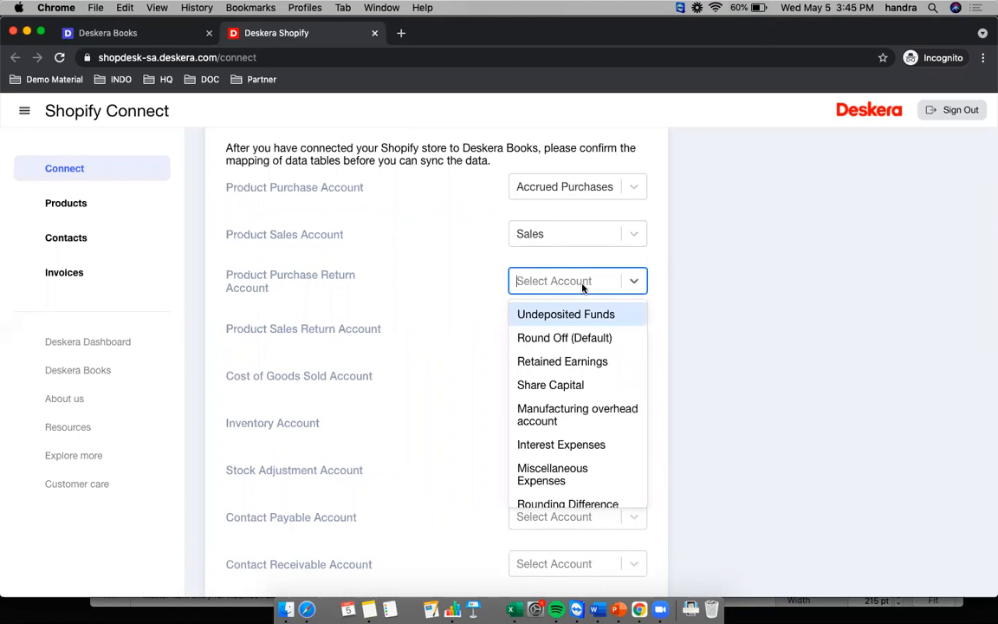
{"action": "type", "text": "p"}
{"action": "key", "text": "BackSpace"}
{"action": "type", "text": "accr"}
{"action": "left_click", "coordinate": [534, 352]}
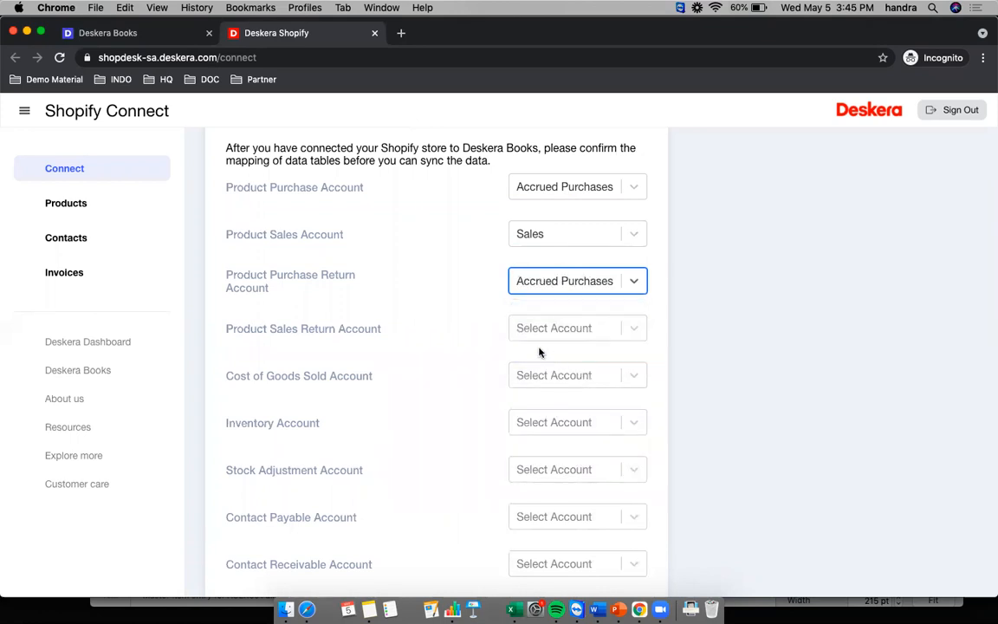
{"action": "scroll", "coordinate": [251, 312], "scroll_direction": "down", "scroll_amount": 1}
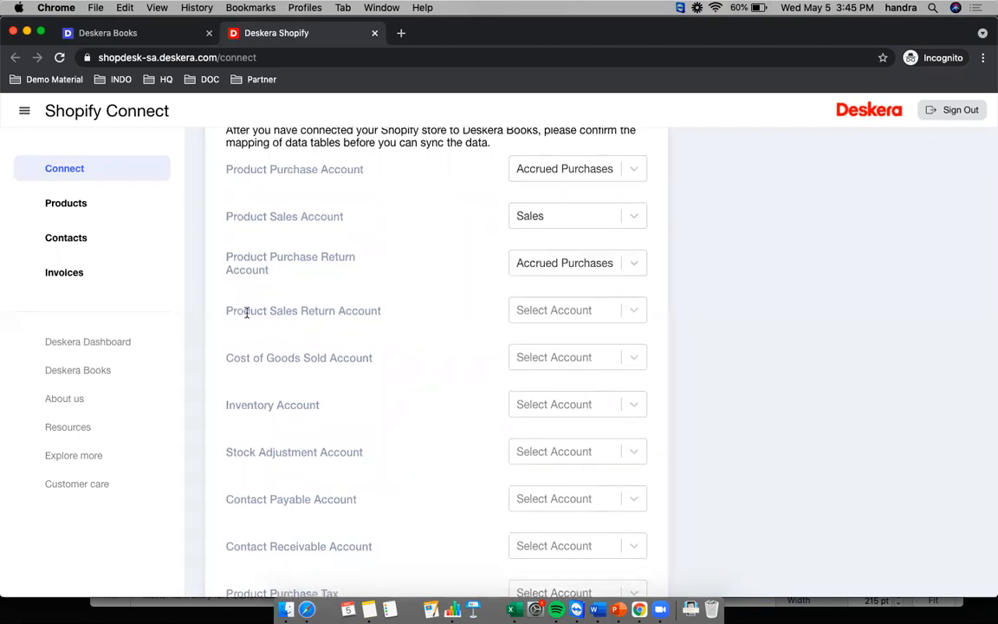
{"action": "left_click", "coordinate": [566, 314]}
{"action": "type", "text": "sales"}
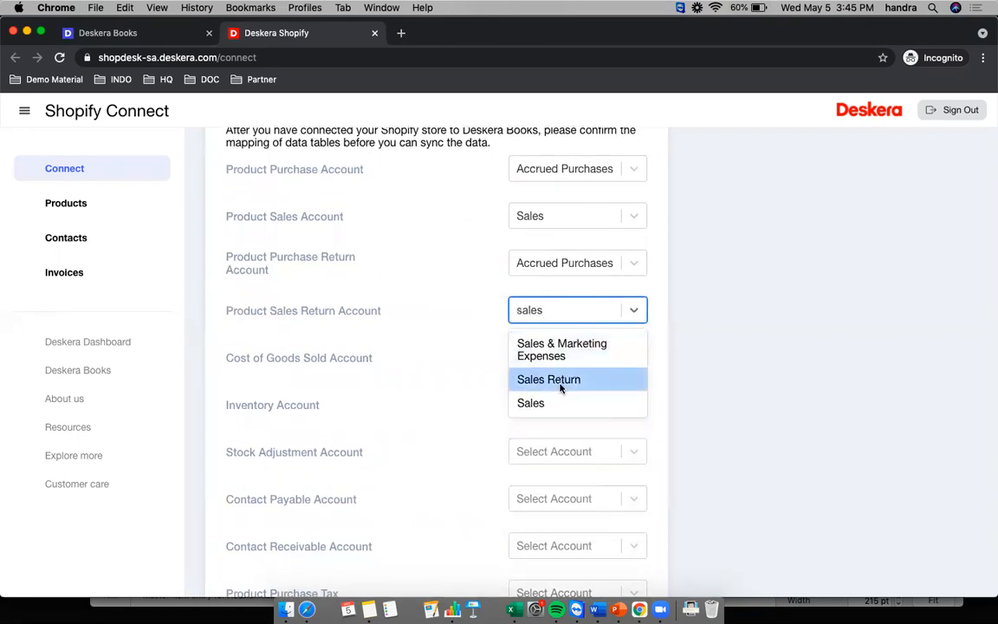
{"action": "left_click", "coordinate": [559, 382]}
{"action": "left_click", "coordinate": [455, 350]}
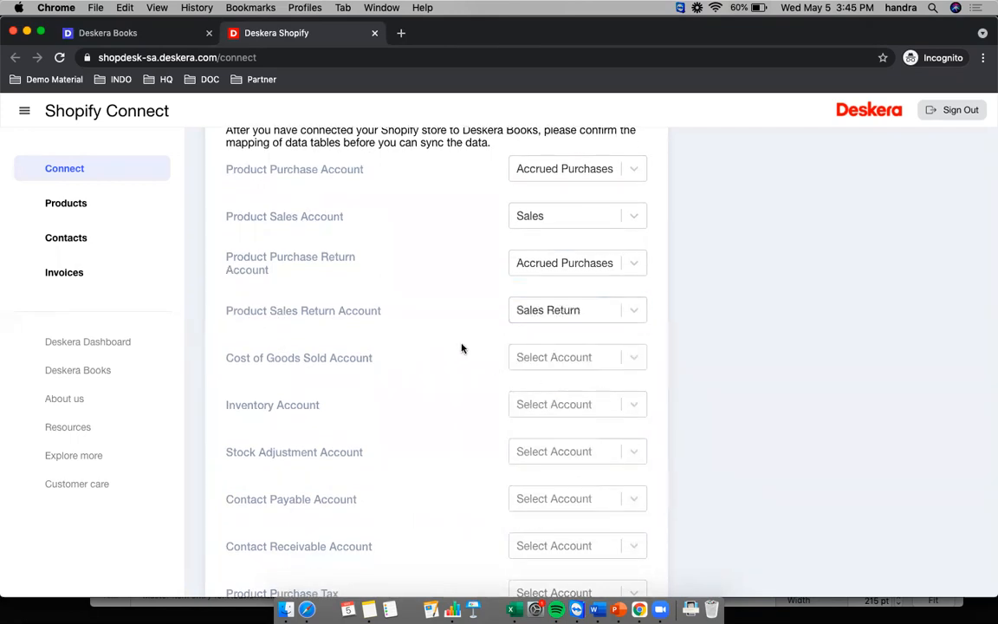
- Change Product Sales Return Account to Sales
{"action": "scroll", "coordinate": [488, 358], "scroll_direction": "down", "scroll_amount": 1}
{"action": "scroll", "coordinate": [442, 346], "scroll_direction": "down", "scroll_amount": 1}
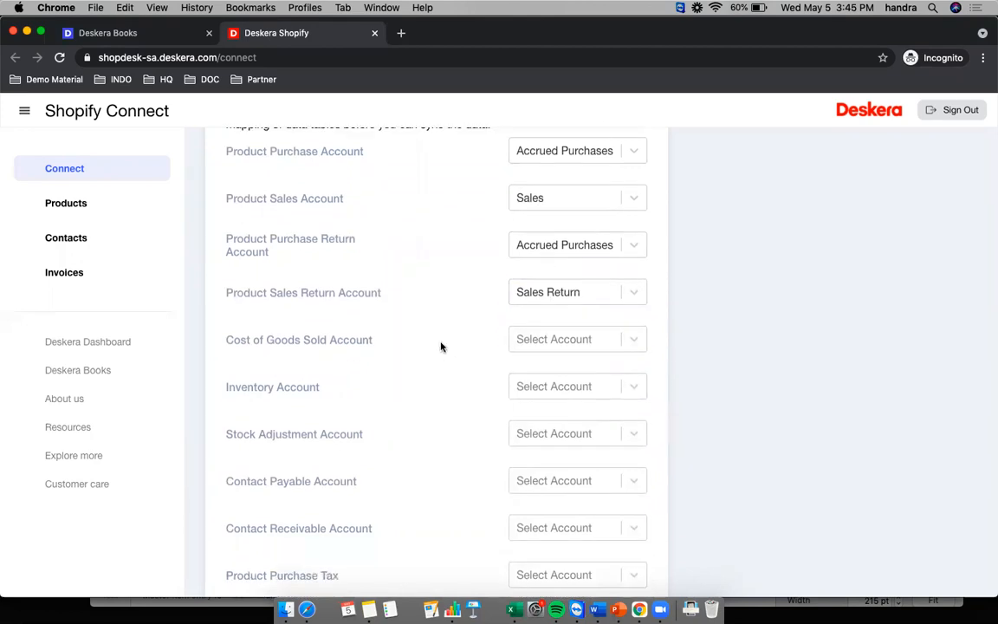
{"action": "left_click", "coordinate": [569, 338]}
{"action": "left_click", "coordinate": [573, 296]}
{"action": "left_click", "coordinate": [573, 294]}
{"action": "left_click", "coordinate": [572, 294]}
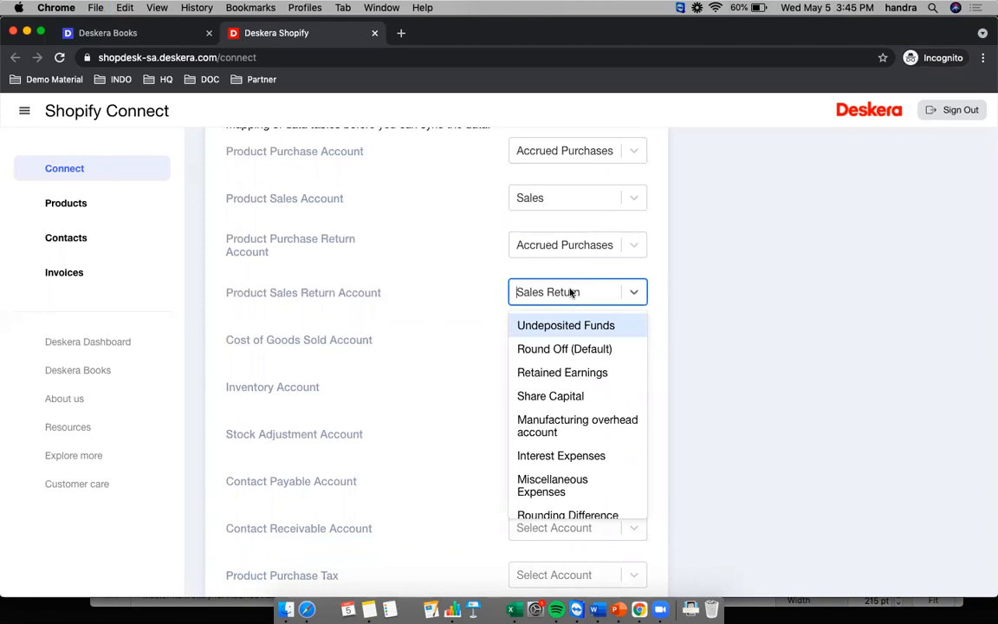
{"action": "left_click", "coordinate": [571, 293]}
{"action": "type", "text": "sa"}
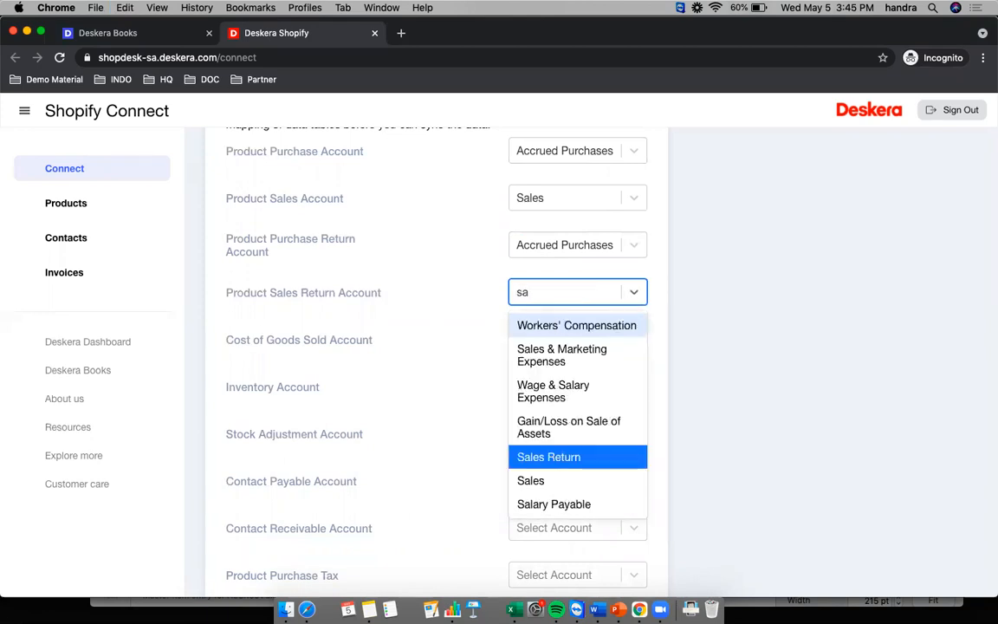
{"action": "left_click", "coordinate": [510, 482]}
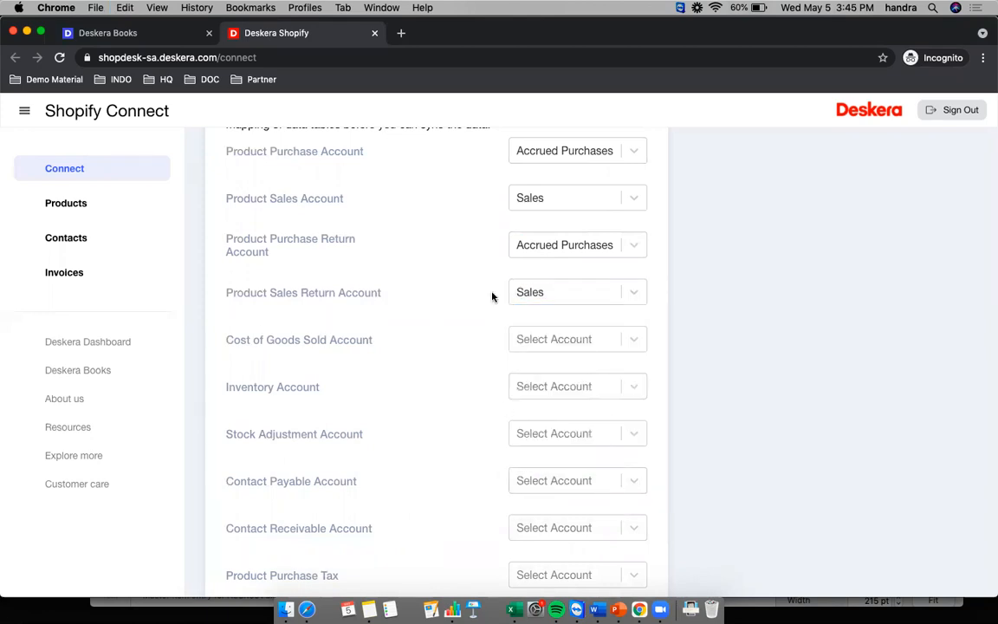
- Map Cost of Goods Sold, Inventory, and Stock Adjustment (Inventory Adjustment) accounts
{"action": "scroll", "coordinate": [492, 296], "scroll_direction": "down", "scroll_amount": 1}
{"action": "left_click", "coordinate": [546, 319]}
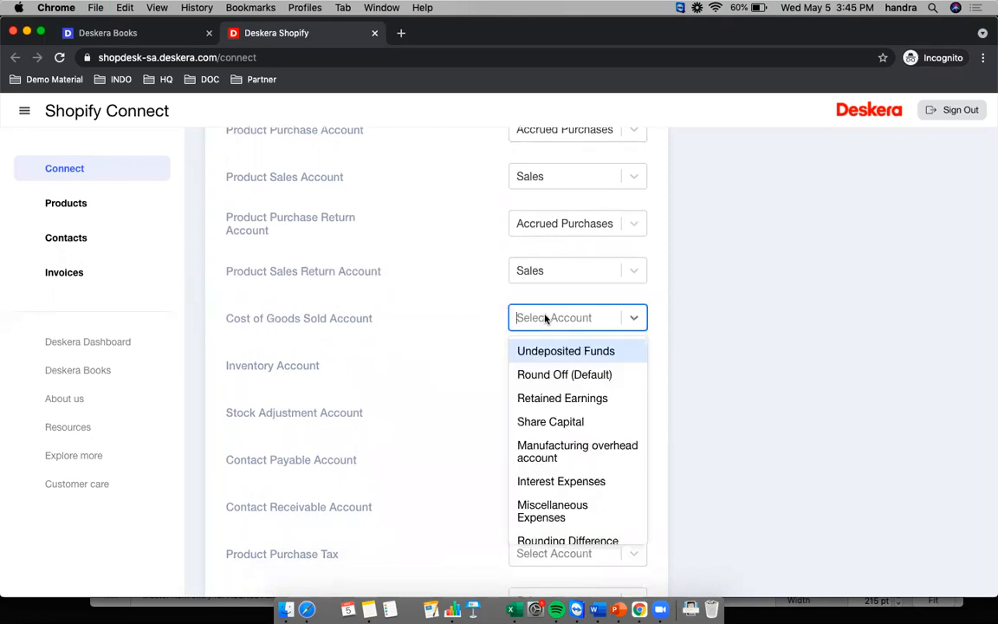
{"action": "type", "text": "cost"}
{"action": "left_click", "coordinate": [528, 351]}
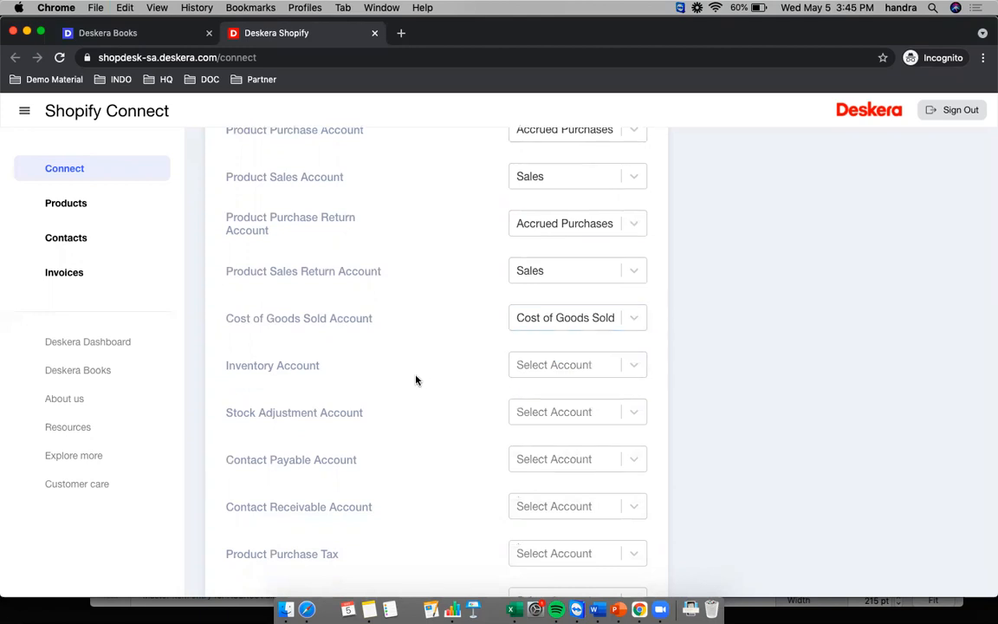
{"action": "left_click", "coordinate": [539, 367]}
{"action": "type", "text": "inven"}
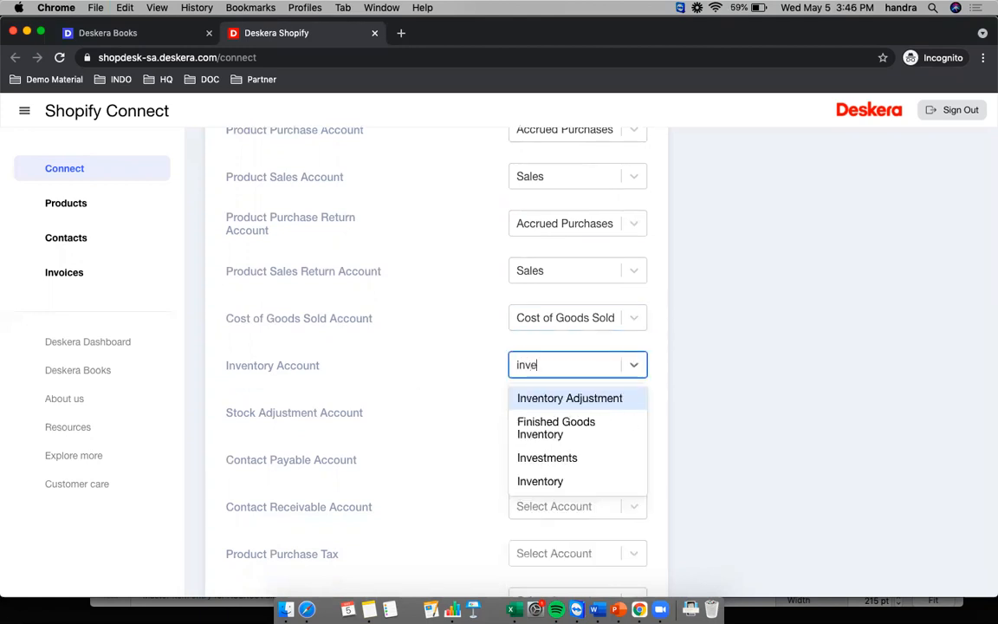
{"action": "left_click", "coordinate": [574, 456]}
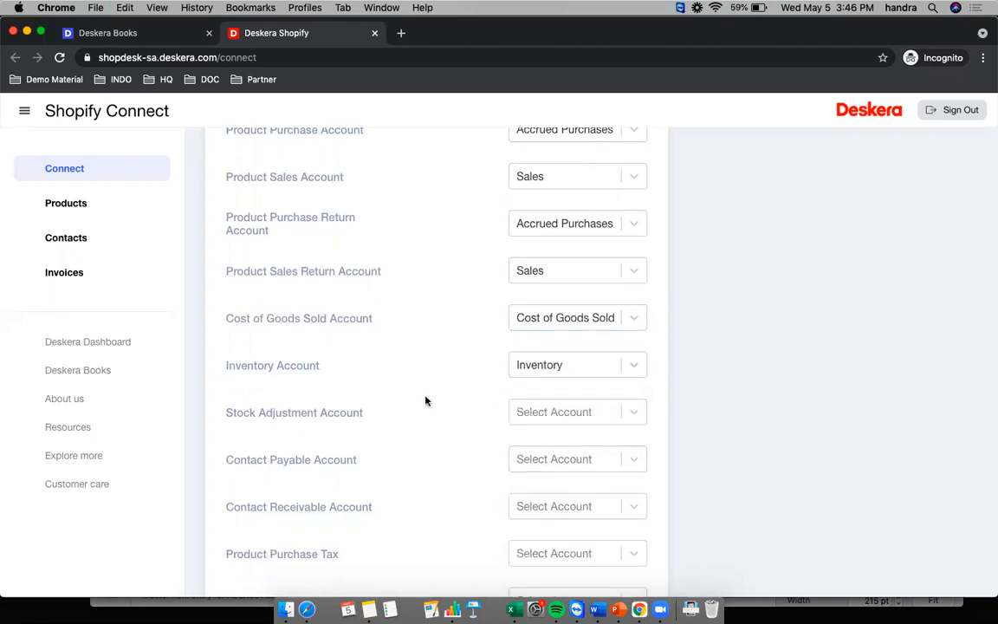
{"action": "scroll", "coordinate": [434, 398], "scroll_direction": "down", "scroll_amount": 1}
{"action": "left_click", "coordinate": [548, 394]}
{"action": "type", "text": "inven"}
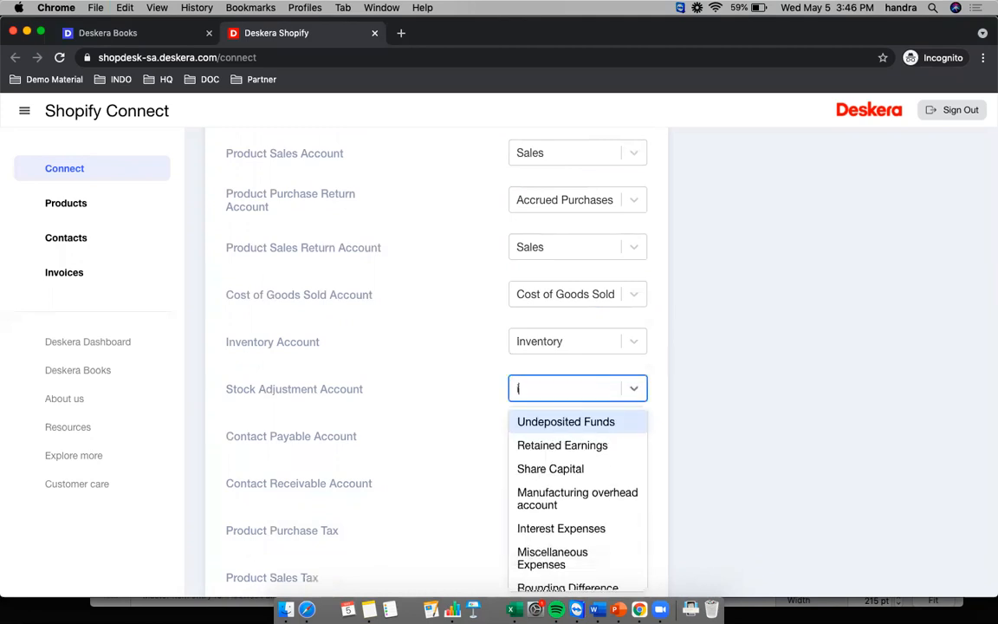
{"action": "left_click", "coordinate": [543, 421]}
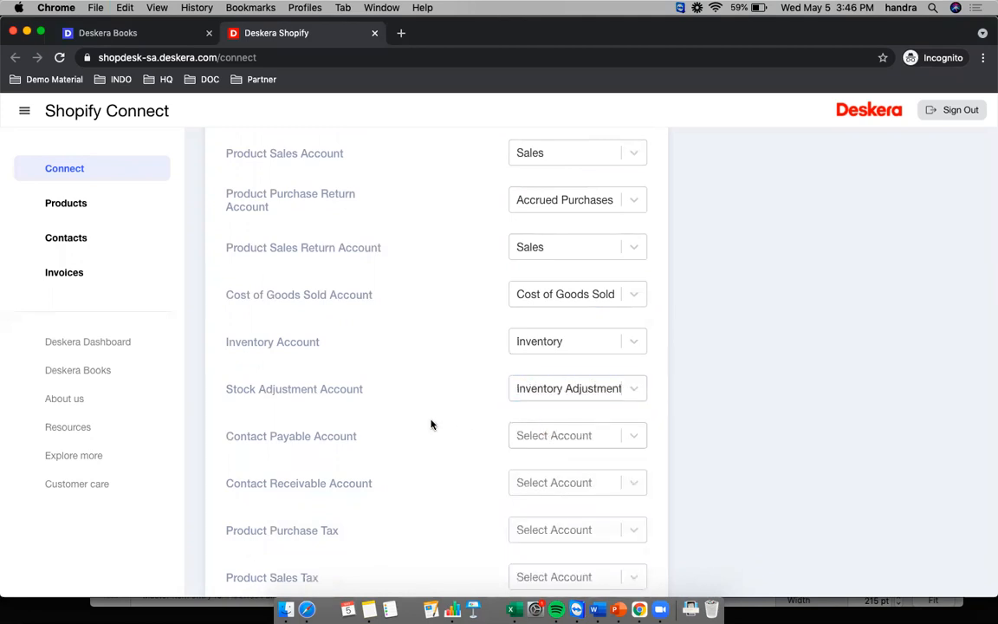
- Map Contact Payable to Accounts Payable and Contact Receivable to Accounts Receivable
{"action": "scroll", "coordinate": [470, 440], "scroll_direction": "down", "scroll_amount": 3}
{"action": "left_click", "coordinate": [533, 304]}
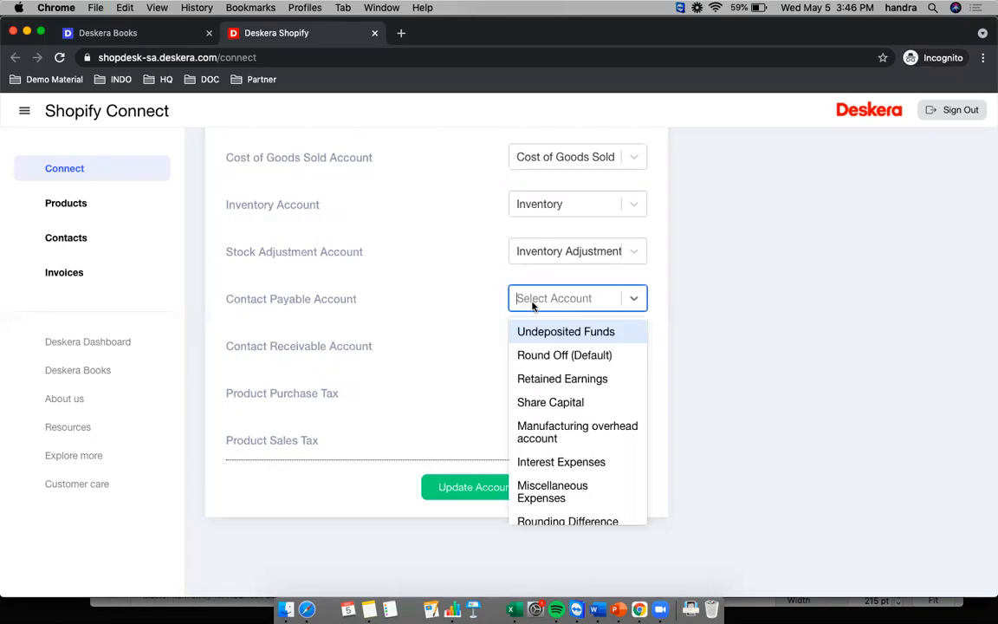
{"action": "type", "text": "account"}
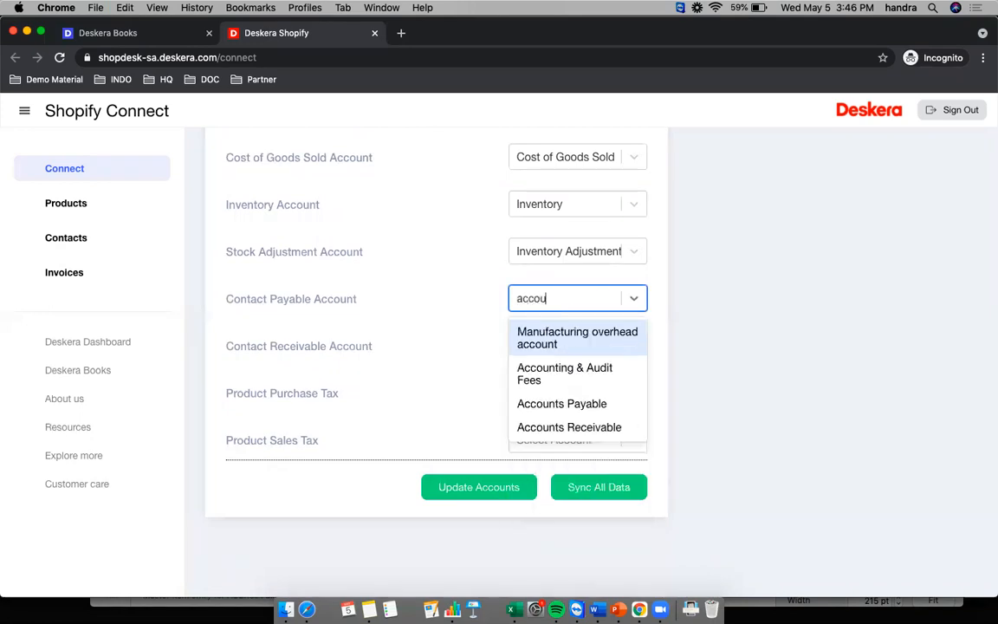
{"action": "left_click", "coordinate": [568, 407]}
{"action": "left_click", "coordinate": [560, 353]}
{"action": "type", "text": "account"}
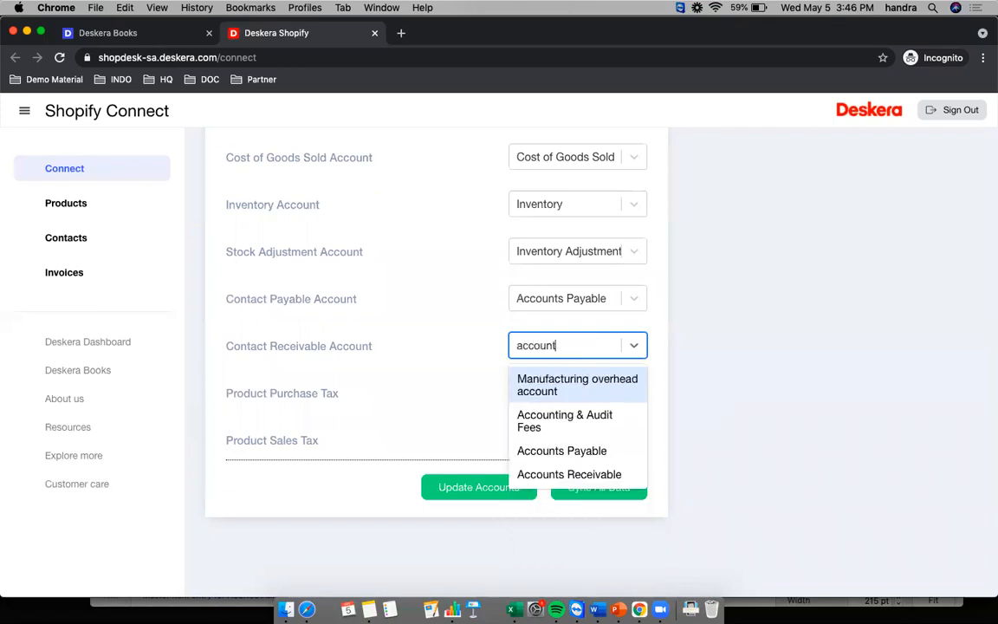
{"action": "left_click", "coordinate": [568, 473]}
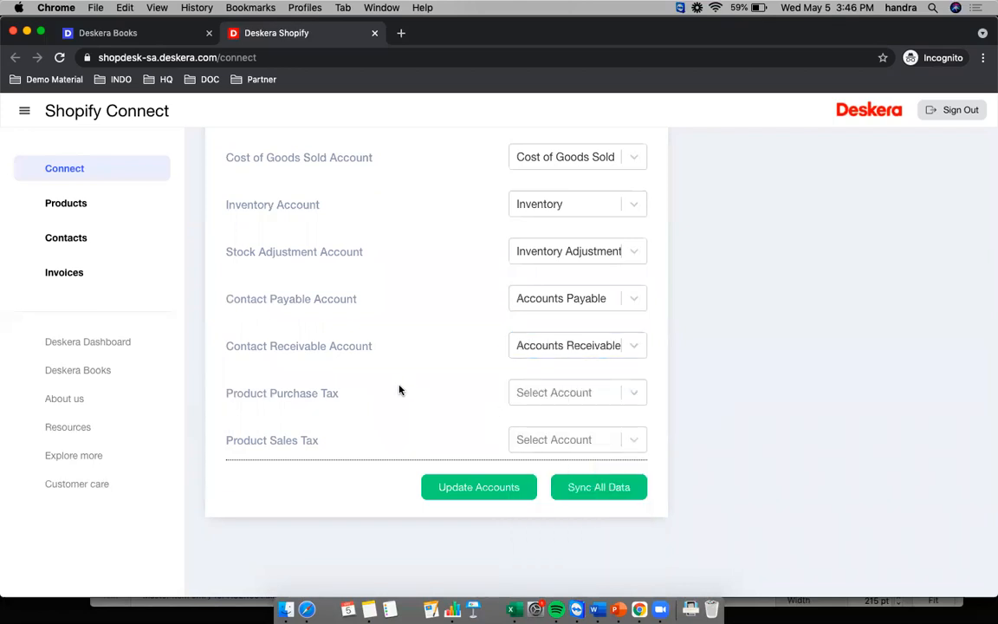
- Set both Product Purchase Tax and Product Sales Tax to VAT
{"action": "left_click", "coordinate": [549, 400]}
{"action": "left_click", "coordinate": [539, 472]}
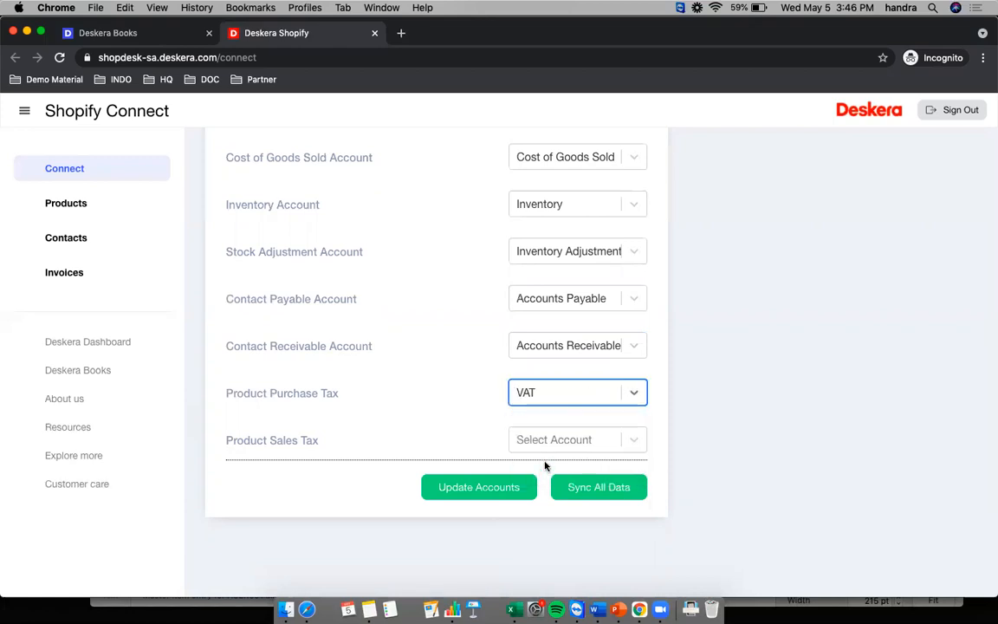
{"action": "left_click", "coordinate": [546, 440]}
{"action": "left_click", "coordinate": [546, 521]}
{"action": "left_click", "coordinate": [416, 434]}
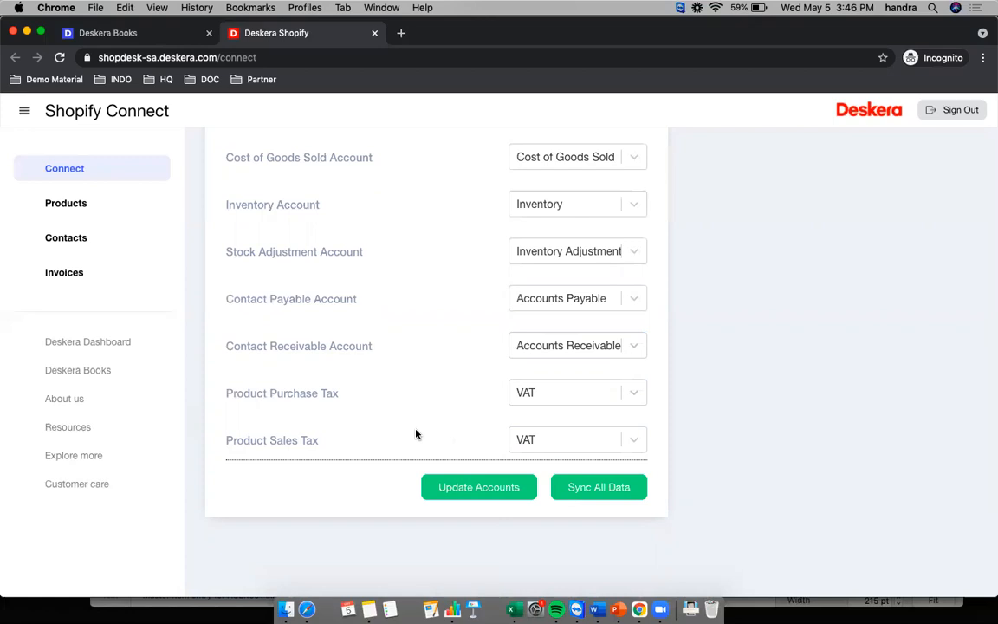
- Keep VAT as the Product Purchase Tax and save the account and tax mapping
{"action": "left_click", "coordinate": [631, 392]}
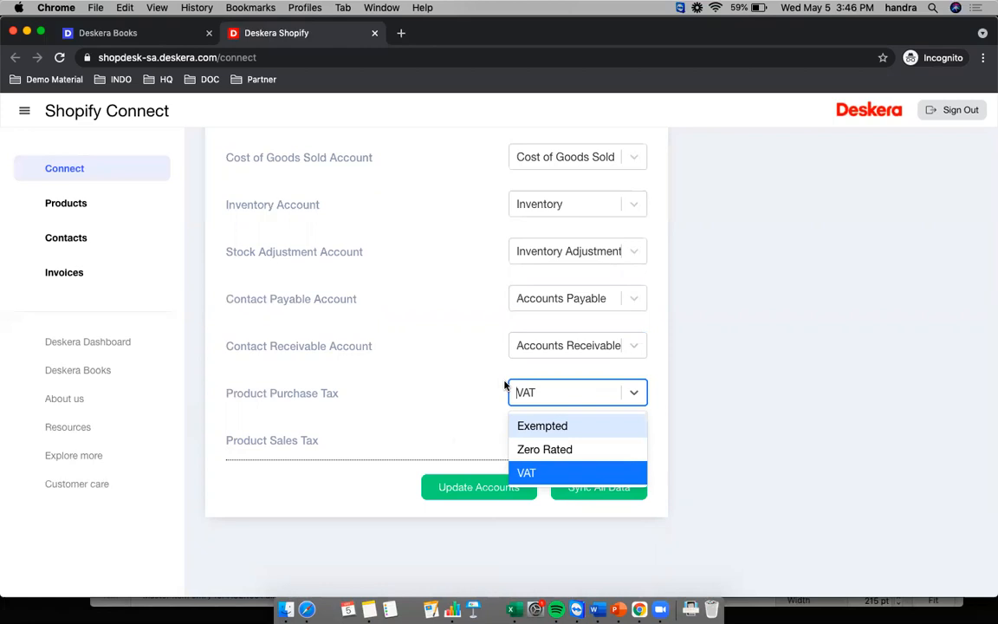
{"action": "left_click", "coordinate": [445, 412]}
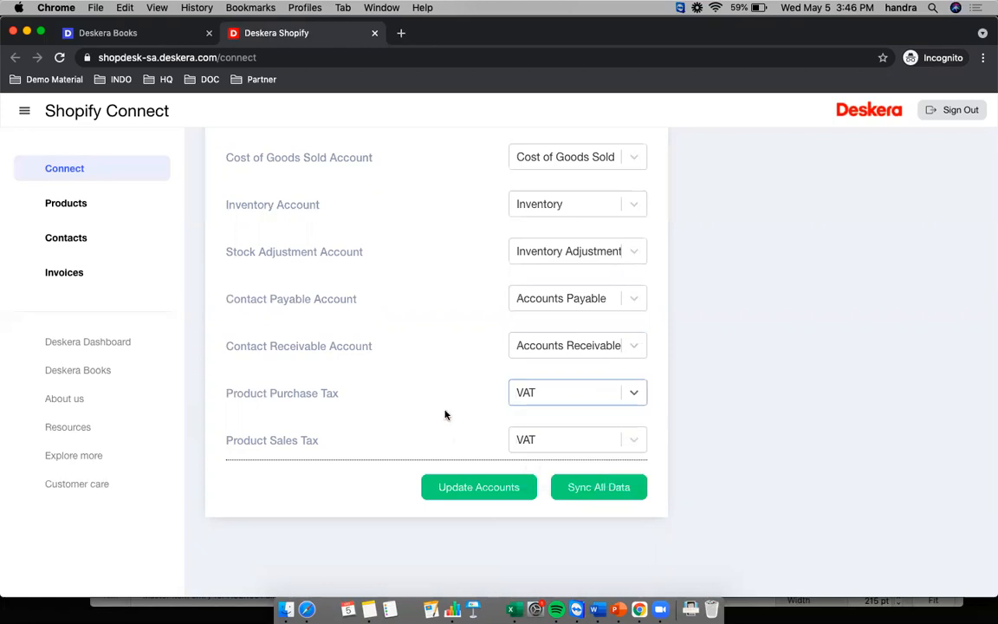
{"action": "left_click", "coordinate": [491, 490]}
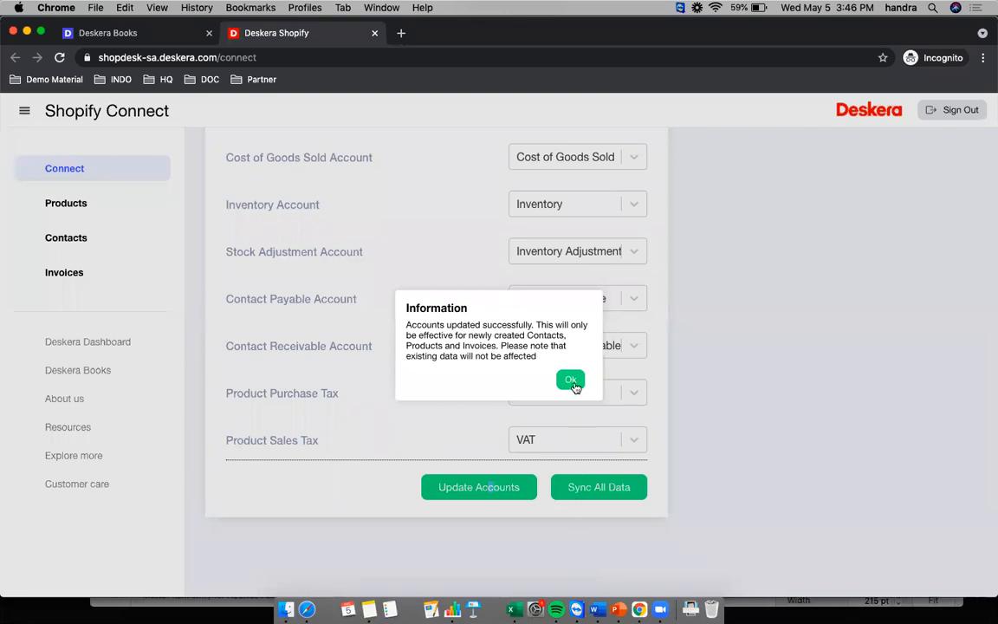
{"action": "left_click", "coordinate": [571, 380]}
- Start syncing all Shopify store data to Deskera Books
{"action": "scroll", "coordinate": [630, 517], "scroll_direction": "up", "scroll_amount": 1}
{"action": "scroll", "coordinate": [626, 521], "scroll_direction": "down", "scroll_amount": 1}
{"action": "left_click", "coordinate": [604, 493]}
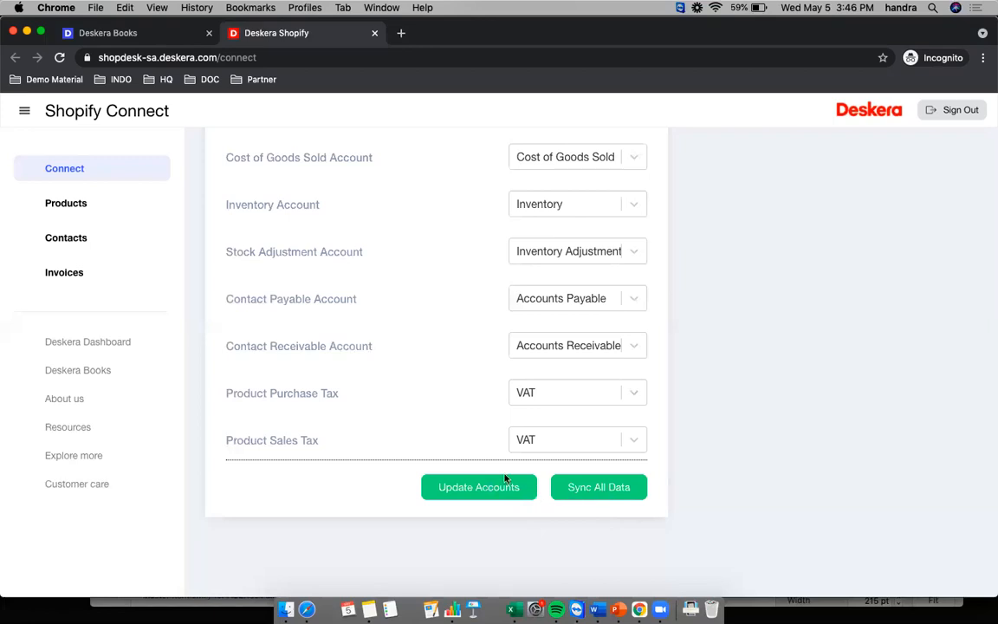
- Acknowledge the message that the sync runs in the background
{"action": "left_click", "coordinate": [568, 364]}
{"action": "scroll", "coordinate": [606, 420], "scroll_direction": "up", "scroll_amount": 10}
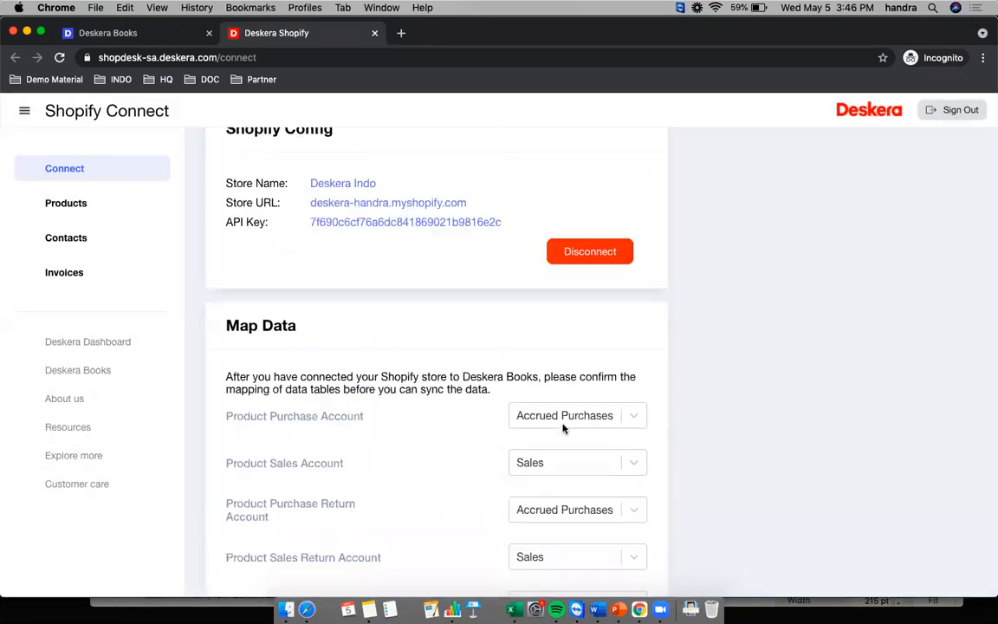
{"action": "scroll", "coordinate": [512, 438], "scroll_direction": "down", "scroll_amount": 5}
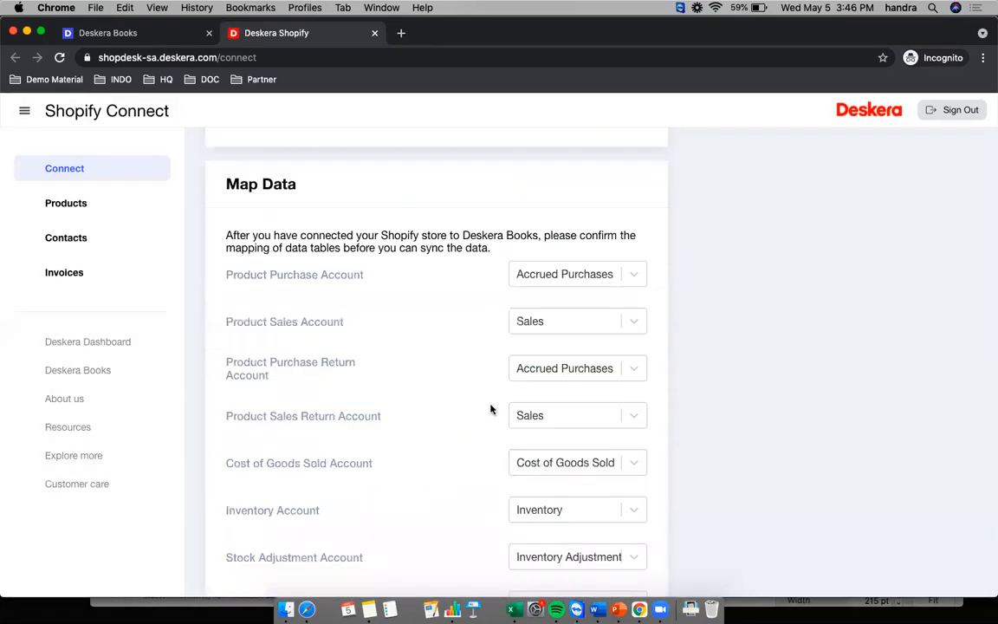
{"action": "scroll", "coordinate": [305, 334], "scroll_direction": "up", "scroll_amount": 1}
{"action": "scroll", "coordinate": [305, 338], "scroll_direction": "up", "scroll_amount": 3}
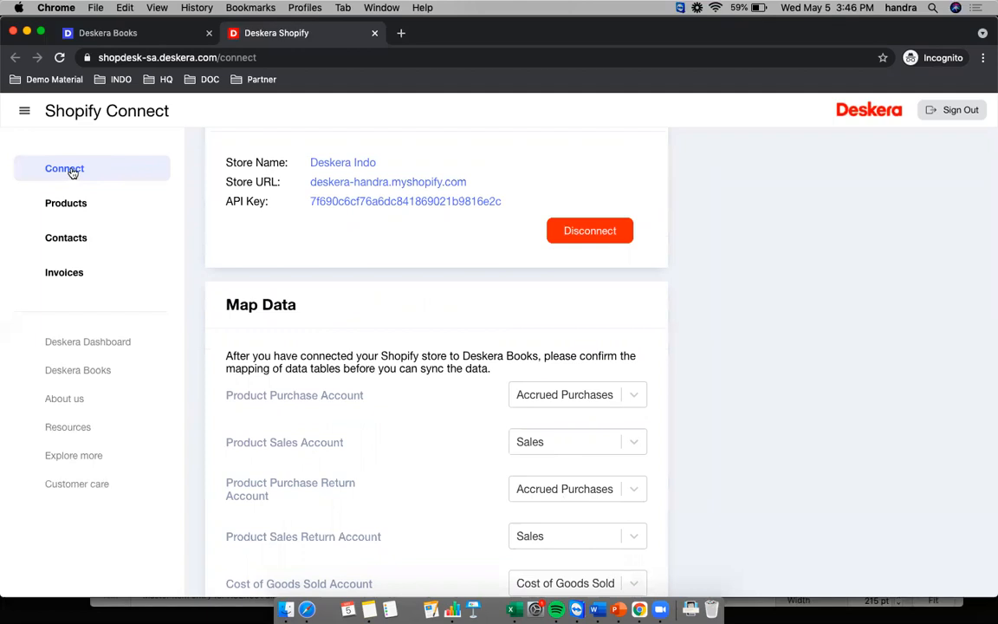
- Confirm five products synced as P-0000001 to P-0000005, then bring up Deskera Books
{"action": "left_click", "coordinate": [74, 172]}
{"action": "scroll", "coordinate": [338, 227], "scroll_direction": "down", "scroll_amount": 2}
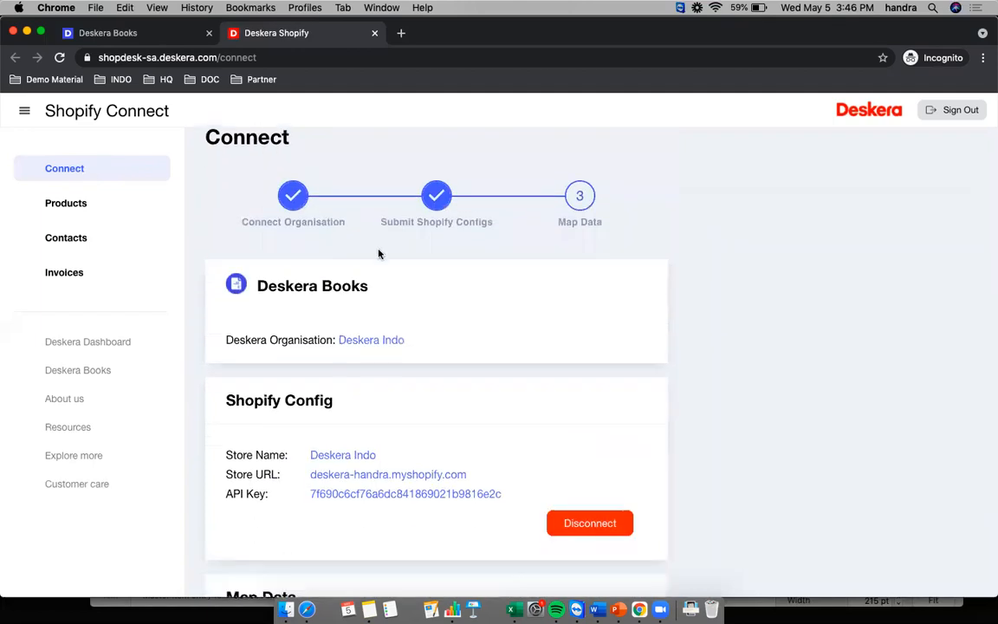
{"action": "scroll", "coordinate": [327, 237], "scroll_direction": "up", "scroll_amount": 2}
{"action": "scroll", "coordinate": [501, 278], "scroll_direction": "down", "scroll_amount": 9}
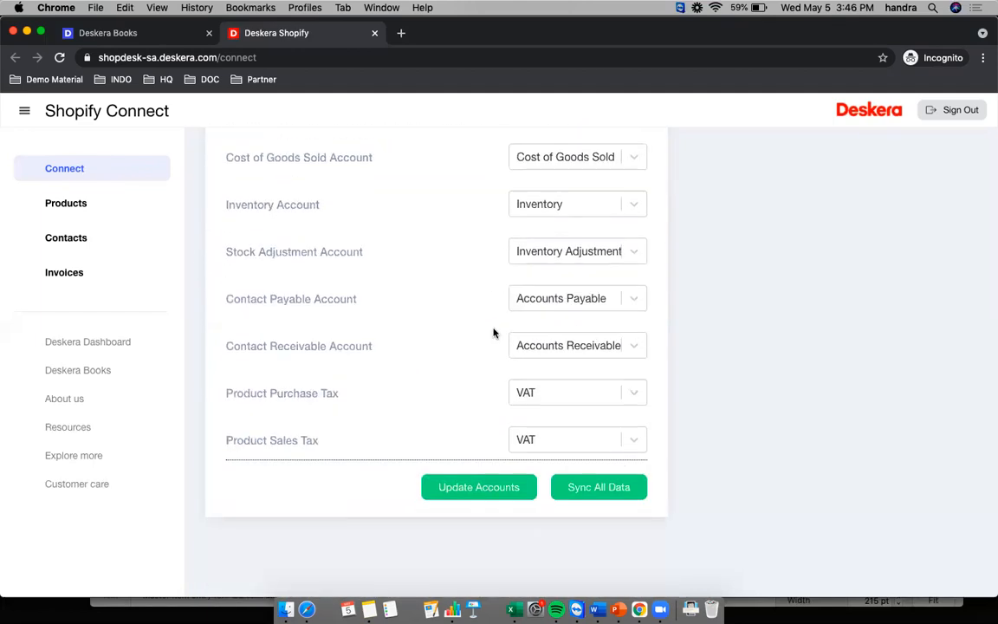
{"action": "scroll", "coordinate": [482, 305], "scroll_direction": "up", "scroll_amount": 9}
{"action": "scroll", "coordinate": [479, 301], "scroll_direction": "down", "scroll_amount": 8}
{"action": "scroll", "coordinate": [462, 270], "scroll_direction": "up", "scroll_amount": 8}
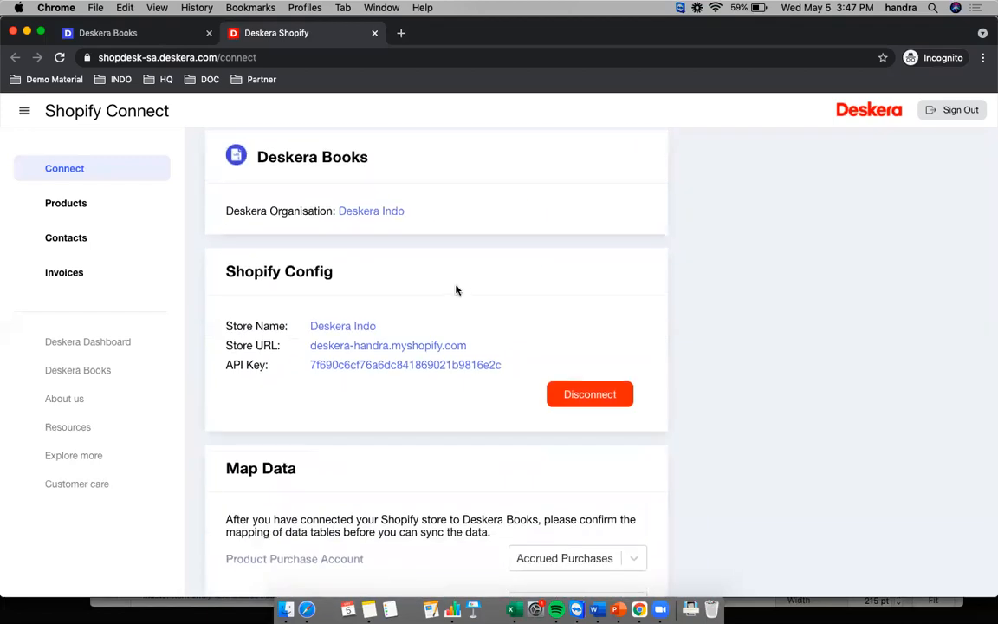
{"action": "left_click", "coordinate": [62, 206]}
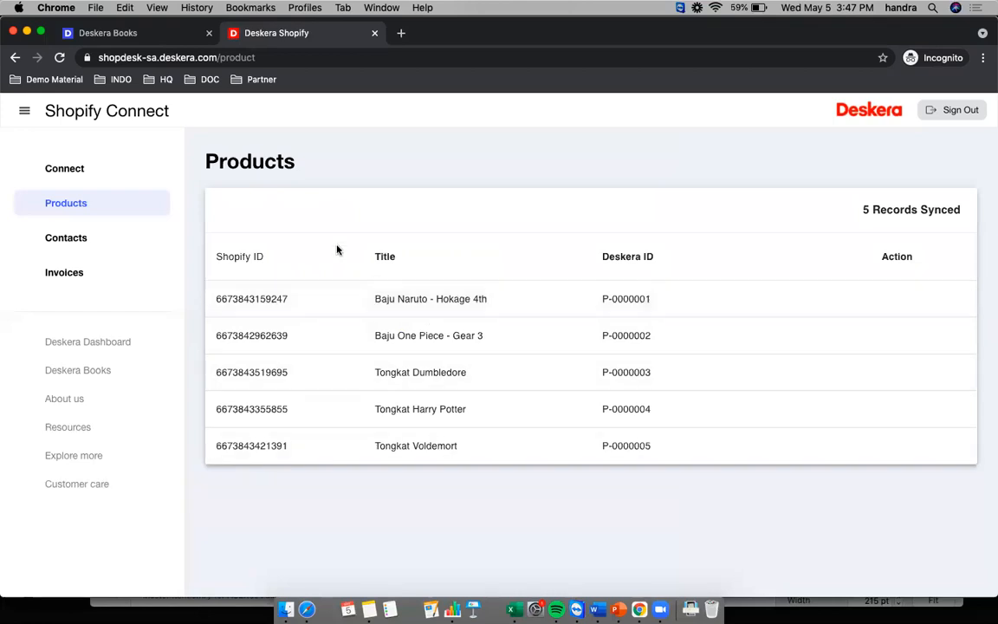
{"action": "left_click", "coordinate": [126, 34]}
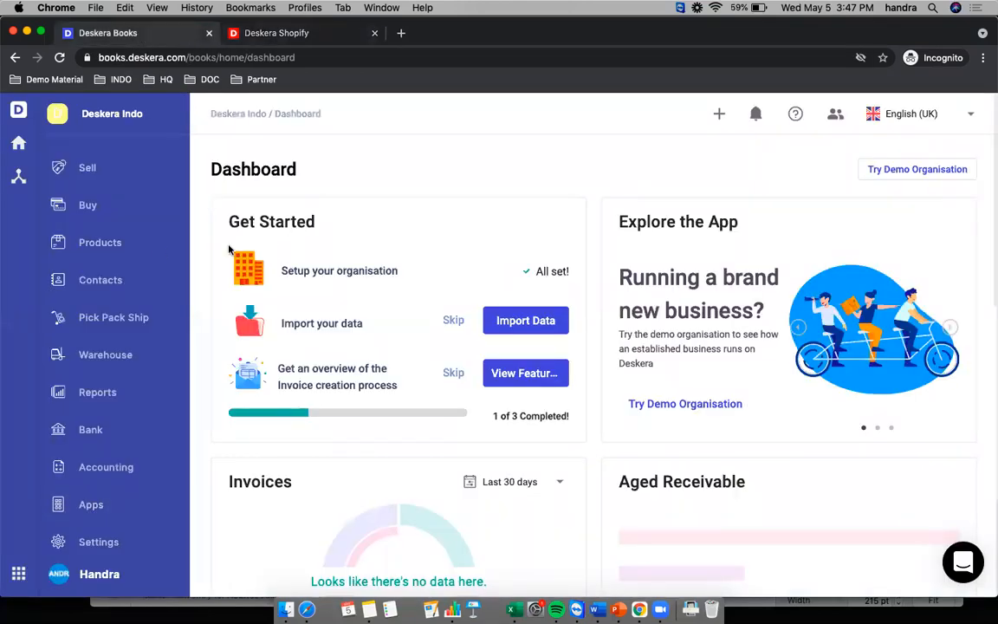
- Check Deskera Books lists the five synced products as tracked with stock, then return to Shopify Connect
{"action": "left_click", "coordinate": [86, 241]}
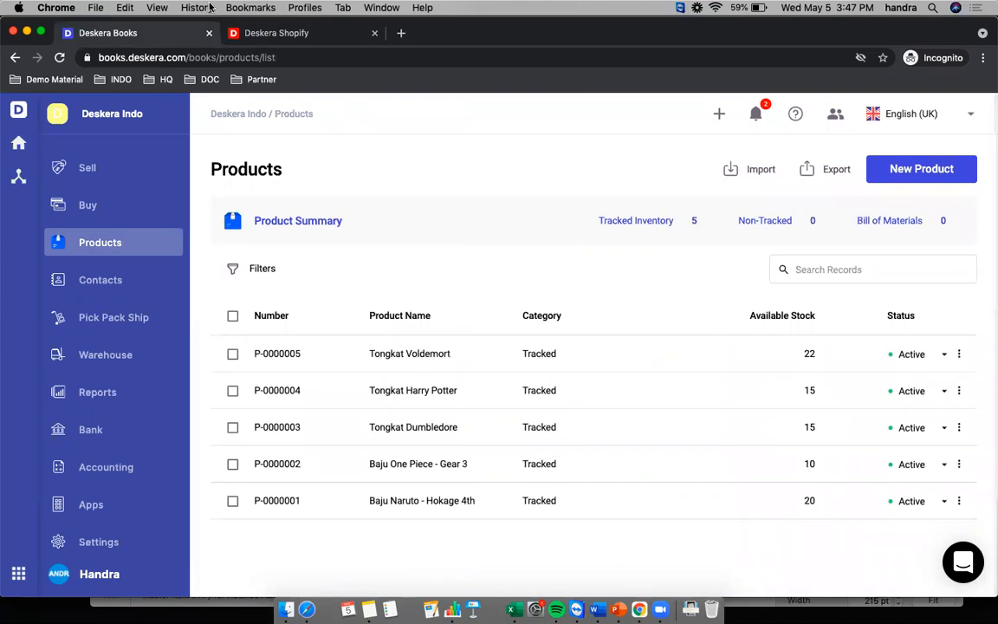
{"action": "left_click", "coordinate": [276, 33]}
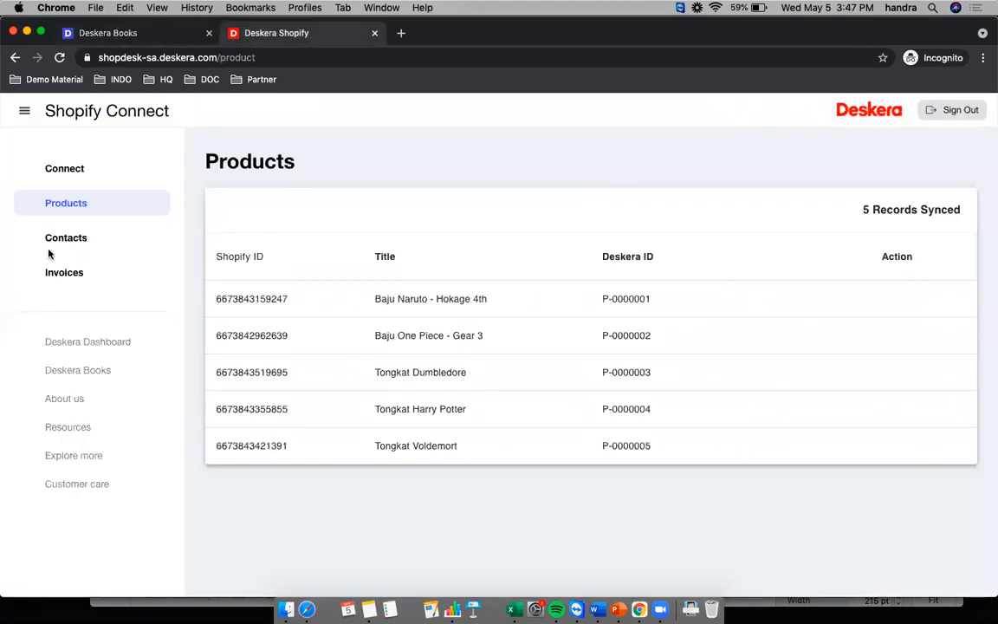
- Check two contacts and zero invoices were synced, then return to Deskera Books
{"action": "left_click", "coordinate": [64, 230]}
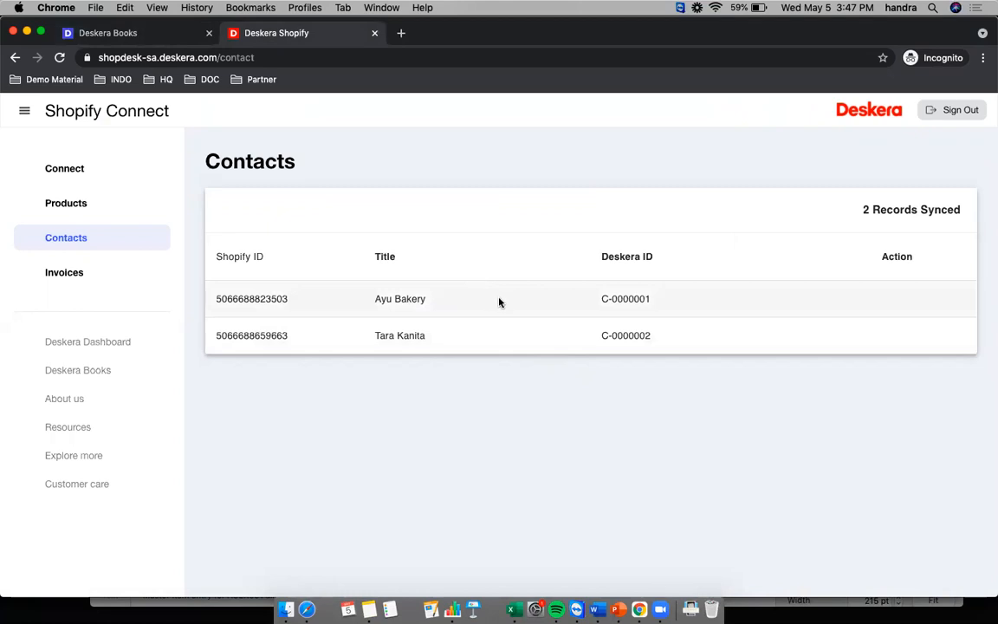
{"action": "left_click", "coordinate": [85, 272]}
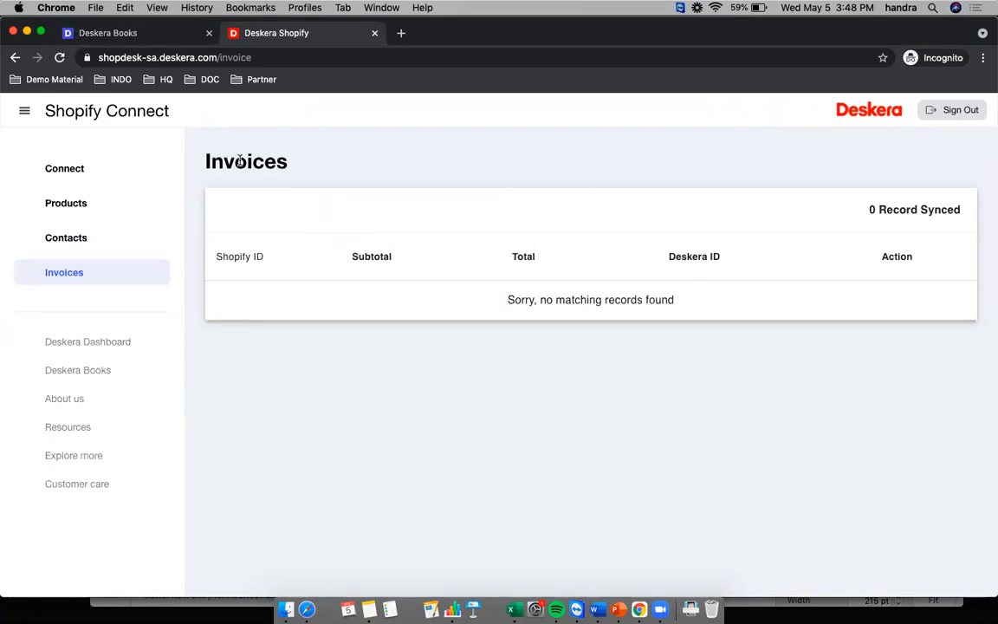
{"action": "left_click", "coordinate": [148, 35]}
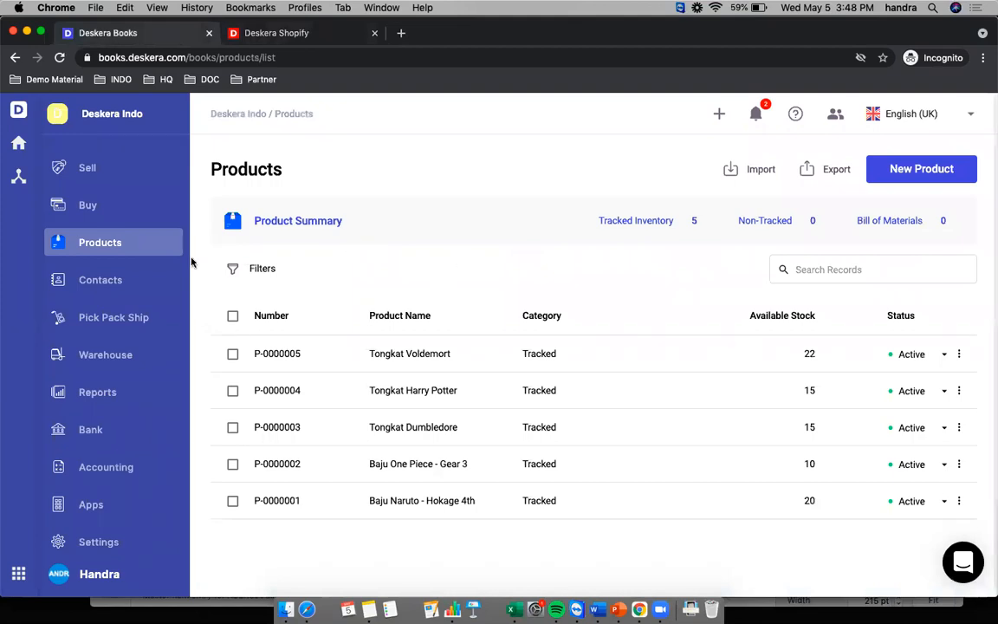
- Verify both synced contacts exist and no sell invoices yet in Deskera Books, then return to Shopify Connect
{"action": "left_click", "coordinate": [122, 284]}
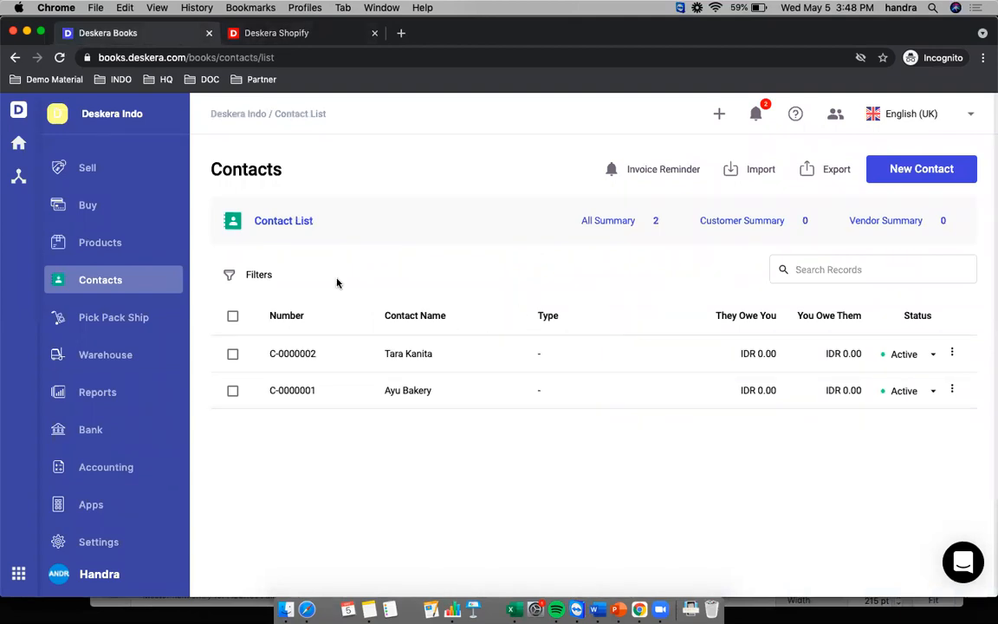
{"action": "left_click", "coordinate": [89, 167]}
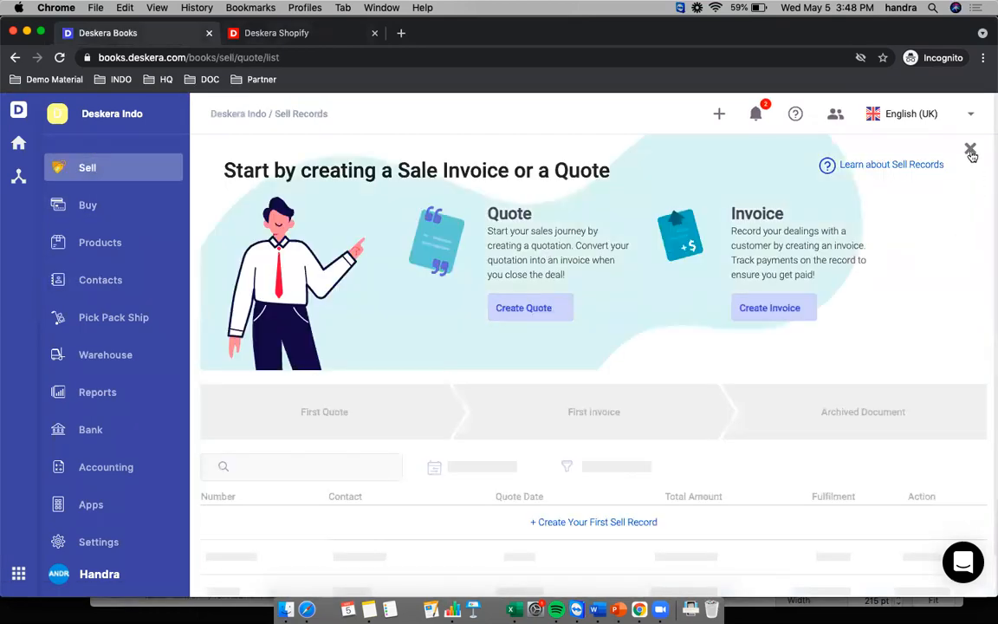
{"action": "left_click", "coordinate": [971, 149]}
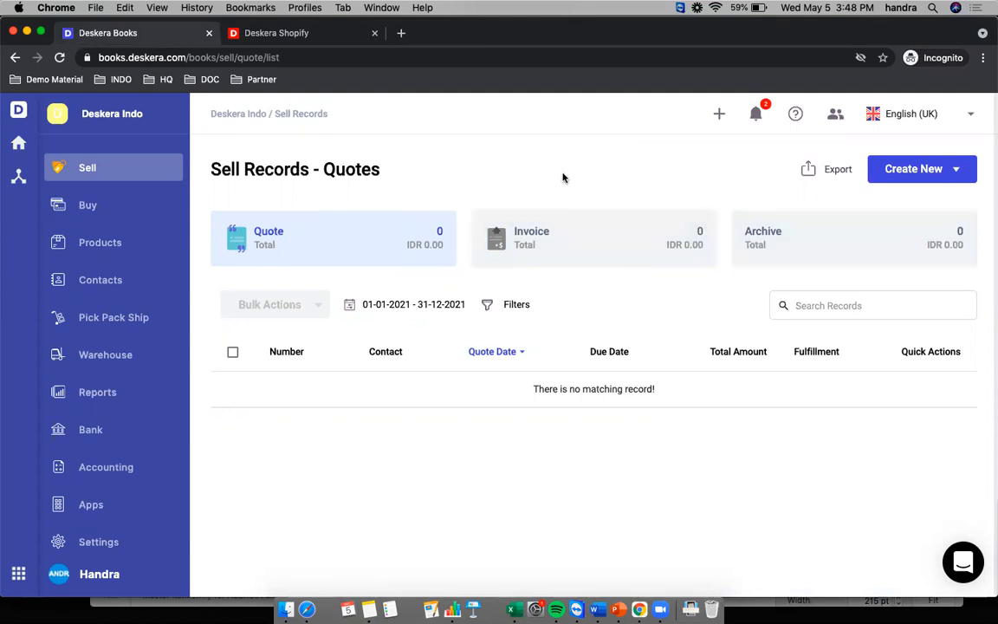
{"action": "left_click", "coordinate": [298, 37]}
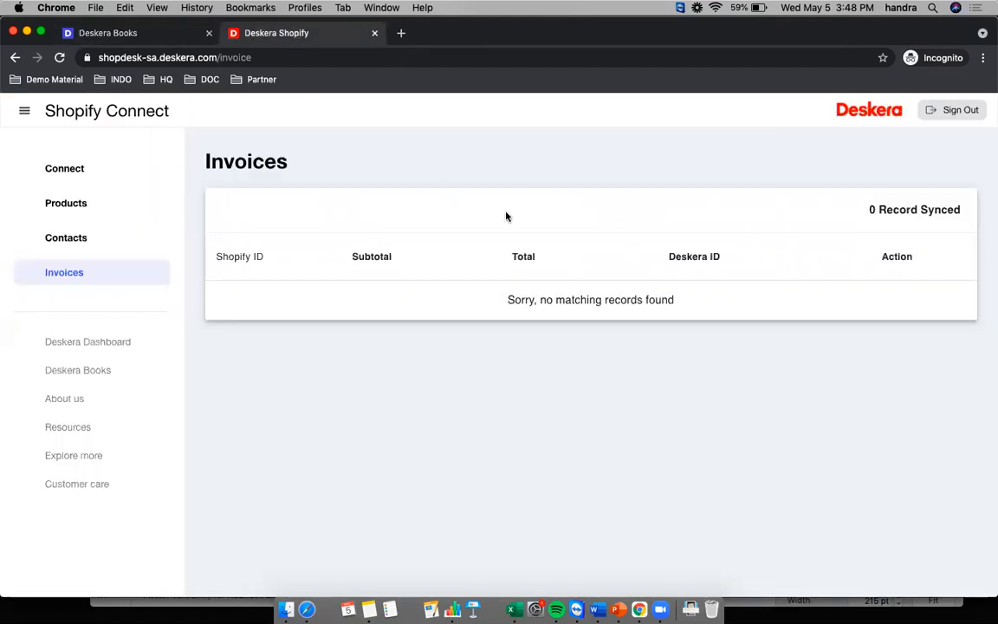